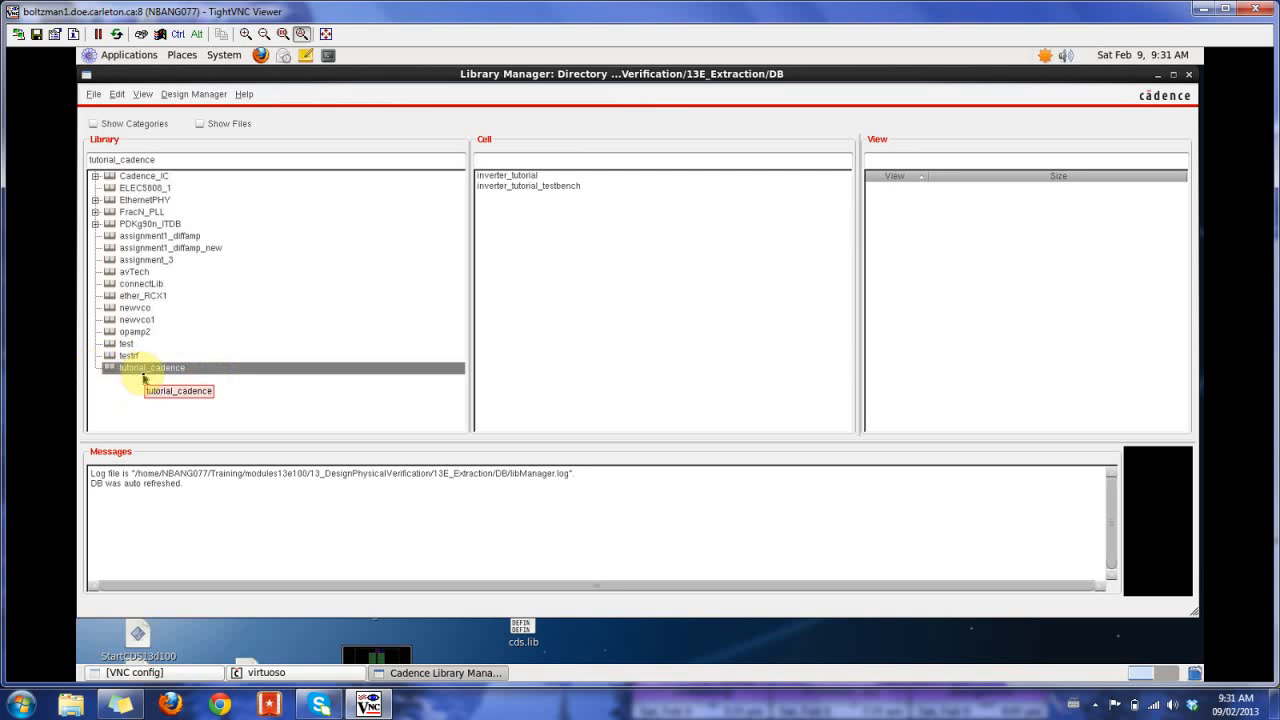
- Create a schematic cell view named tutorial_ring_oscillator in the tutorial_cadence library and enlarge its editor window
left_click(92, 94)
mouse_move(165, 110)
left_click(271, 128)
left_click_drag(511, 163, 593, 164)
left_click_drag(644, 212, 499, 203)
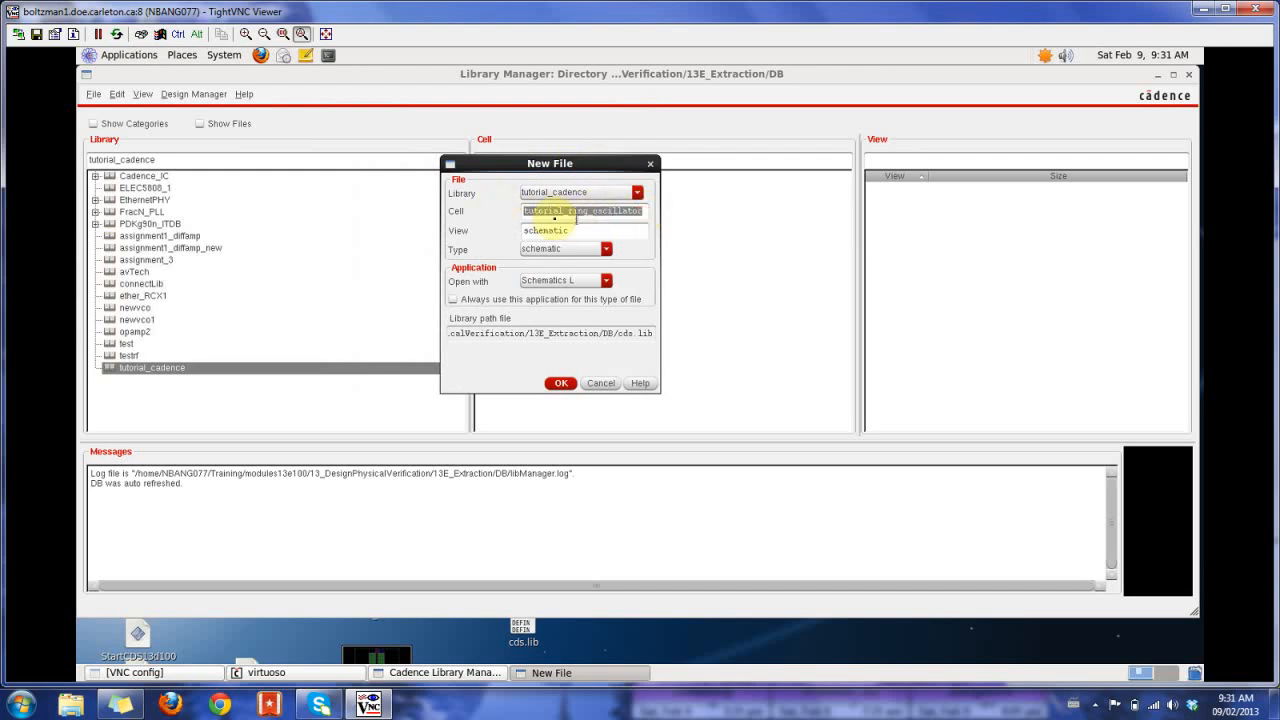
left_click(598, 211)
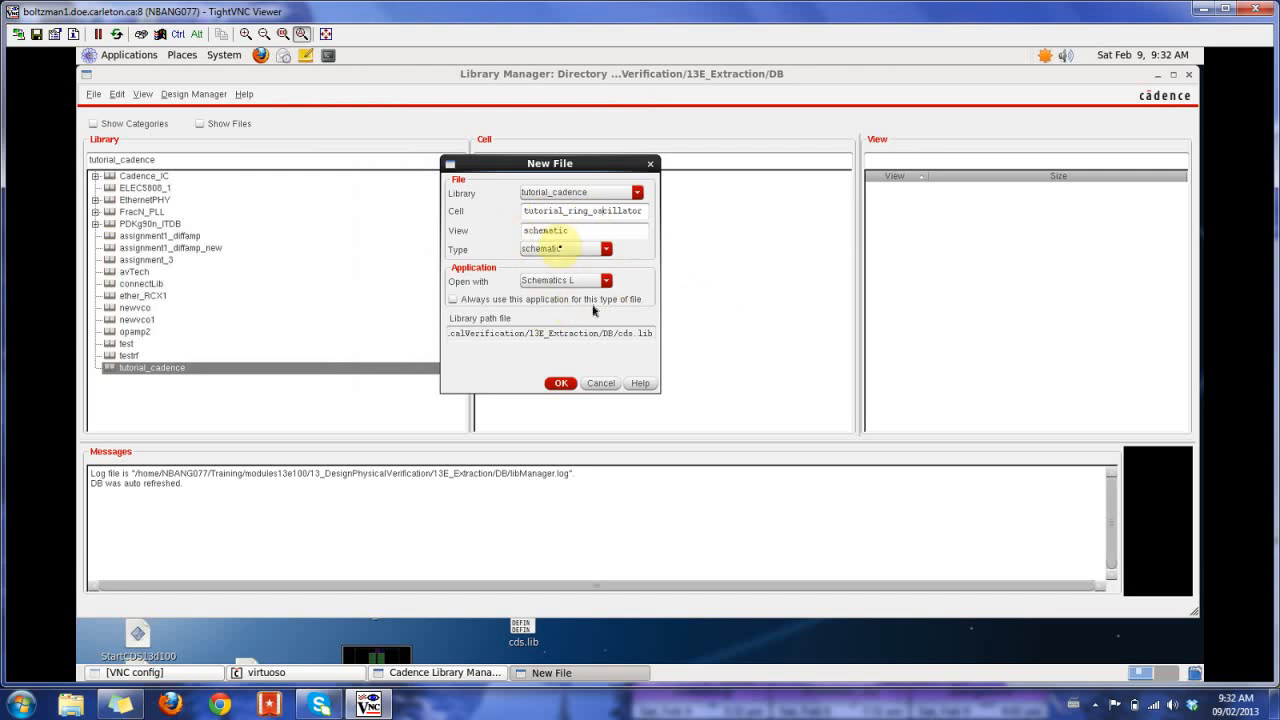
left_click(563, 385)
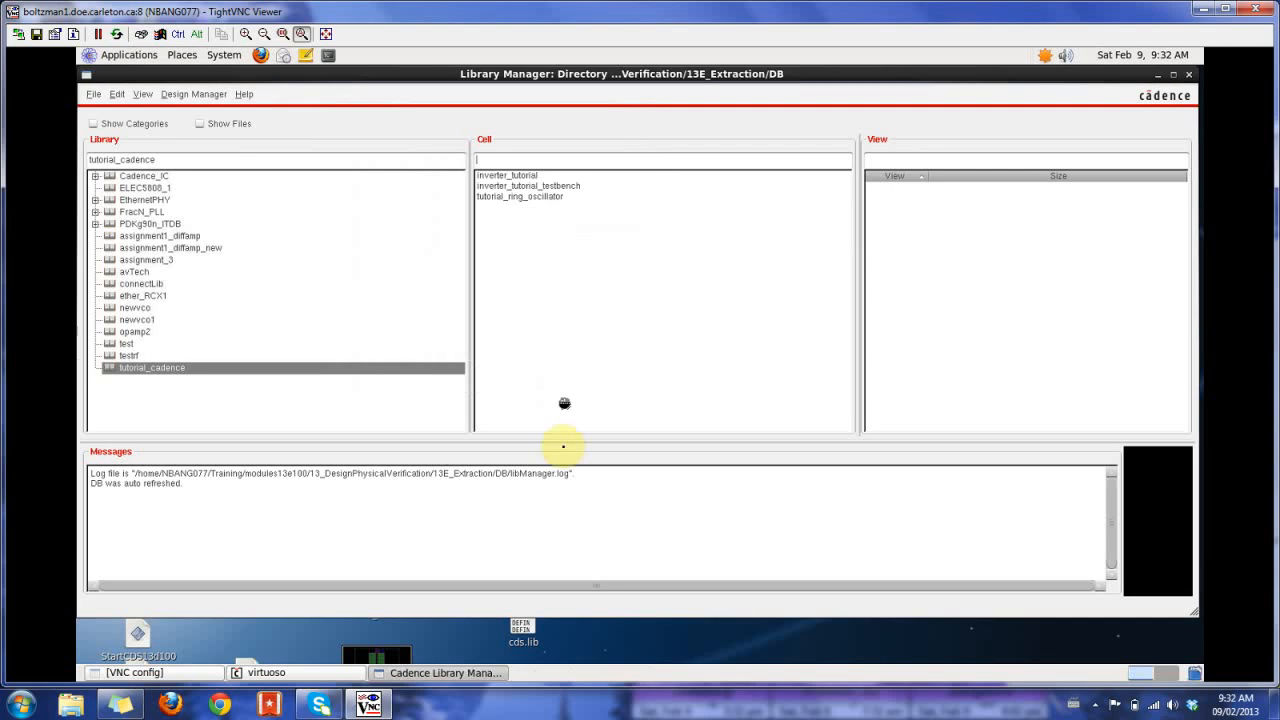
left_click_drag(557, 80, 863, 80)
left_click(1078, 76)
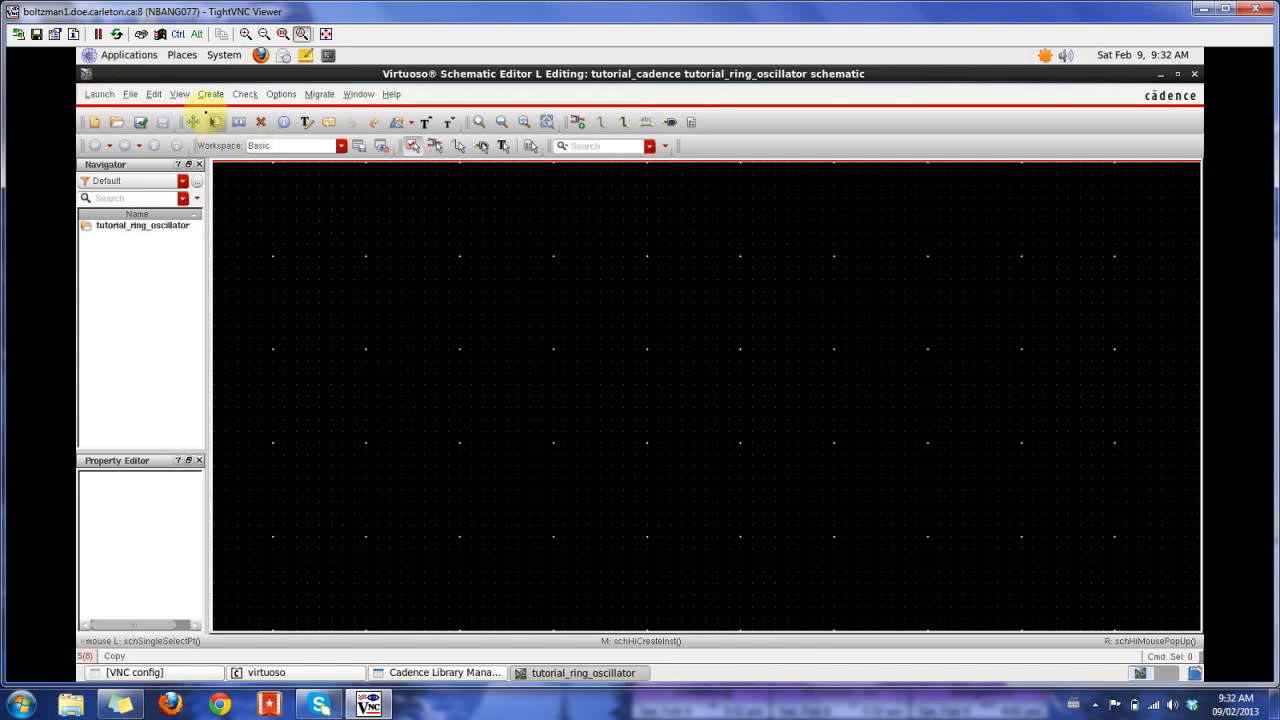
- Place an INVX1 inverter with the symbol view from the INV category of the gsclib090 library in the schematic
left_click(210, 94)
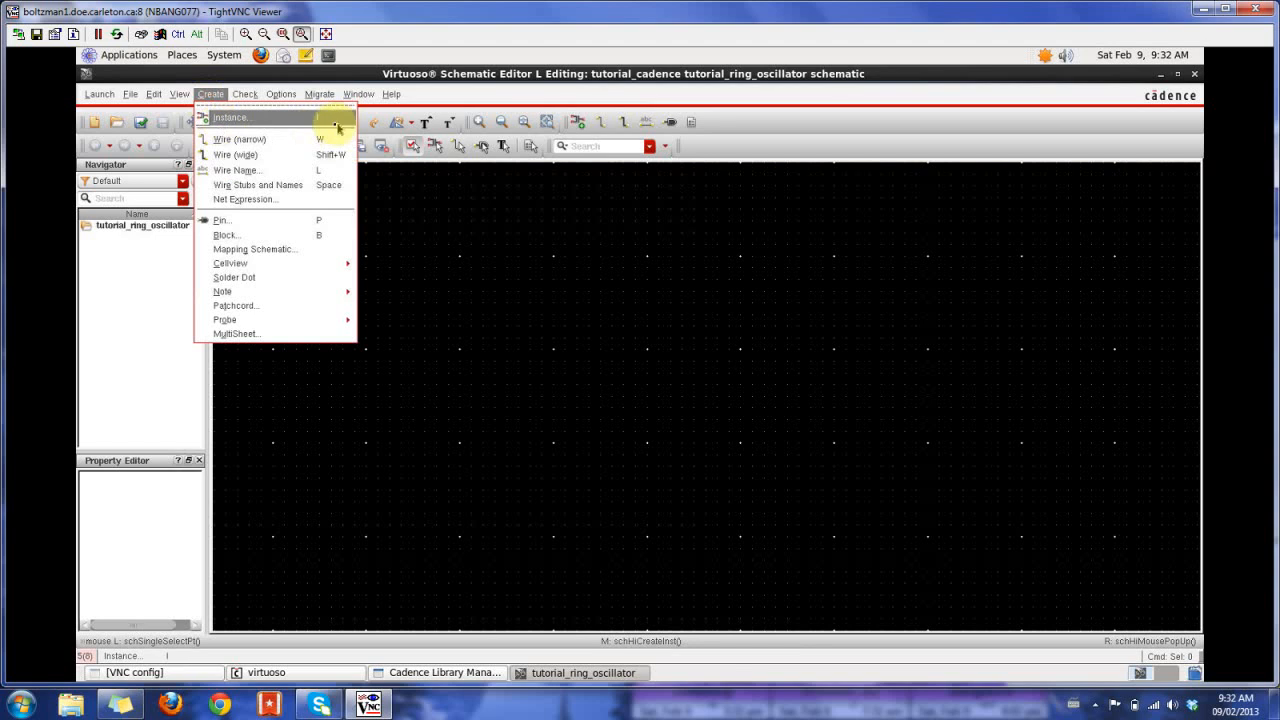
left_click(226, 118)
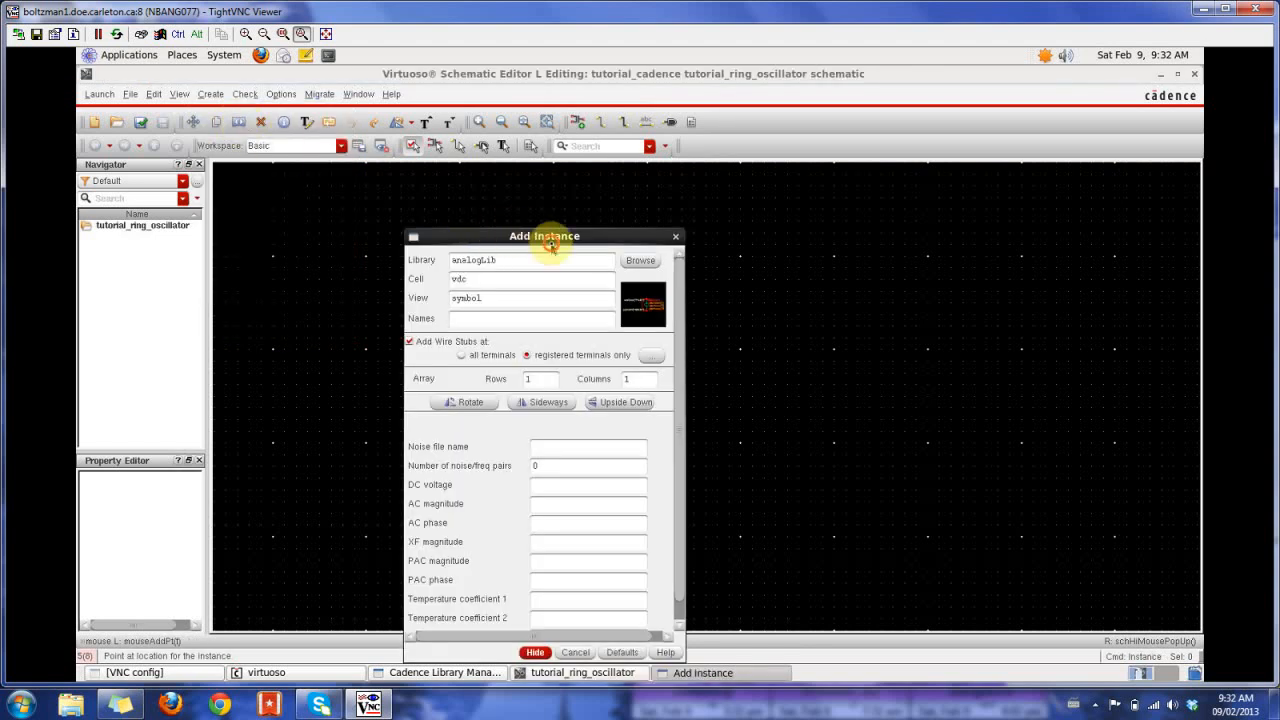
left_click_drag(550, 238, 708, 146)
left_click(798, 168)
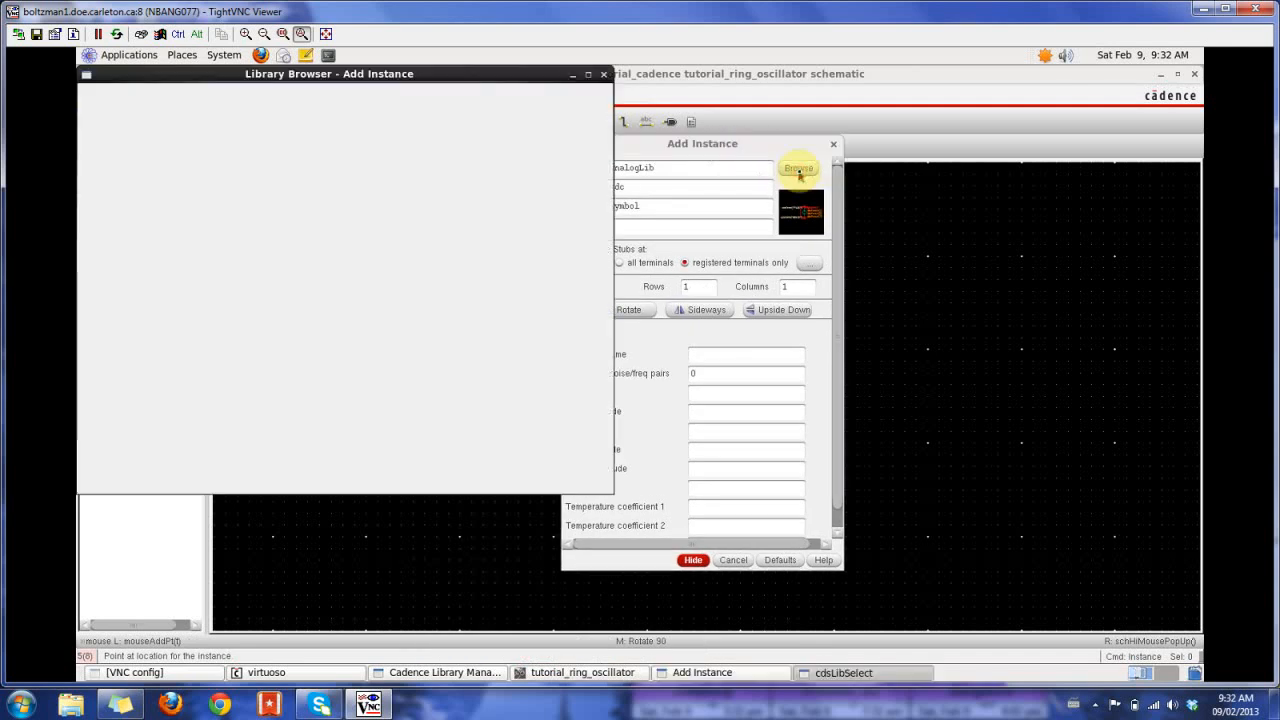
left_click(95, 147)
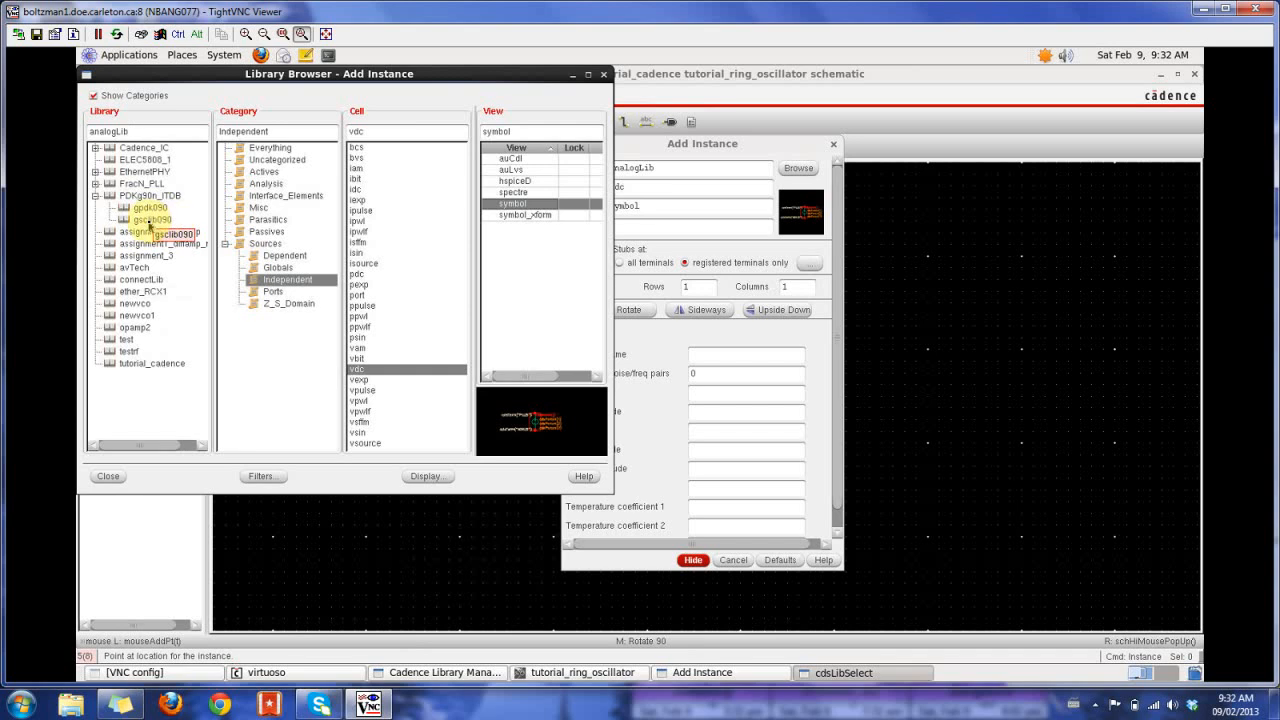
left_click(147, 220)
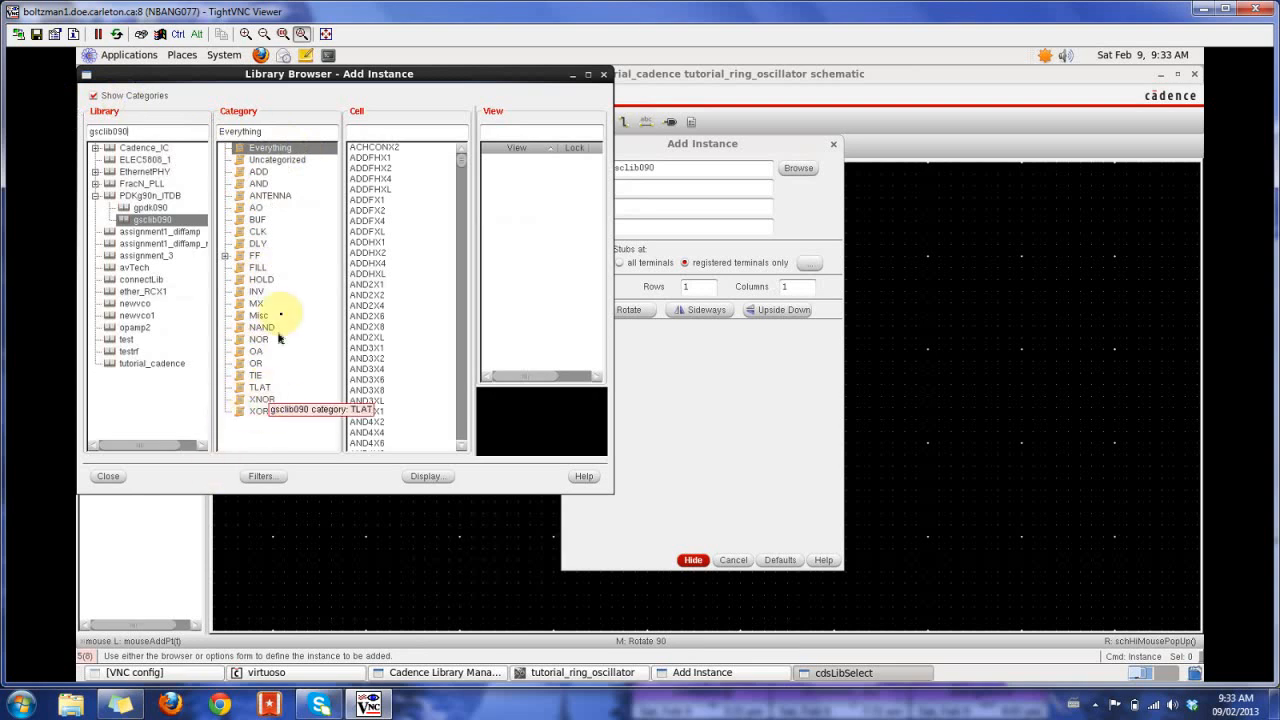
left_click(259, 293)
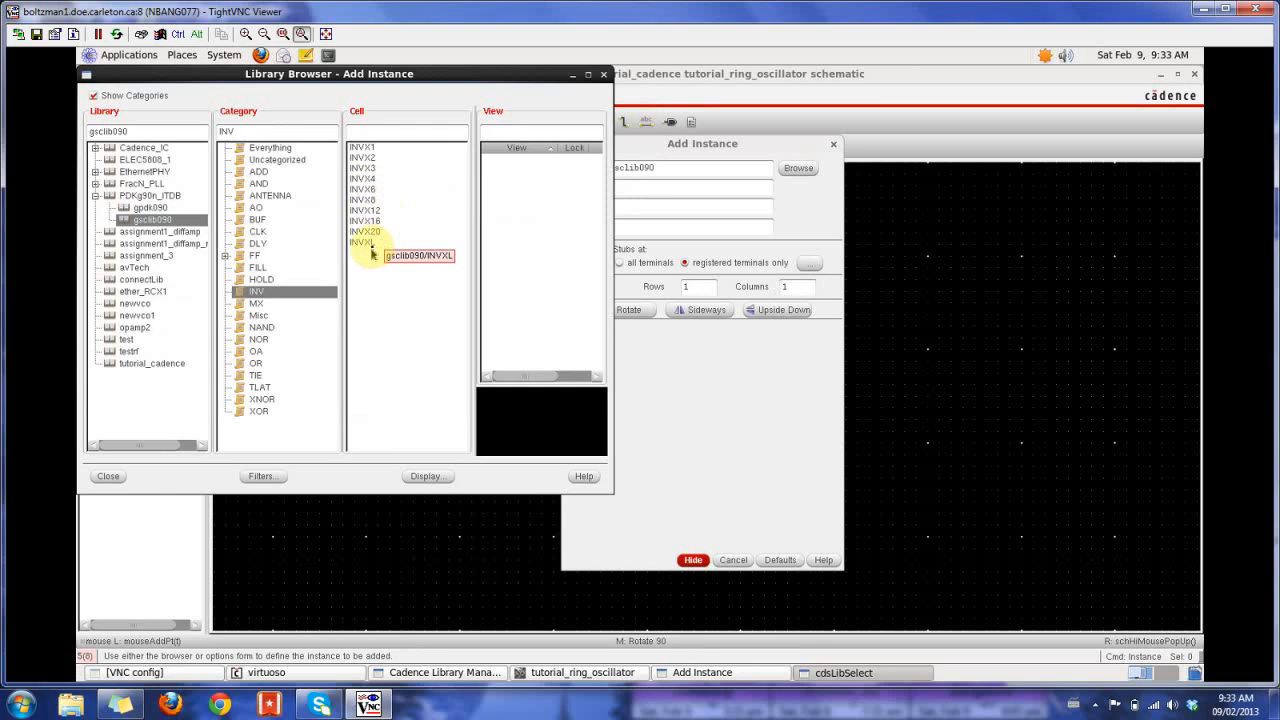
left_click(376, 150)
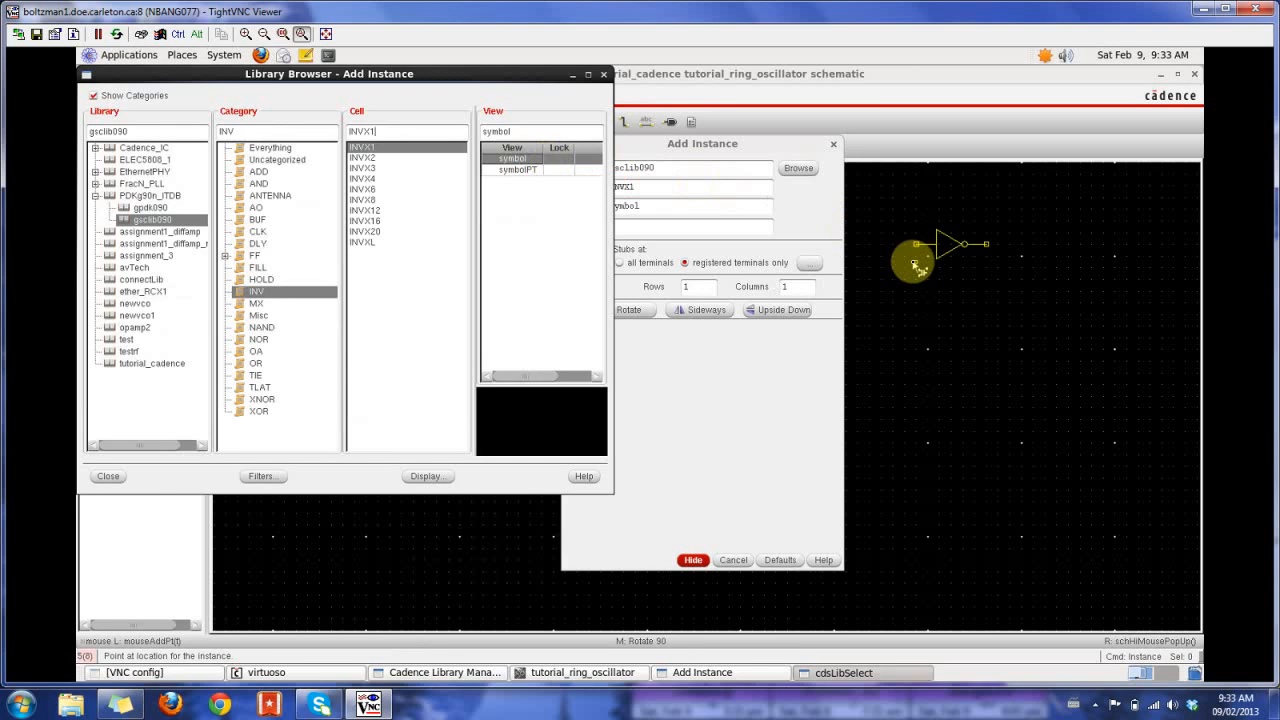
left_click(912, 268)
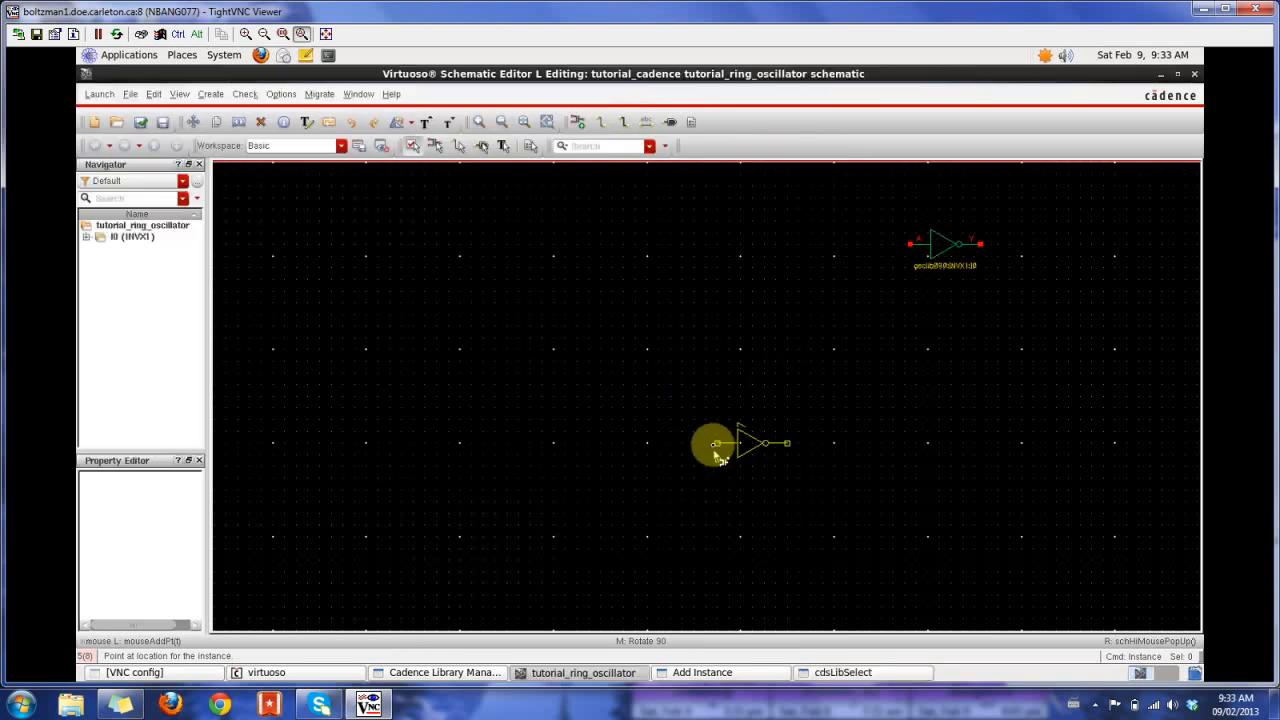
key("Escape")
- Place an INVX1 instance with the symbolPT view below the existing inverter, and delete the plain symbol-view inverter
key("i")
left_click(803, 170)
left_click(540, 169)
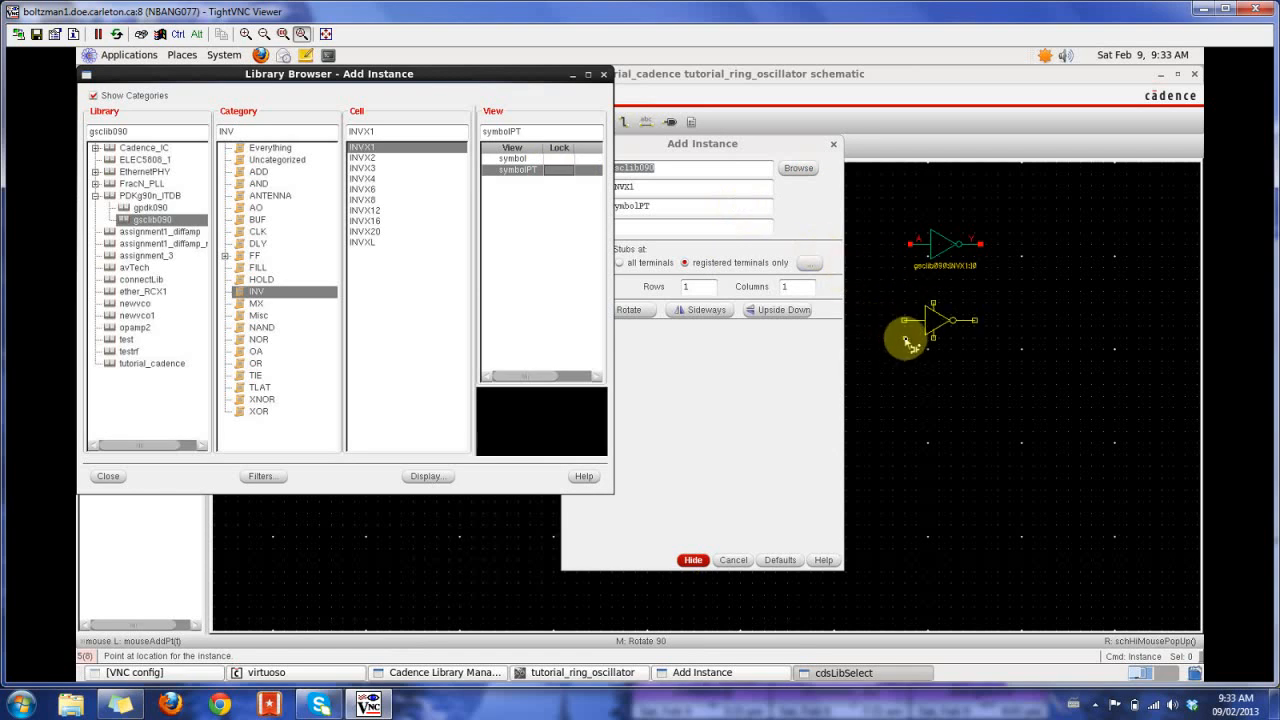
left_click(960, 335)
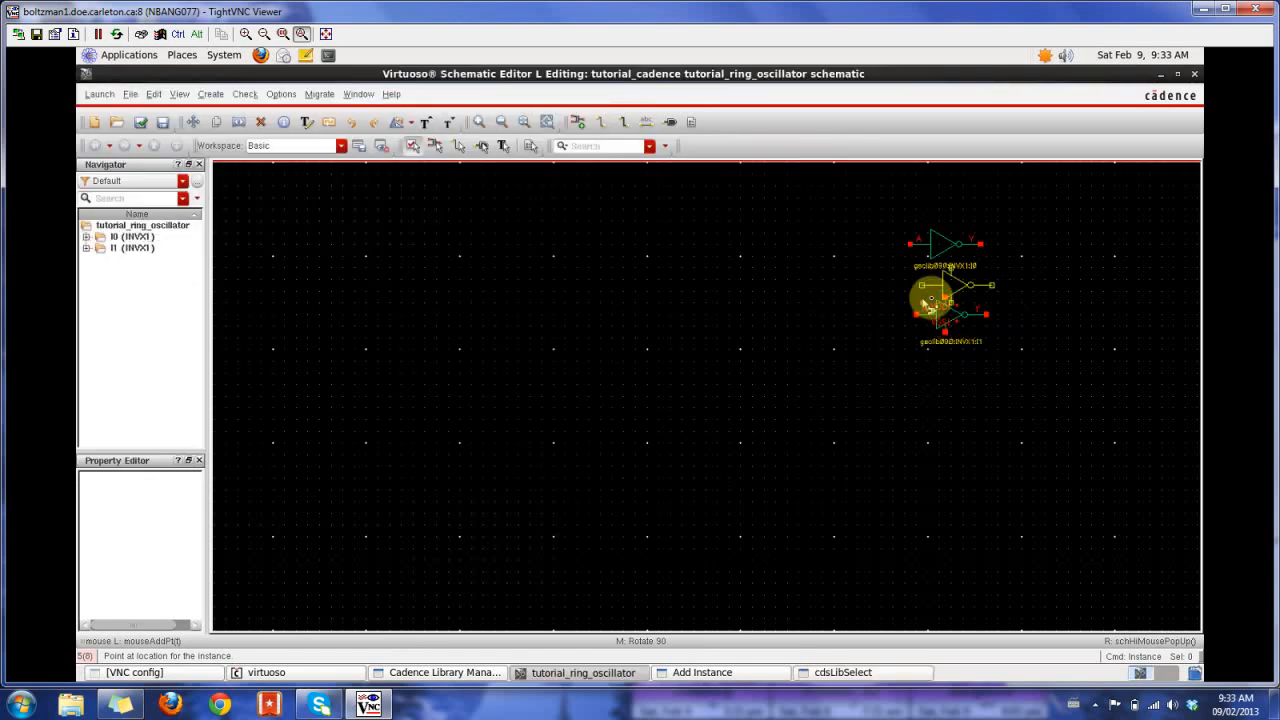
key("Escape")
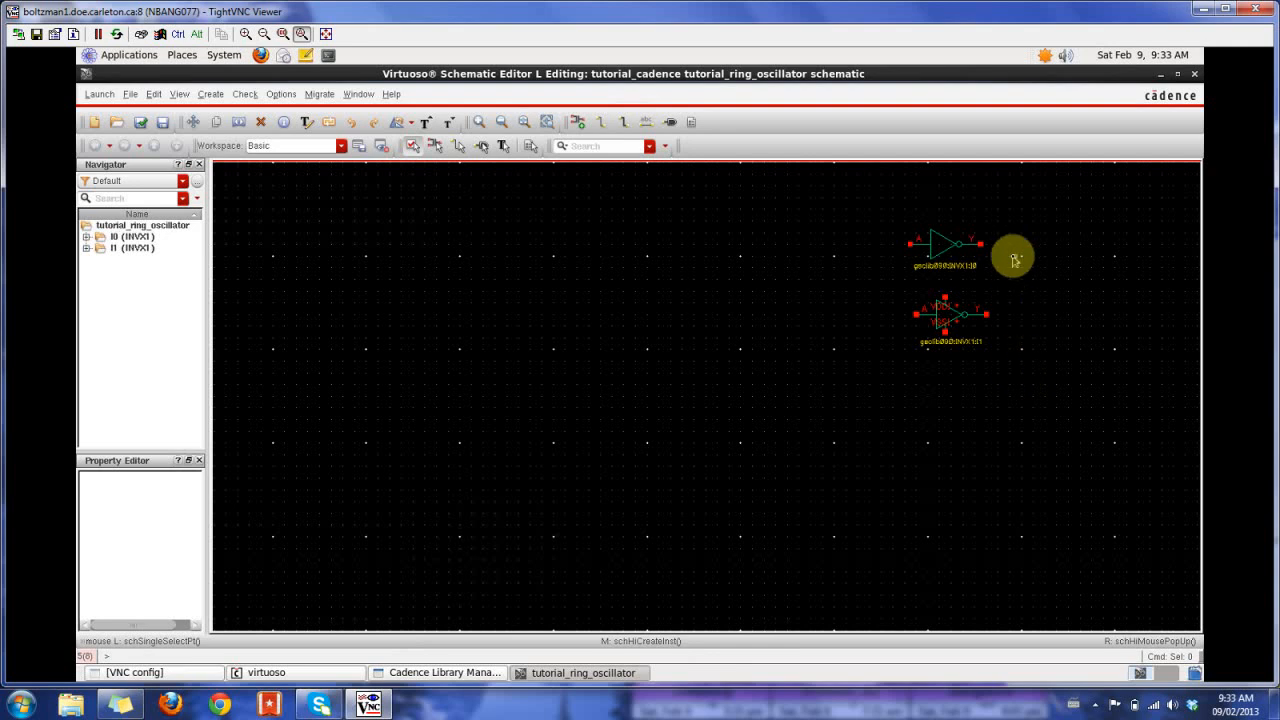
left_click(960, 257)
key("Delete")
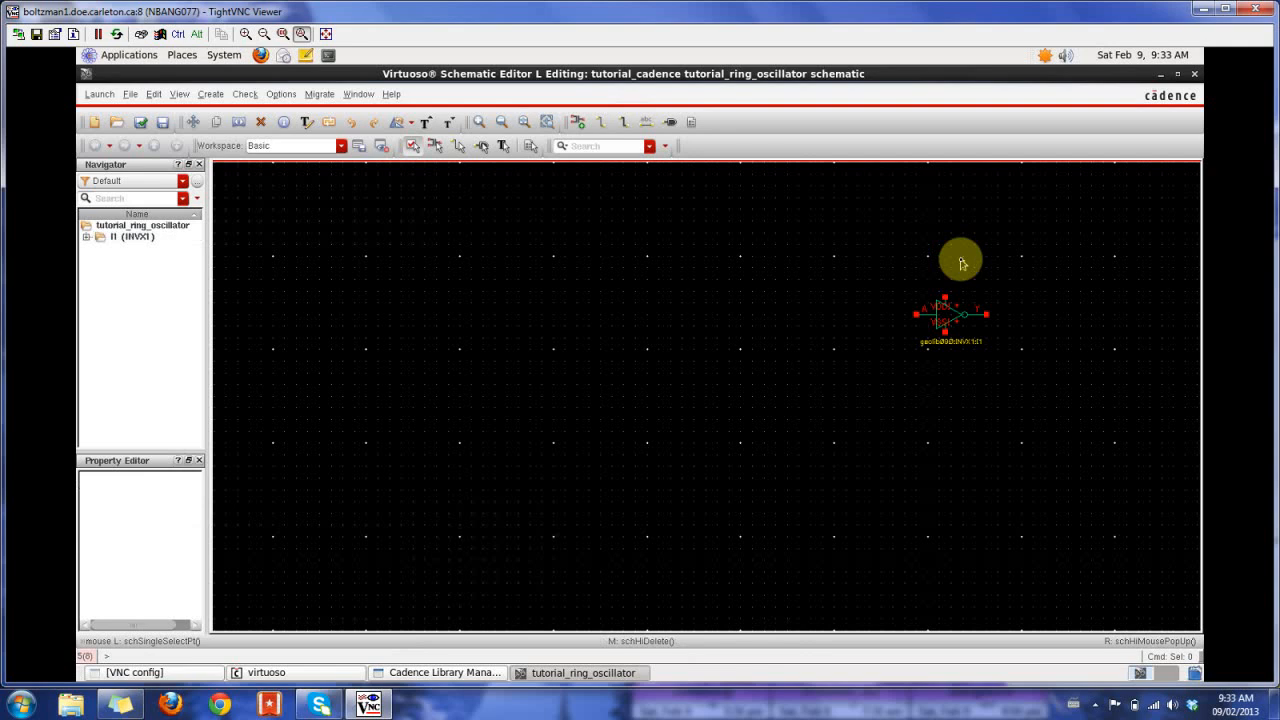
- Copy the symbolPT inverter twice in line with the original to form a horizontal row of three inverters
scroll(962, 263, "up", 2, "ctrl")
scroll(962, 263, "right", 1)
scroll(962, 263, "right", 1)
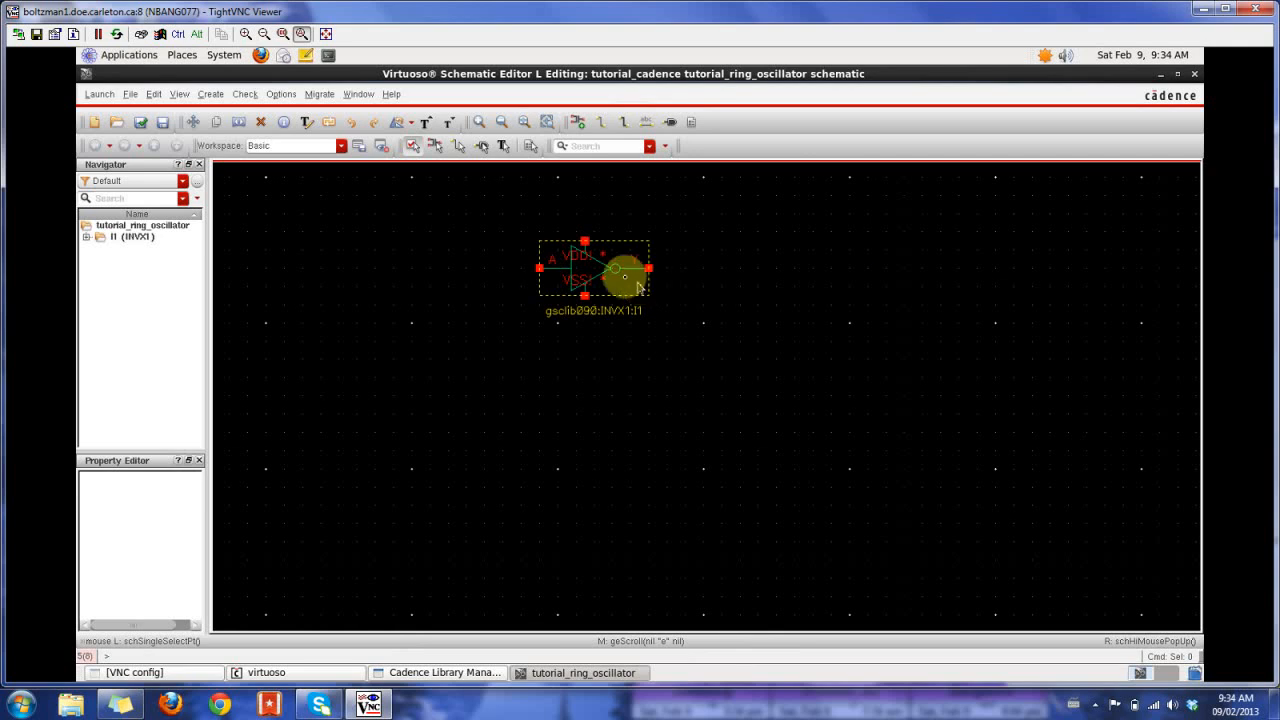
left_click(586, 267)
key("c")
left_click(733, 268)
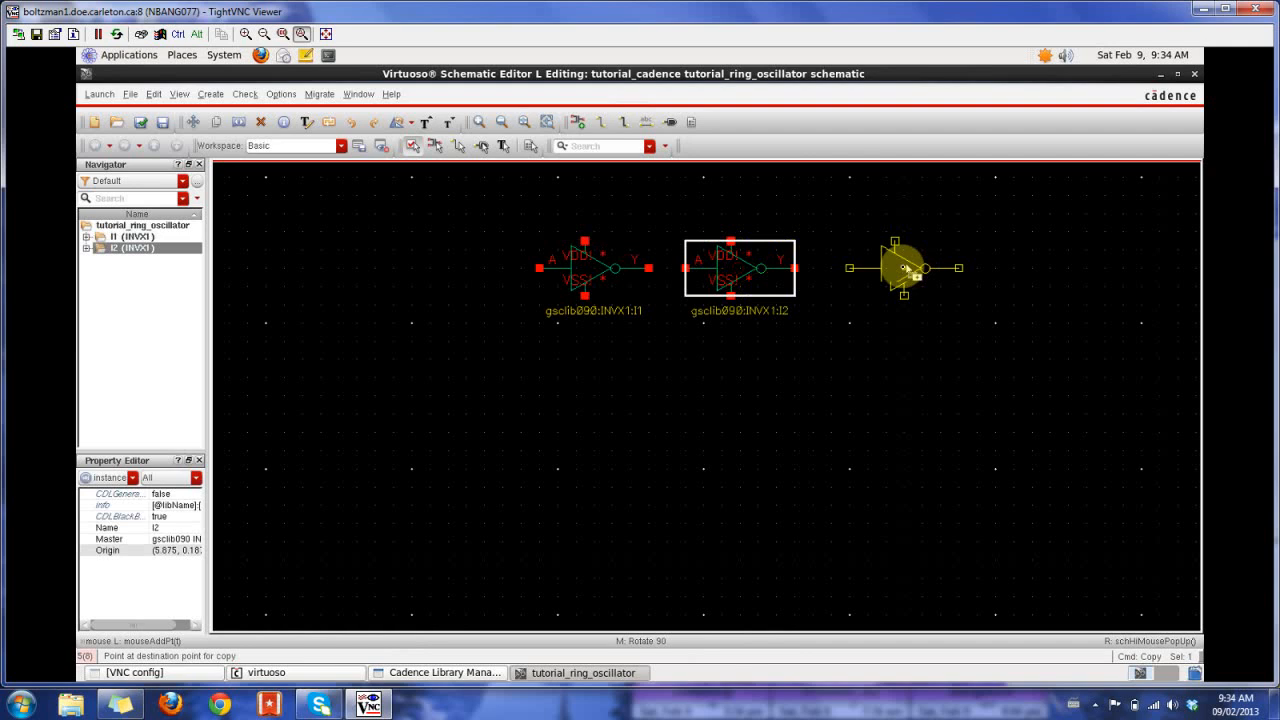
left_click(900, 268)
key("Escape")
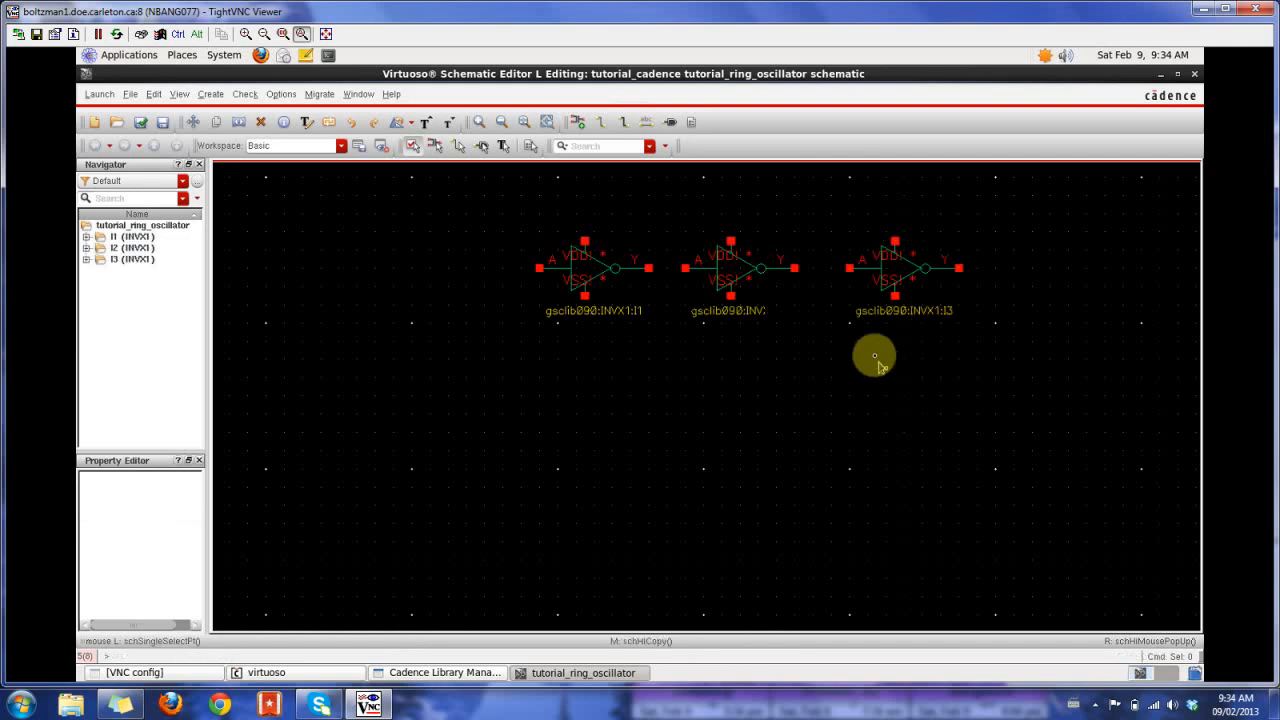
- Wire the Y output of each of the first two inverters to the A input of the following inverter
key("w")
left_click(794, 268)
left_click(849, 268)
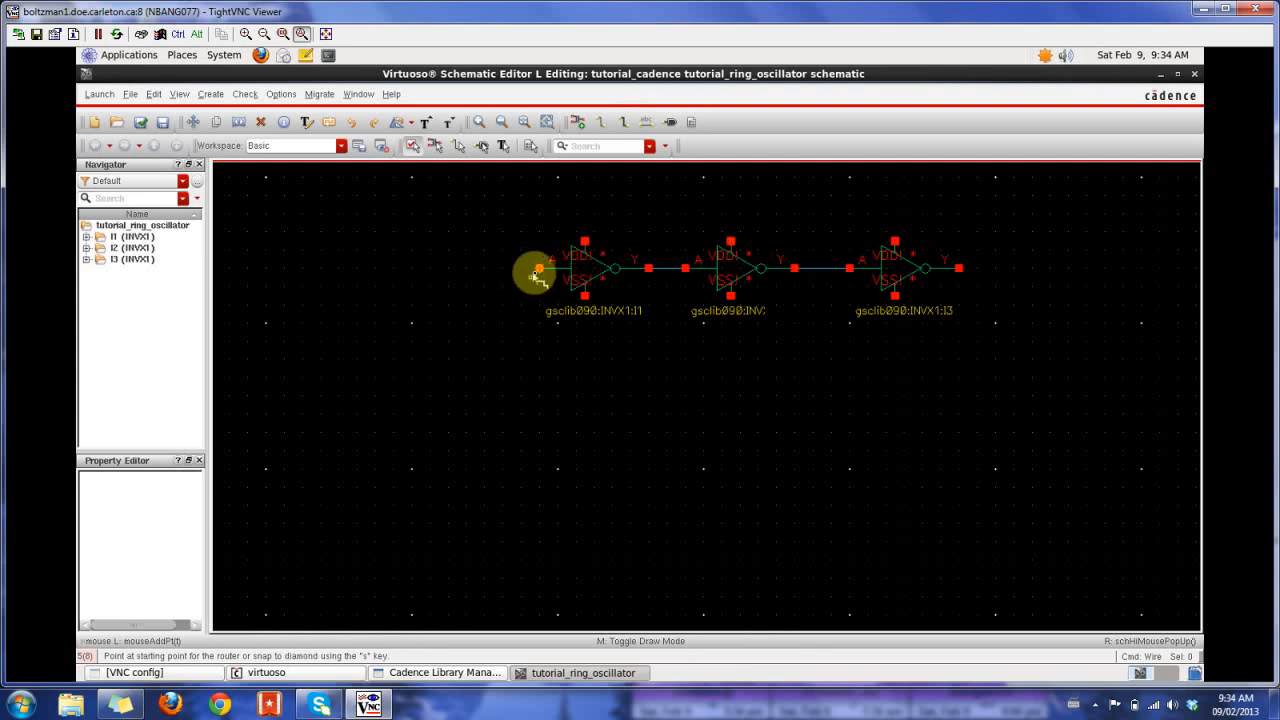
- Route a feedback wire from the third inverter's Y output below the row back to the first inverter's A input
left_click(959, 268)
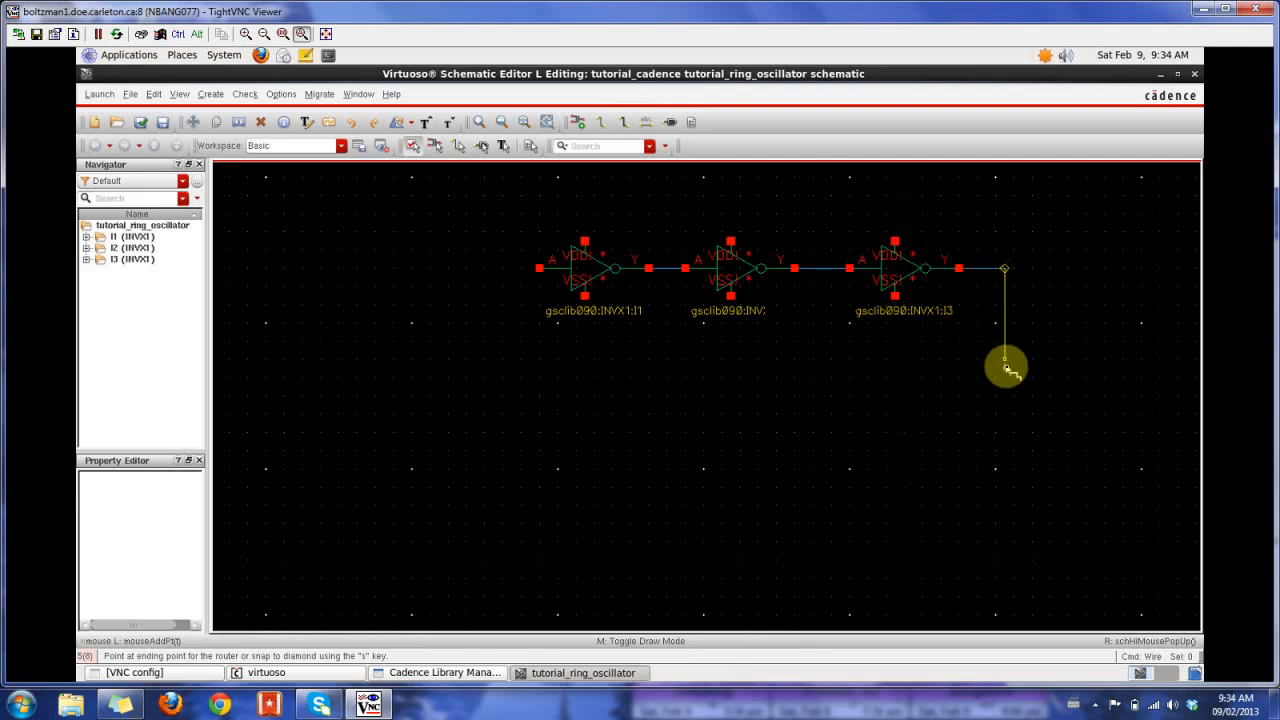
left_click(1004, 377)
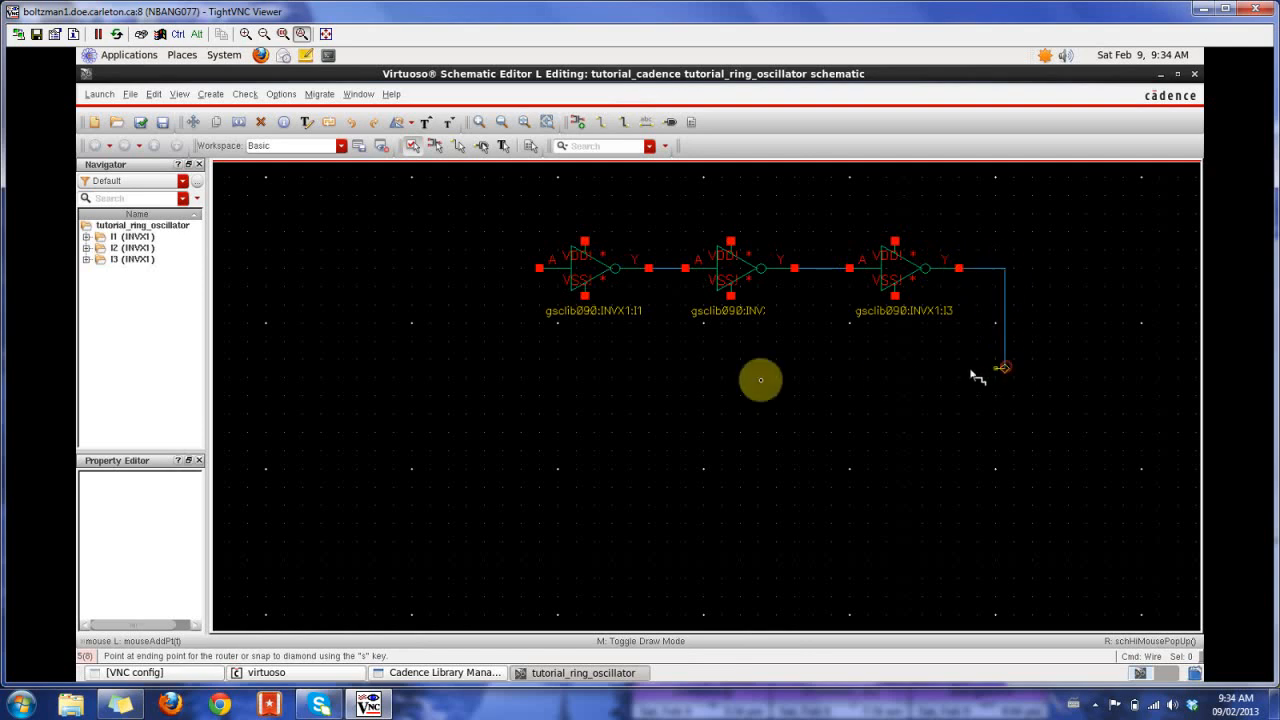
left_click(520, 377)
left_click(520, 268)
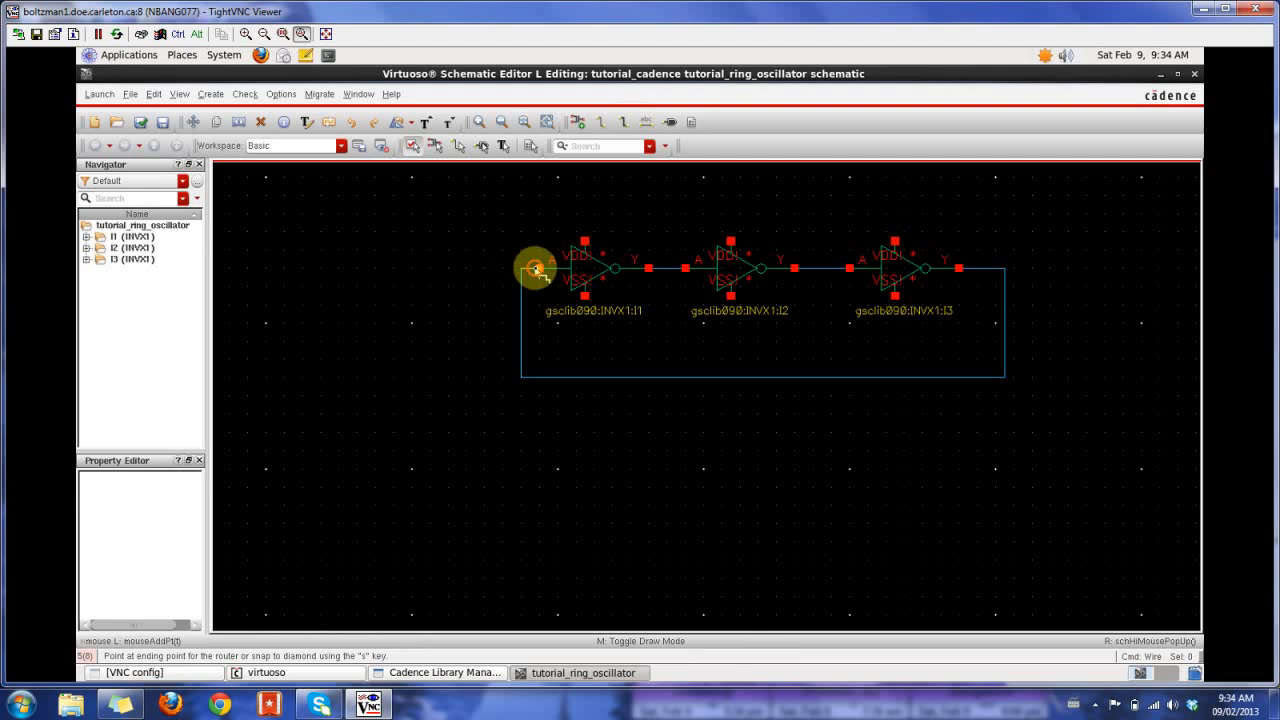
- Wire the VSS pins of the first and second inverters together beneath the row, inside the feedback loop
left_click(585, 295)
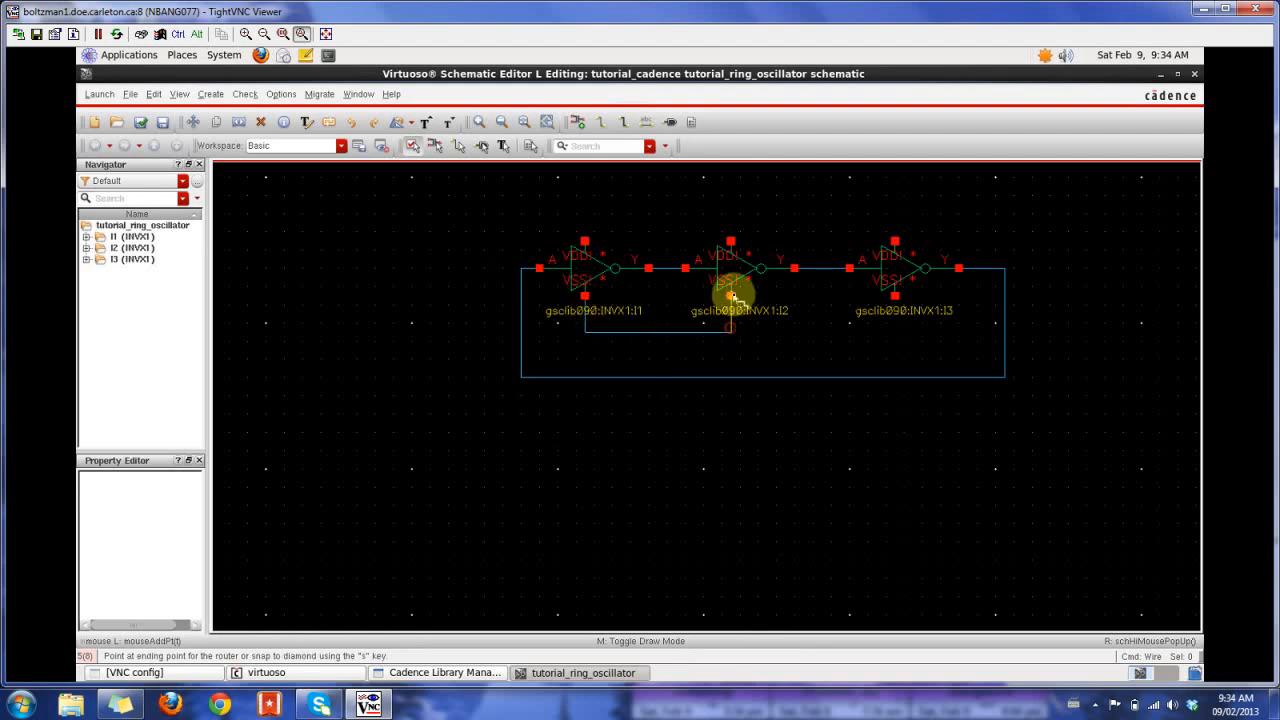
left_click(731, 295)
- Try to extend the VSS wire from the second inverter to the third inverter's VSS pin, and undo that segment
left_click(731, 333)
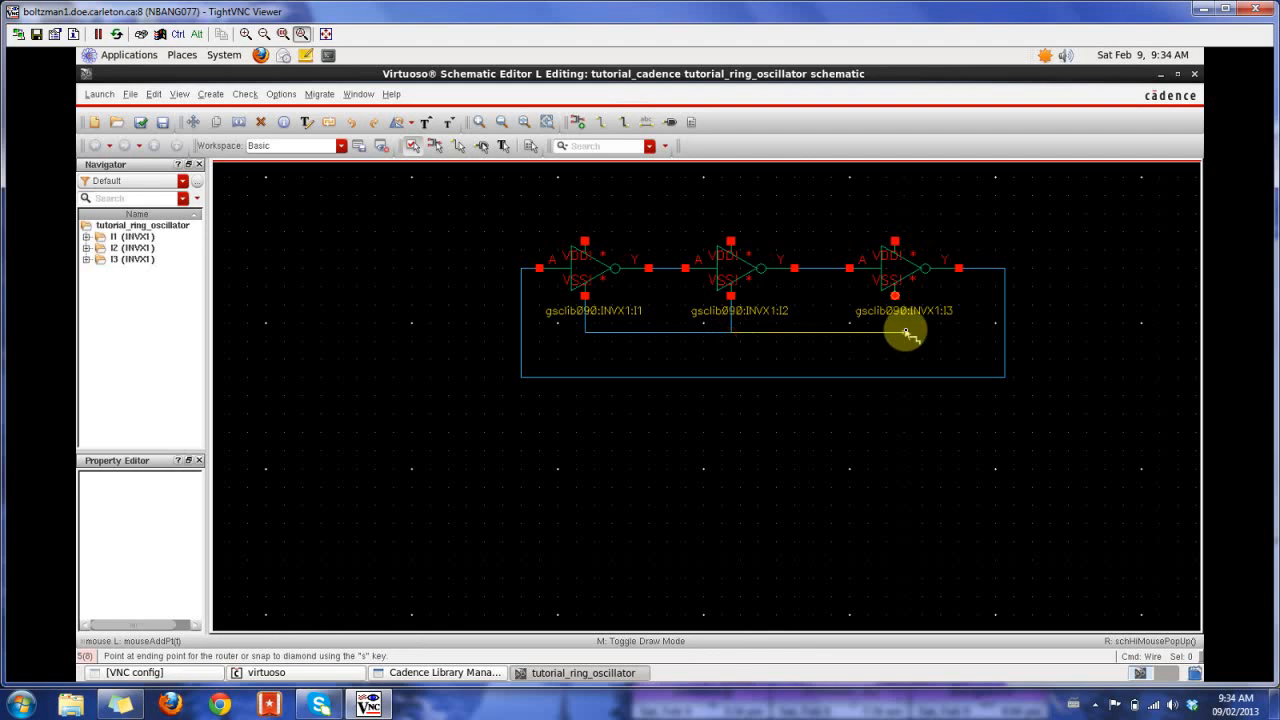
left_click(895, 298)
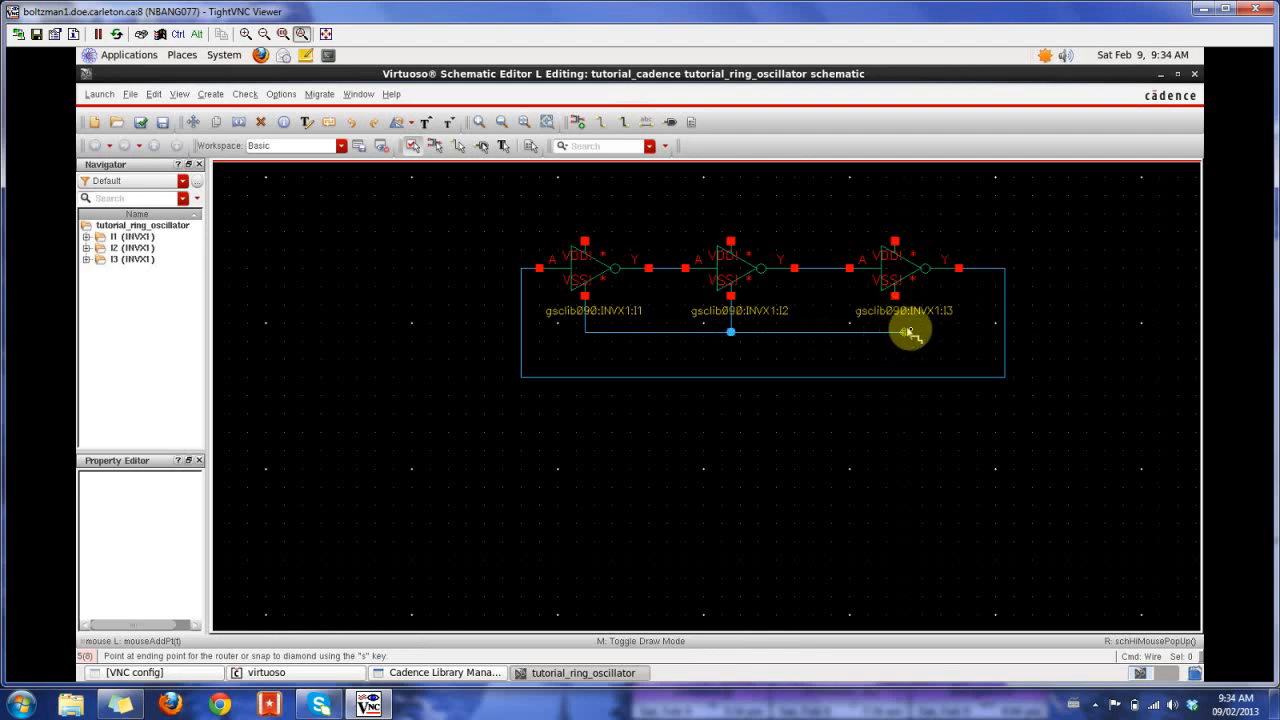
key("Escape")
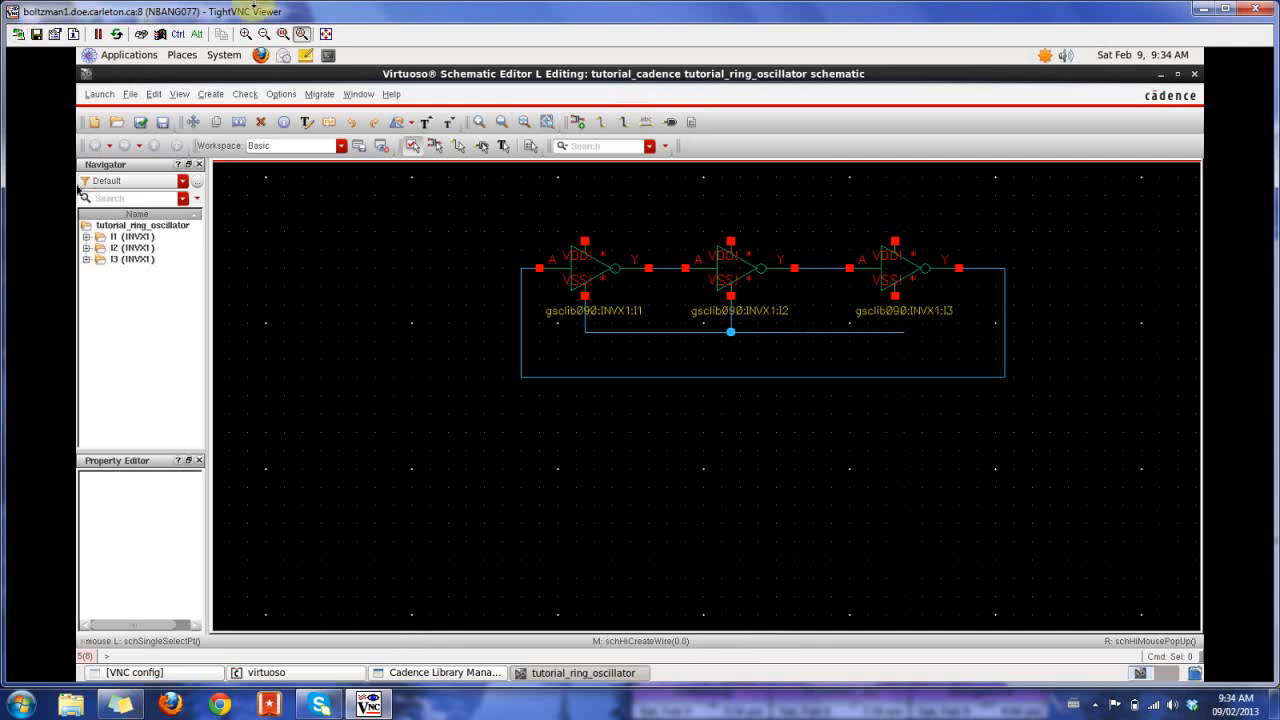
left_click(153, 94)
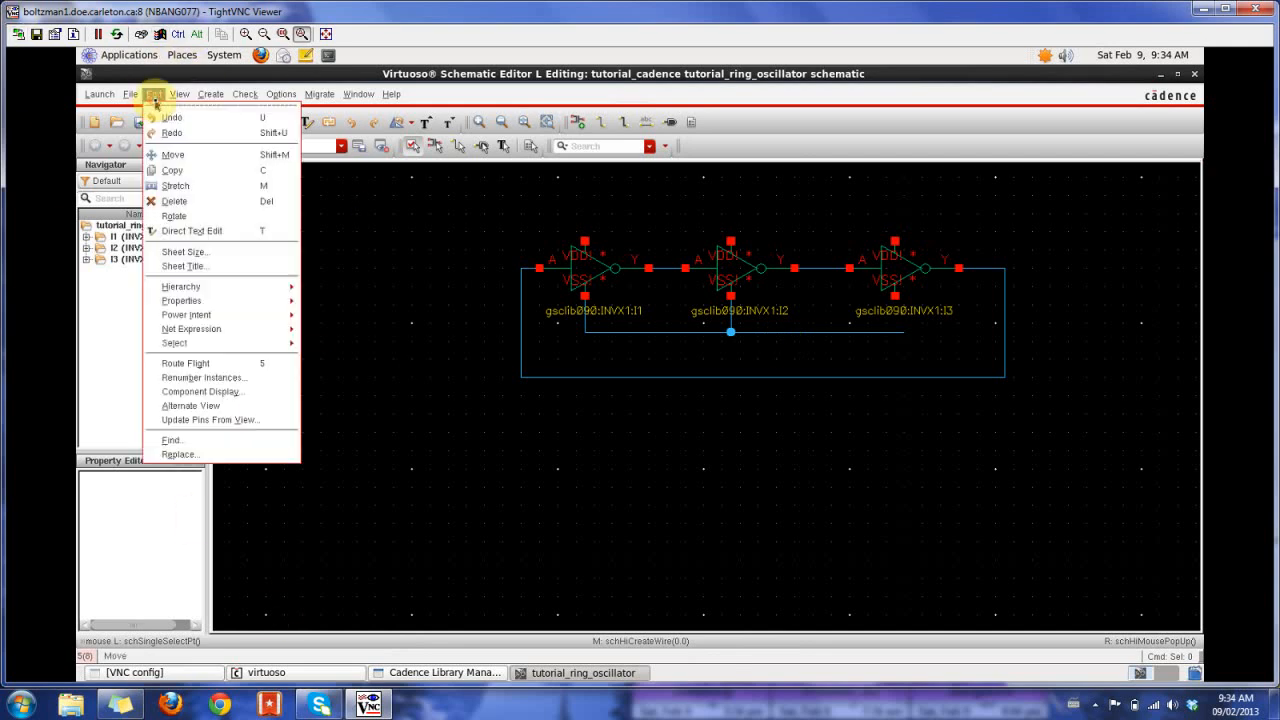
left_click(173, 118)
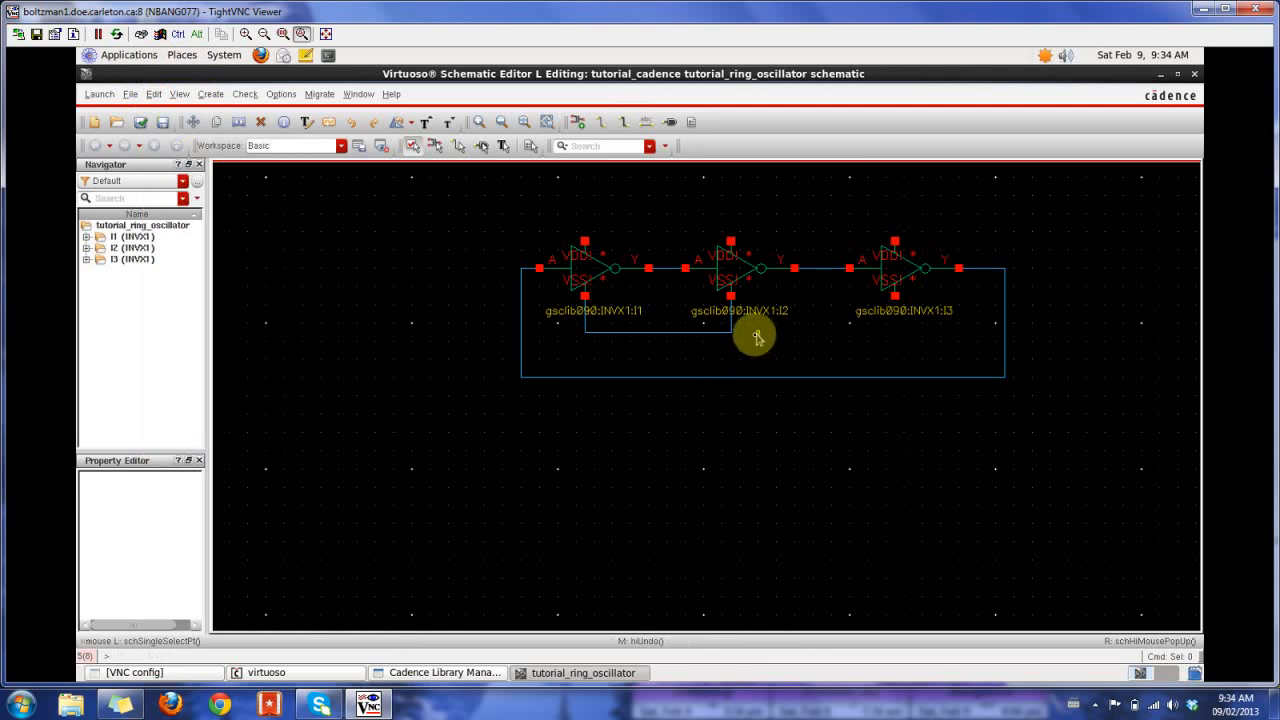
- Wire the shared VSS line below the second inverter to the third inverter's VSS pin
key("w")
left_click(731, 331)
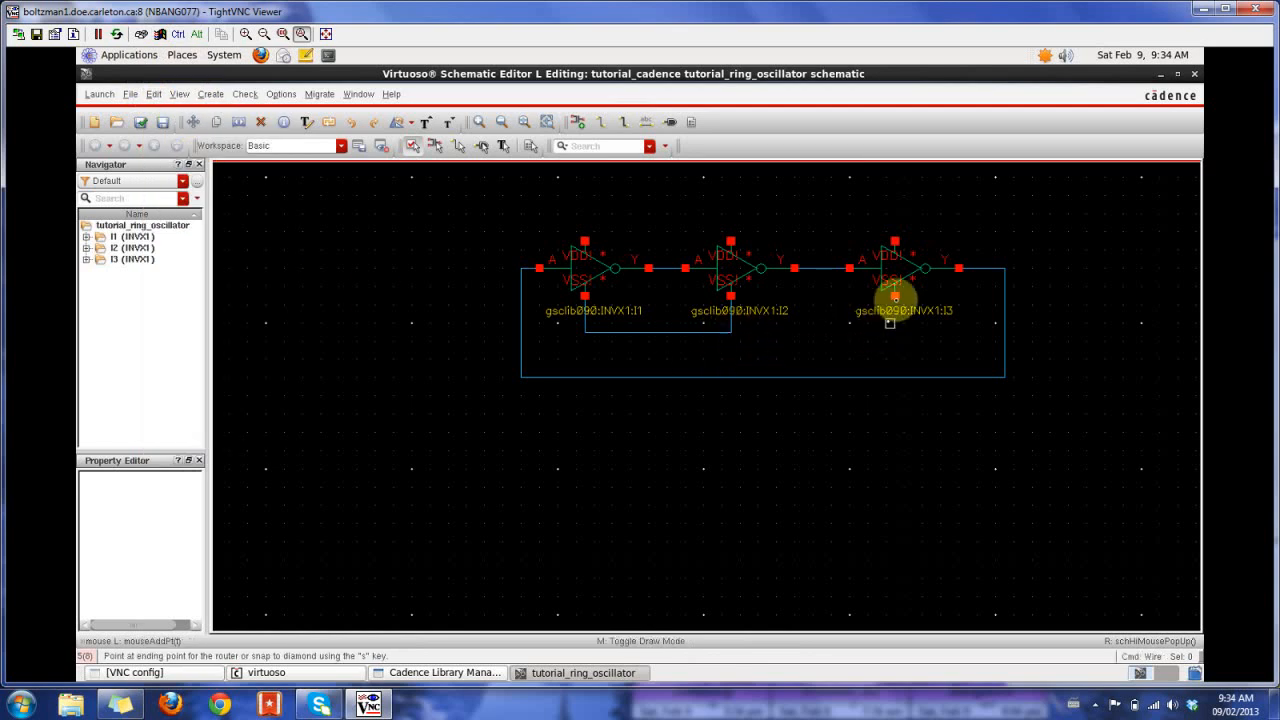
left_click(894, 296)
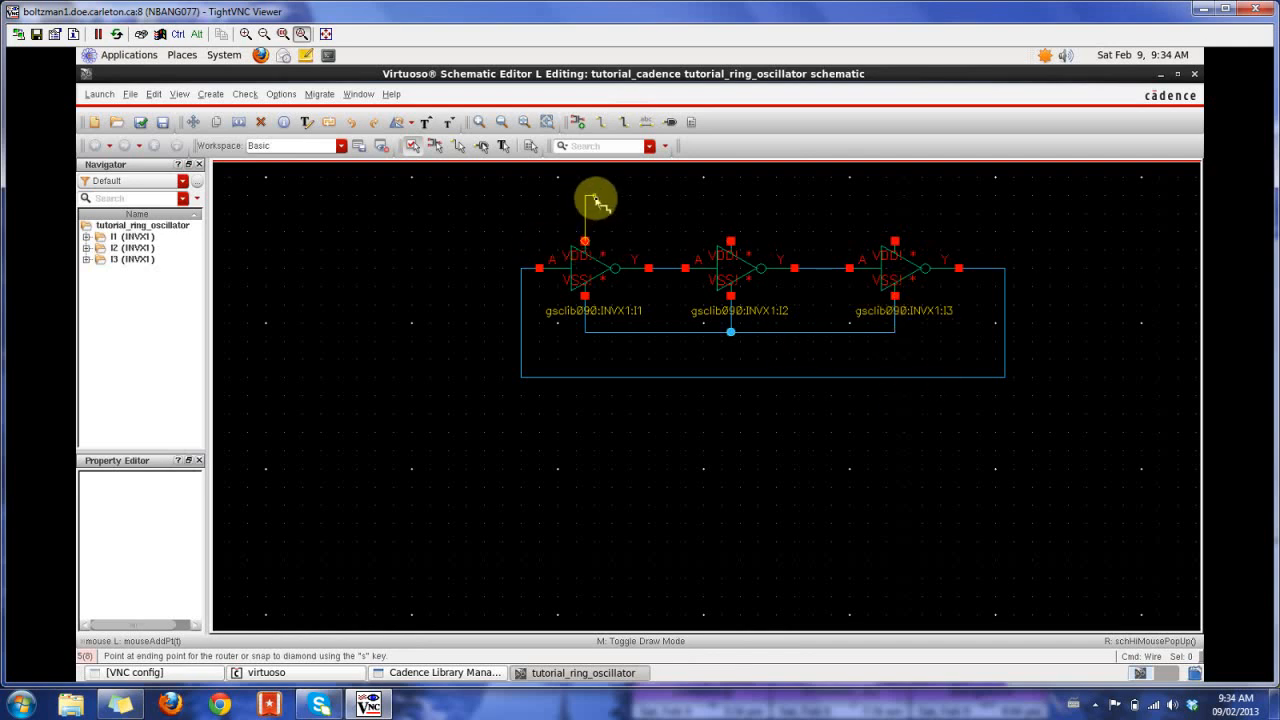
- Wire the VDD pins of all three inverters together with a common line above the row
left_click(729, 195)
left_click(731, 241)
left_click(783, 196)
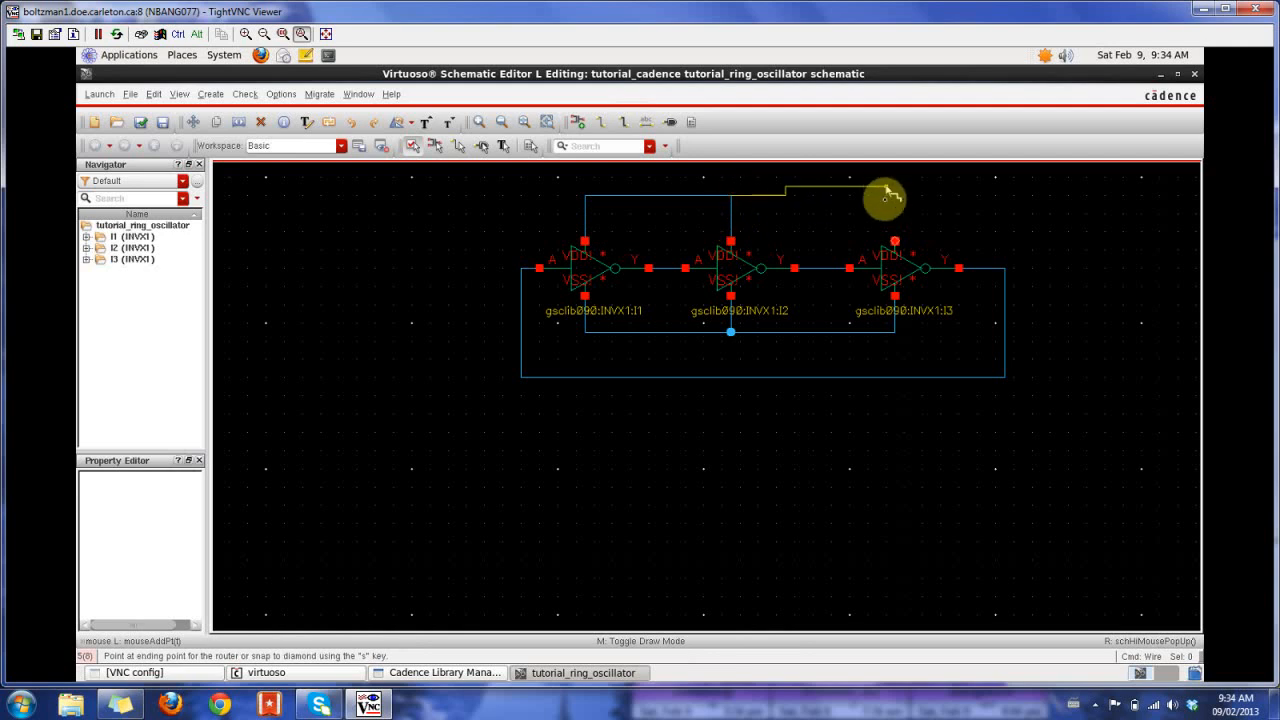
left_click(895, 241)
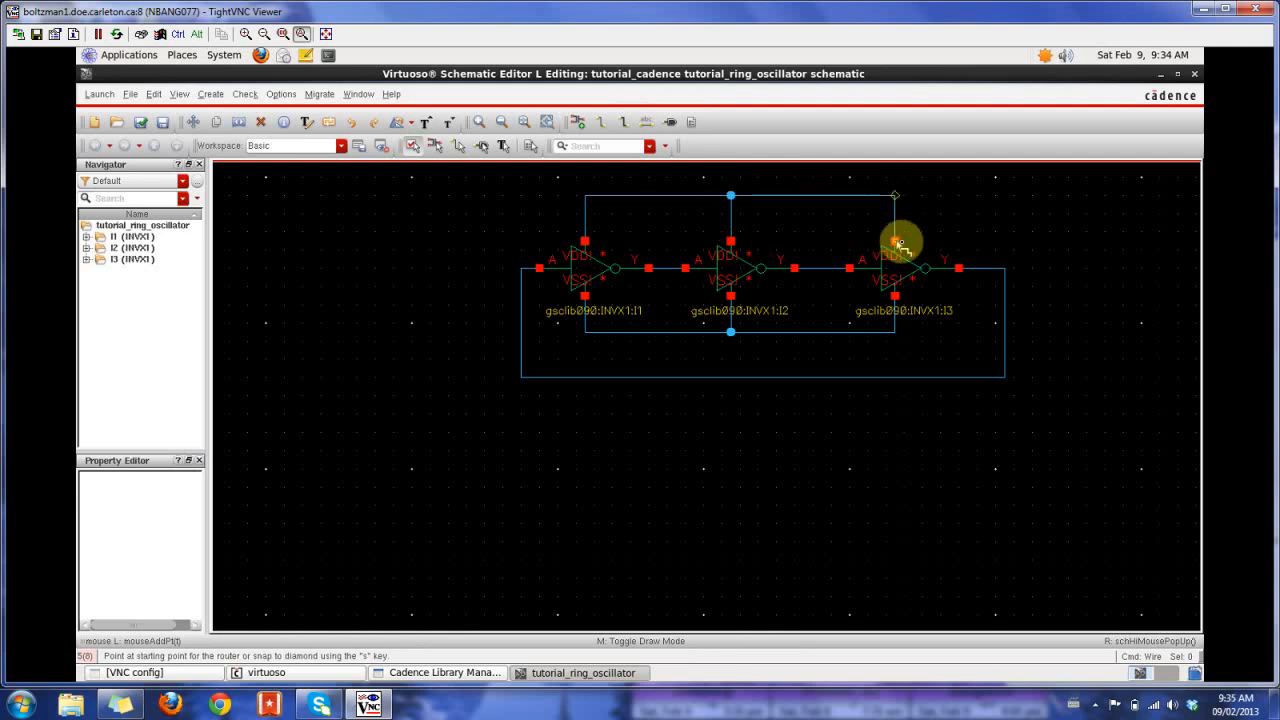
key("Escape")
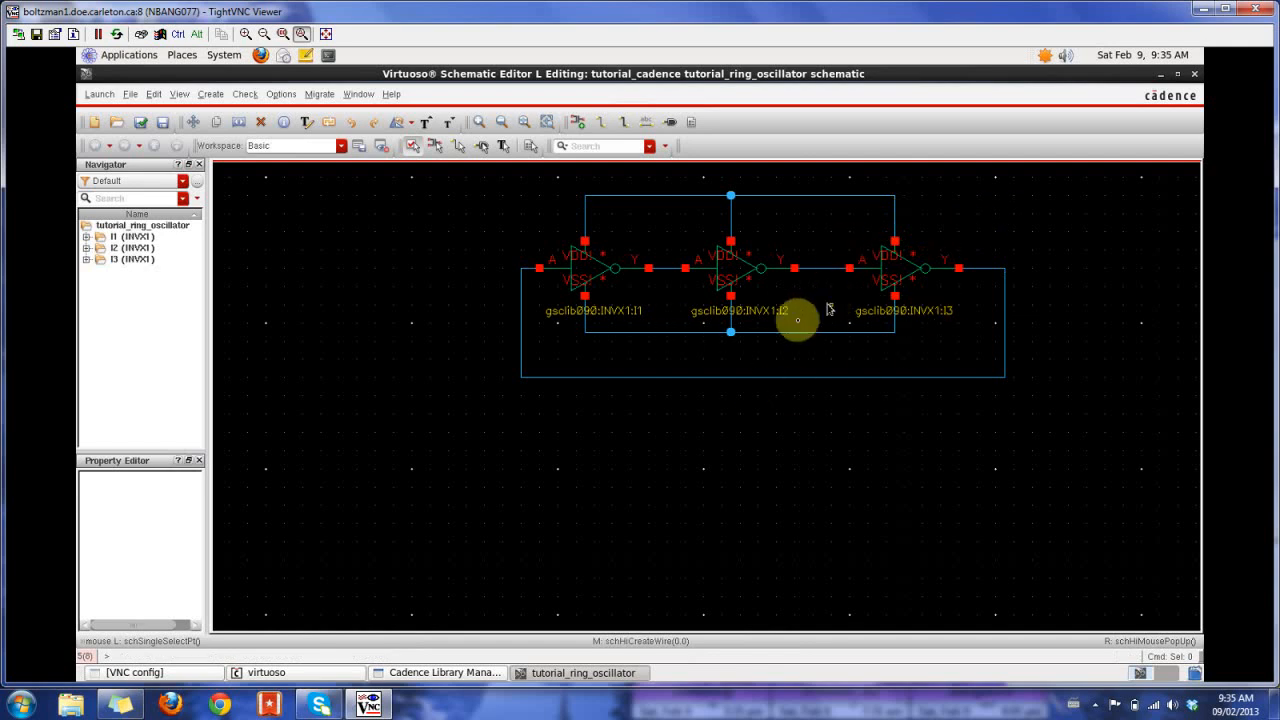
key("Up")
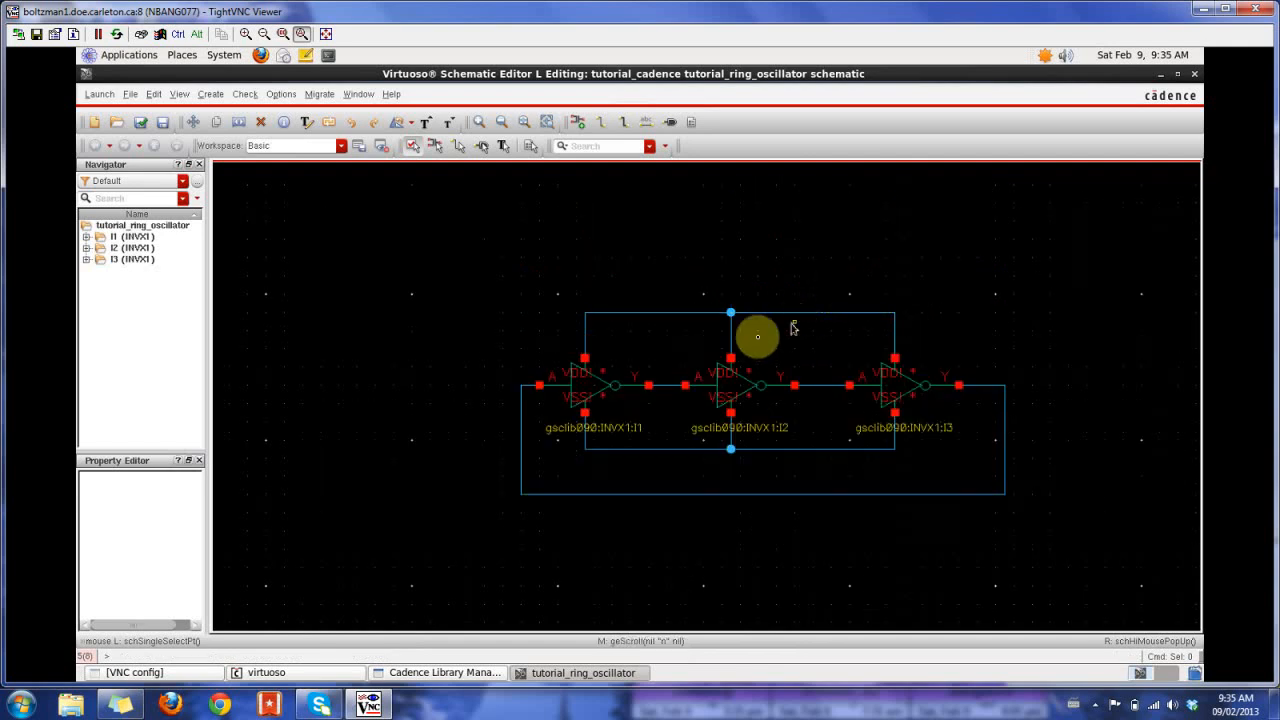
- Choose the symbol view of the vdc cell from analogLib's independent sources as the instance to add
key("i")
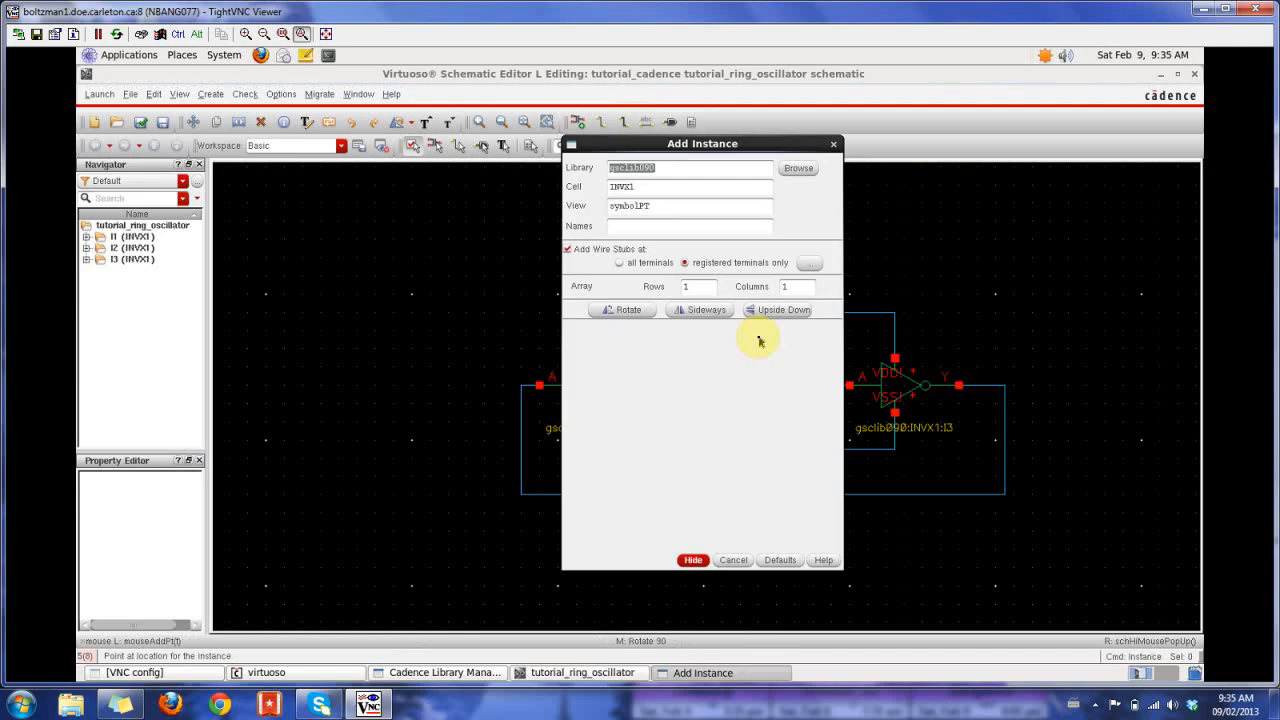
left_click(798, 168)
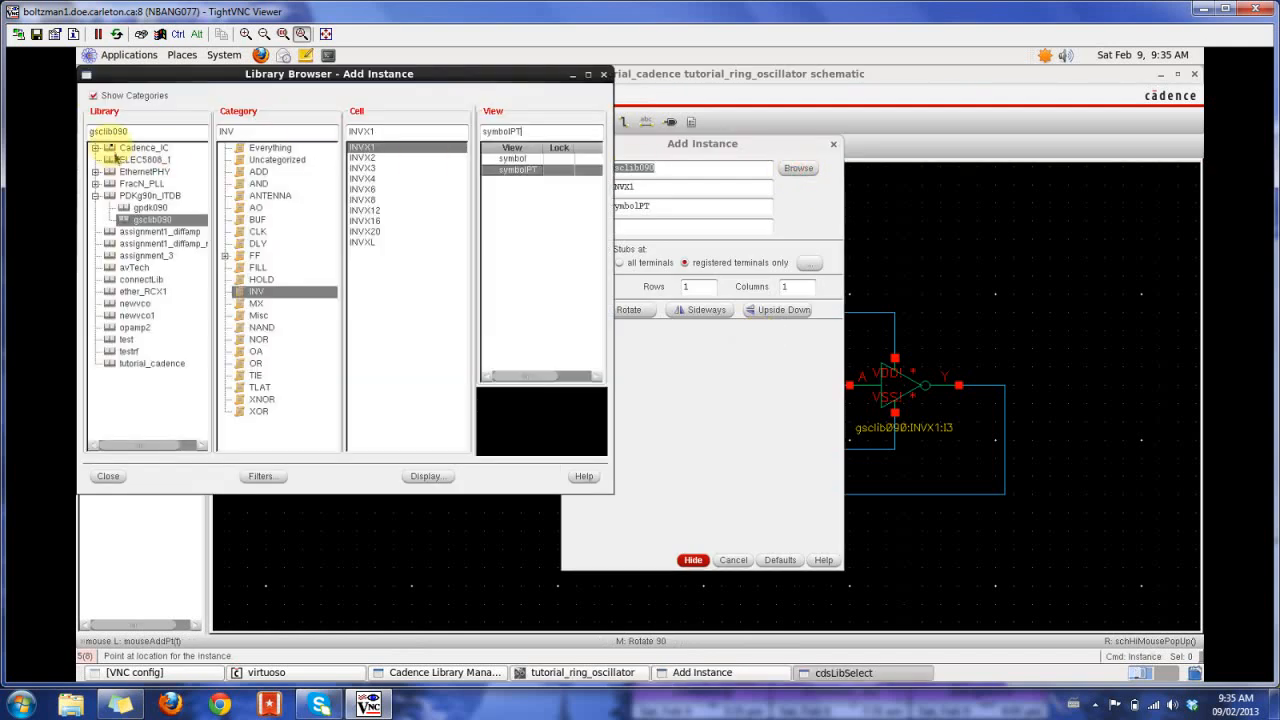
left_click(95, 147)
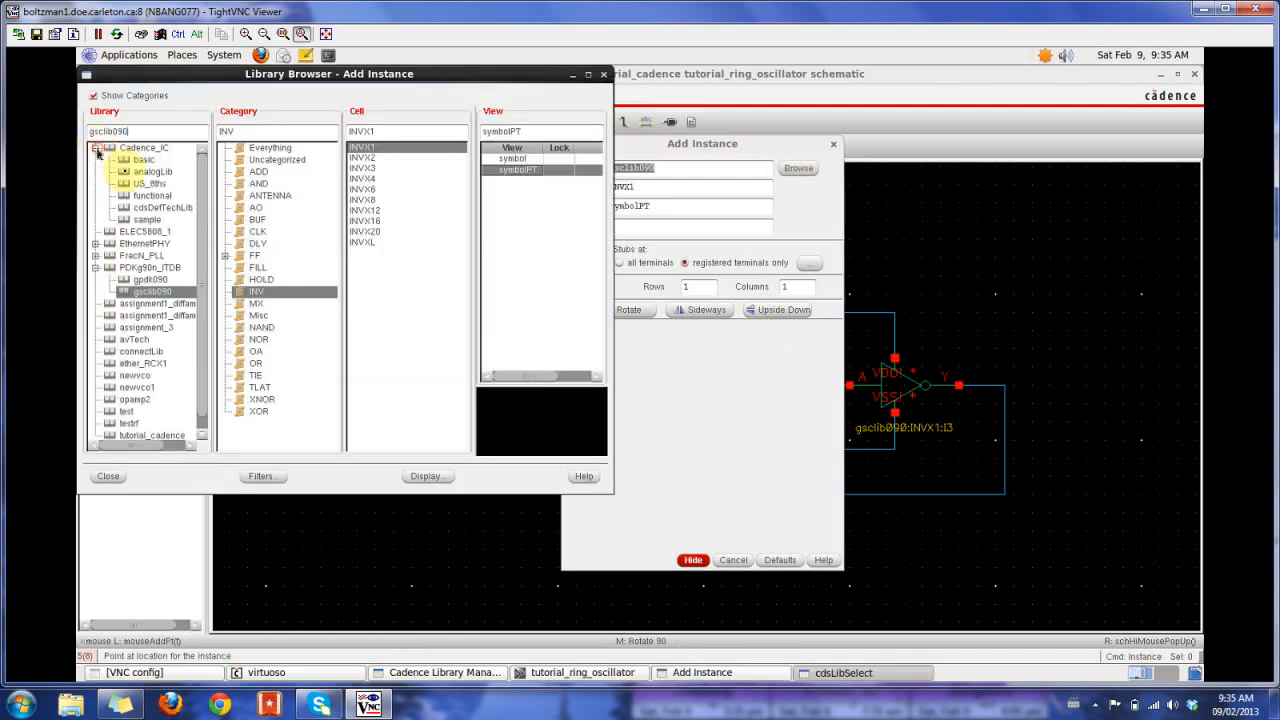
left_click(158, 172)
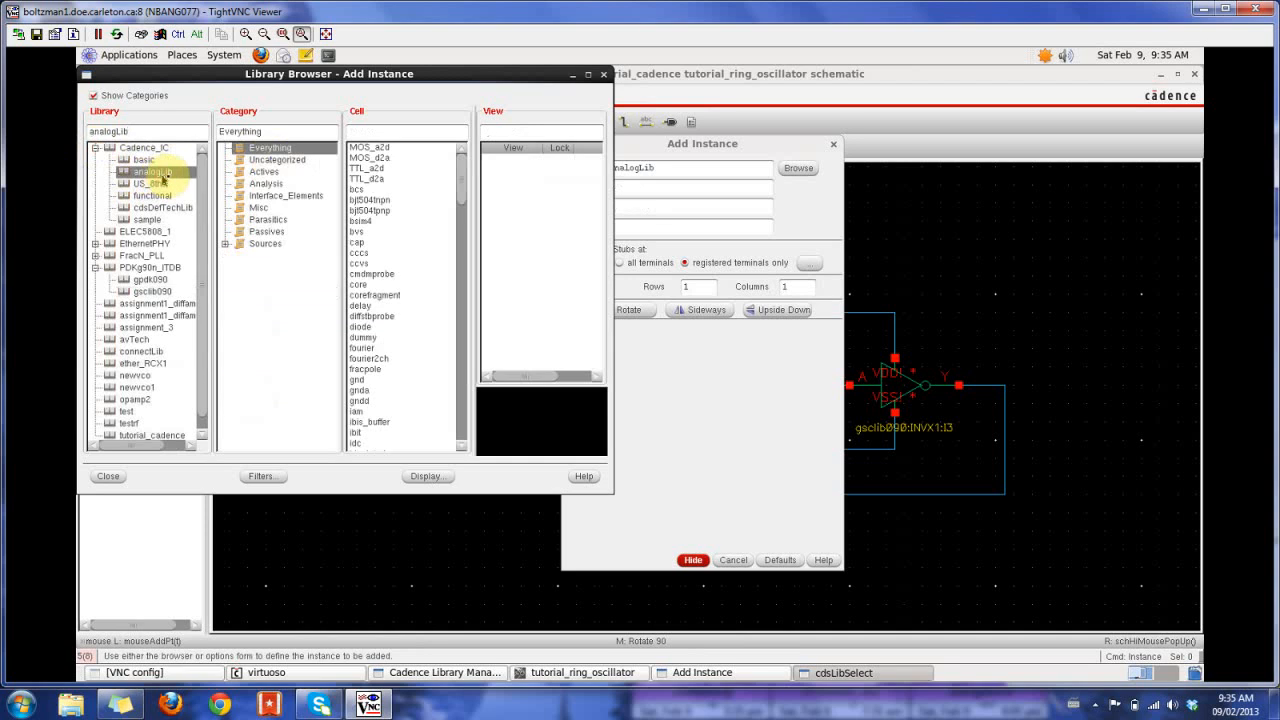
left_click(226, 244)
left_click(288, 280)
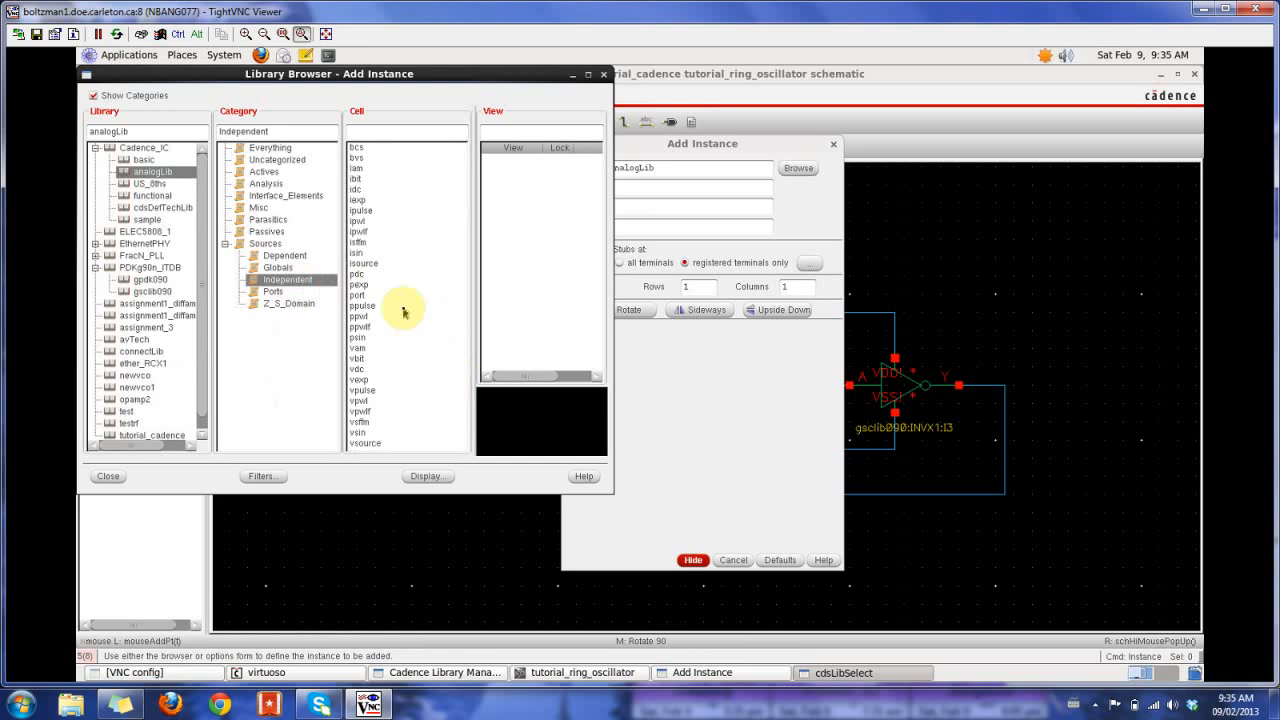
left_click(356, 369)
left_click(512, 204)
- Set the vdc source's DC voltage to 1.2 and place it above and to the right of the third inverter
left_click(723, 396)
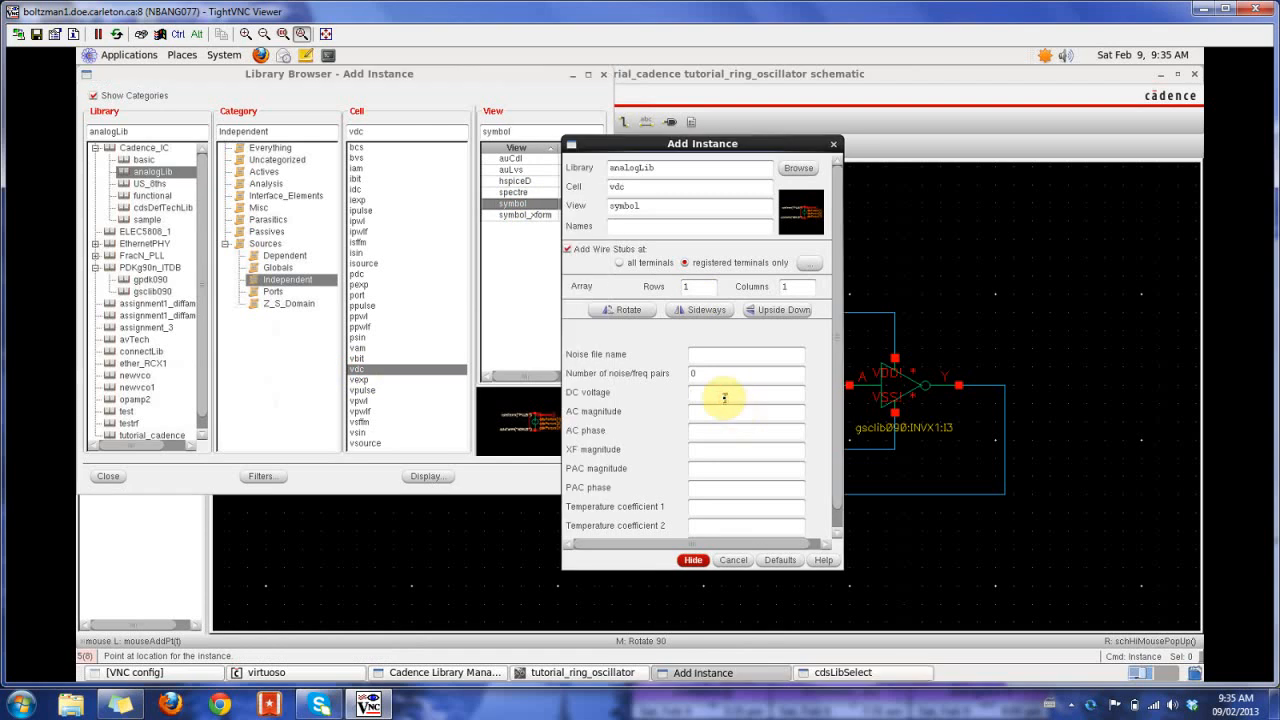
key("Return")
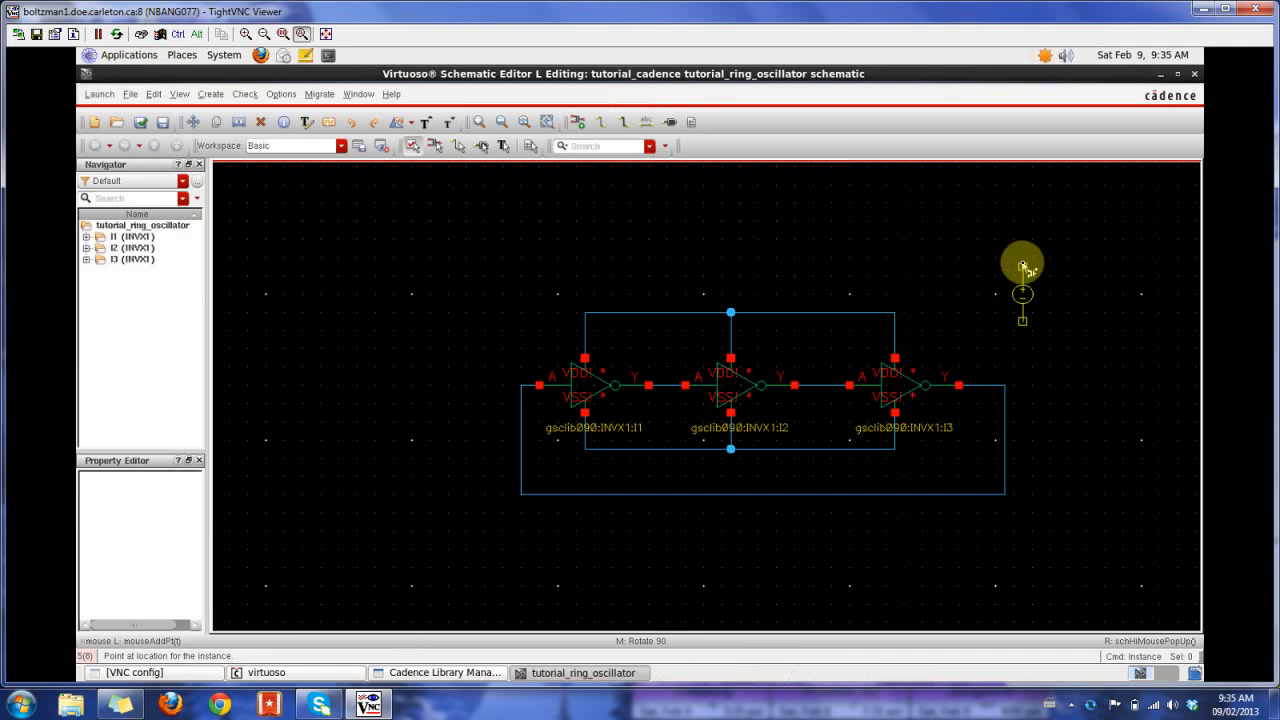
left_click(1050, 268)
key("Escape")
- Wire the common VDD line, between the second and third inverters, to the positive terminal of the DC source
key("w")
left_click(803, 312)
left_click(1048, 268)
key("Escape")
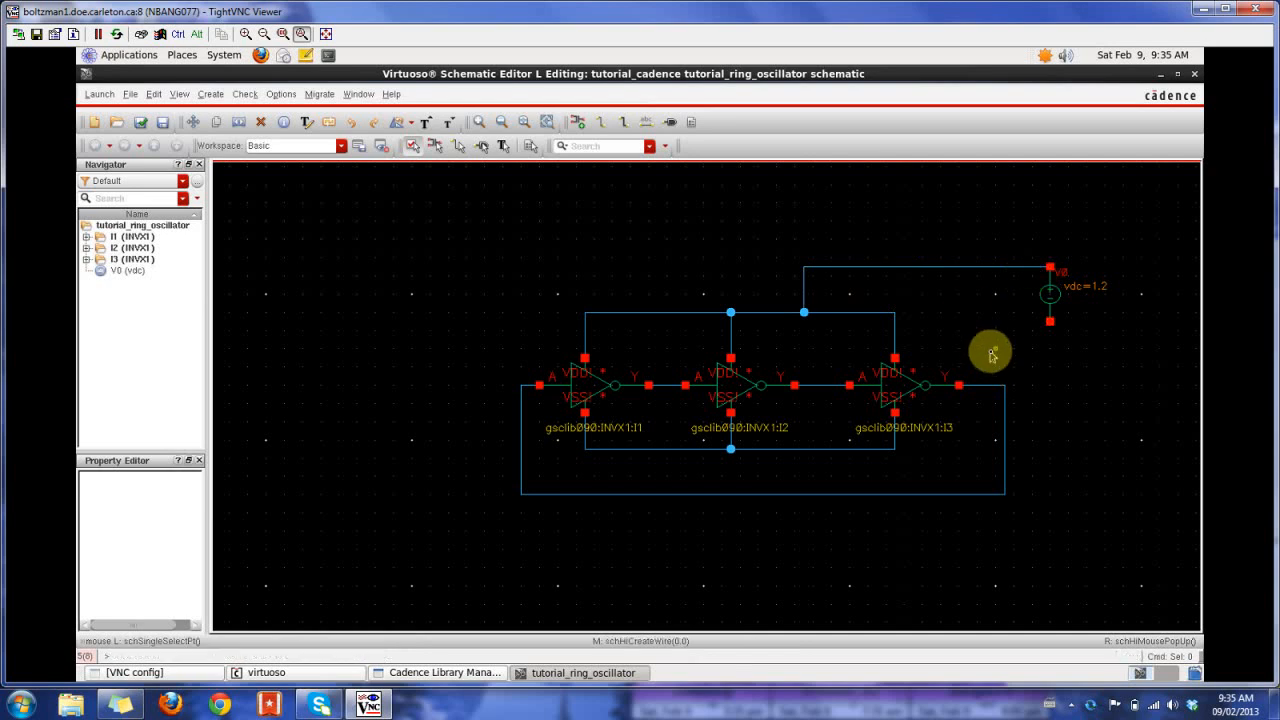
- Place analogLib gnd symbols on the DC source's negative terminal and on the common VSS line beside the first inverter
key("i")
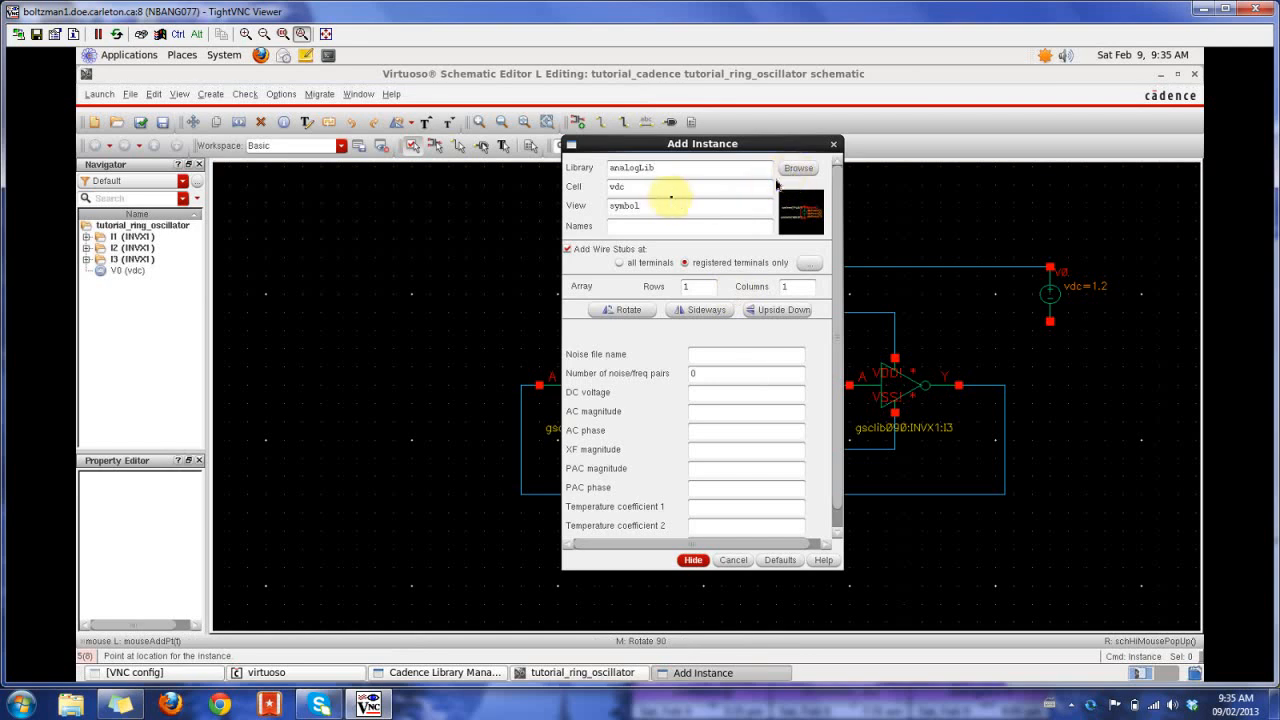
left_click_drag(651, 191, 560, 191)
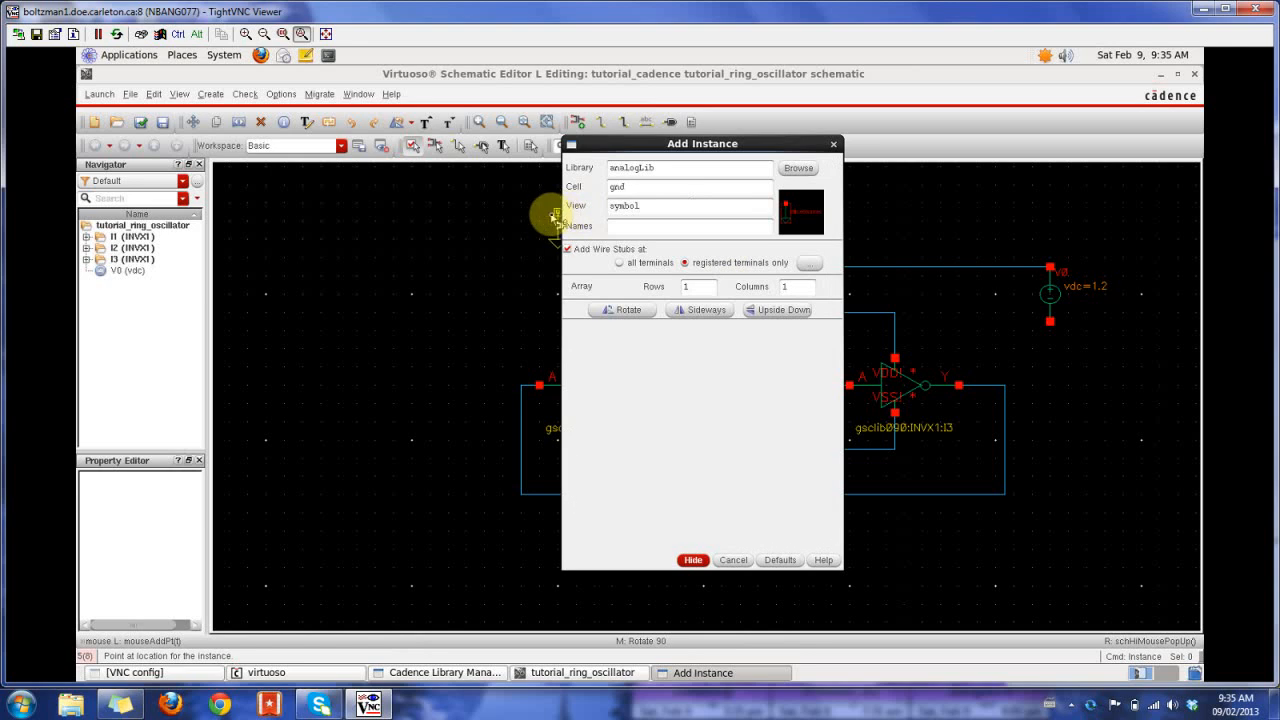
left_click(644, 188)
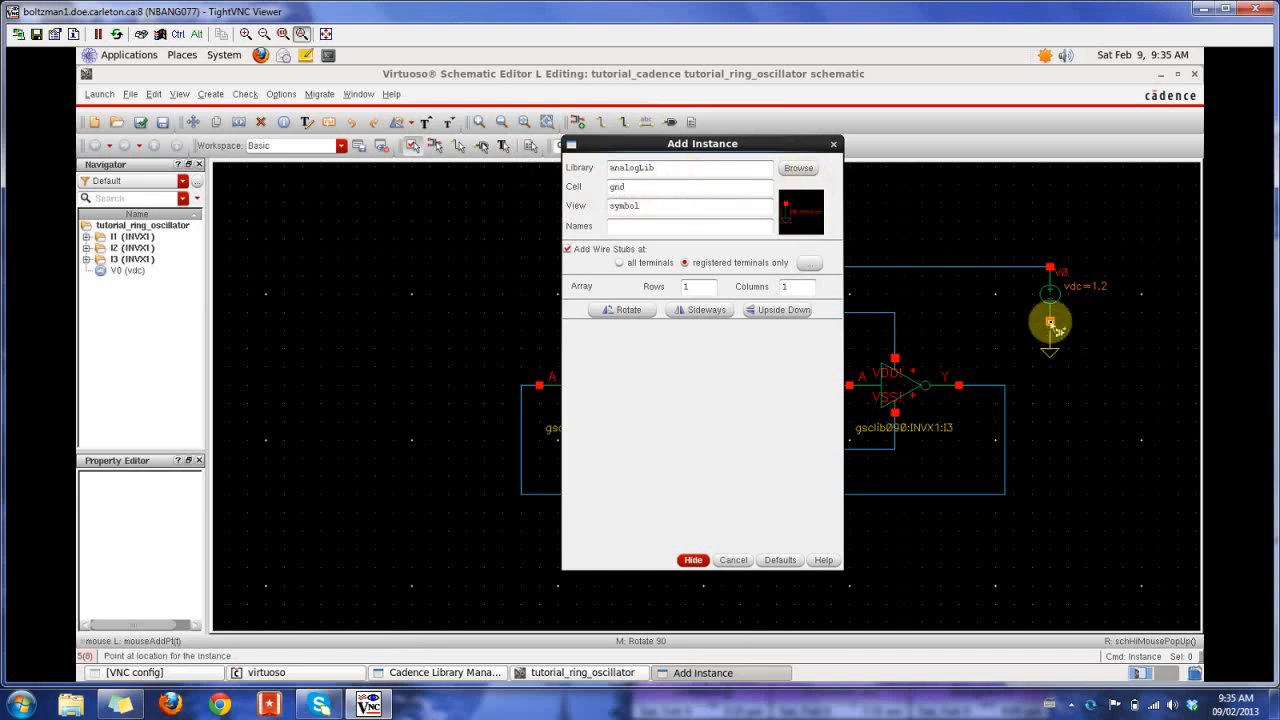
left_click(1050, 324)
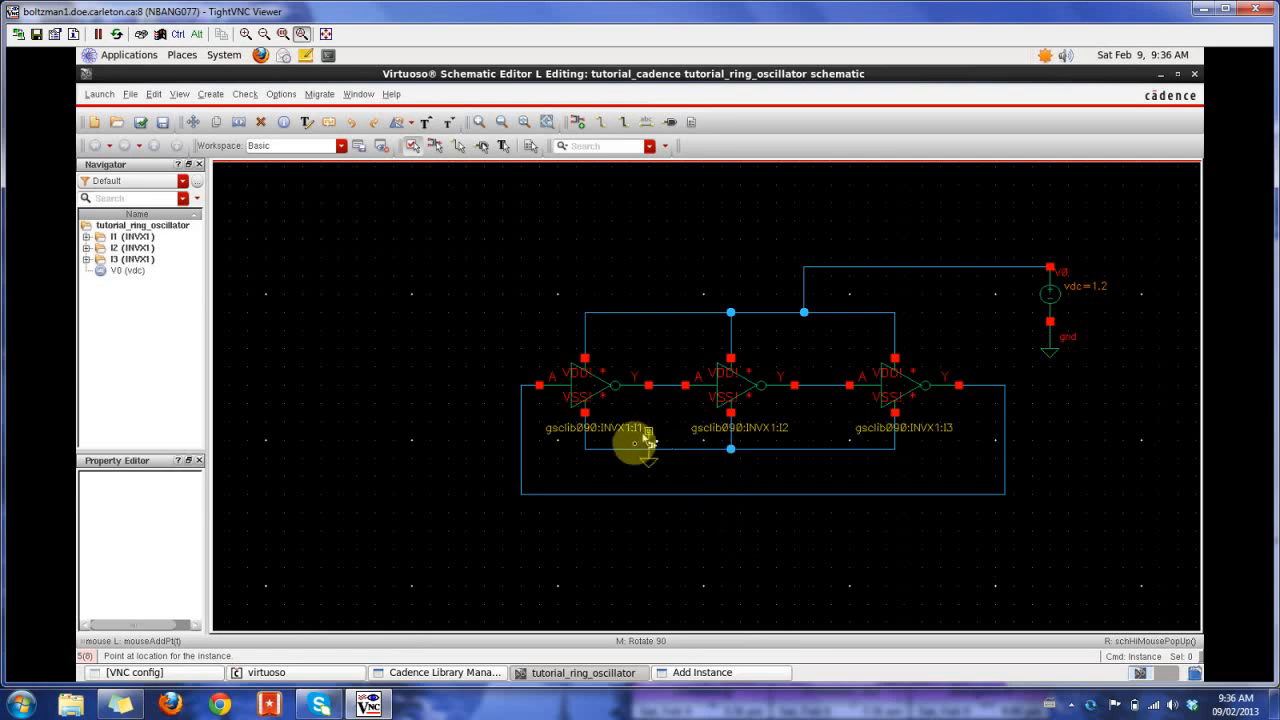
left_click(630, 449)
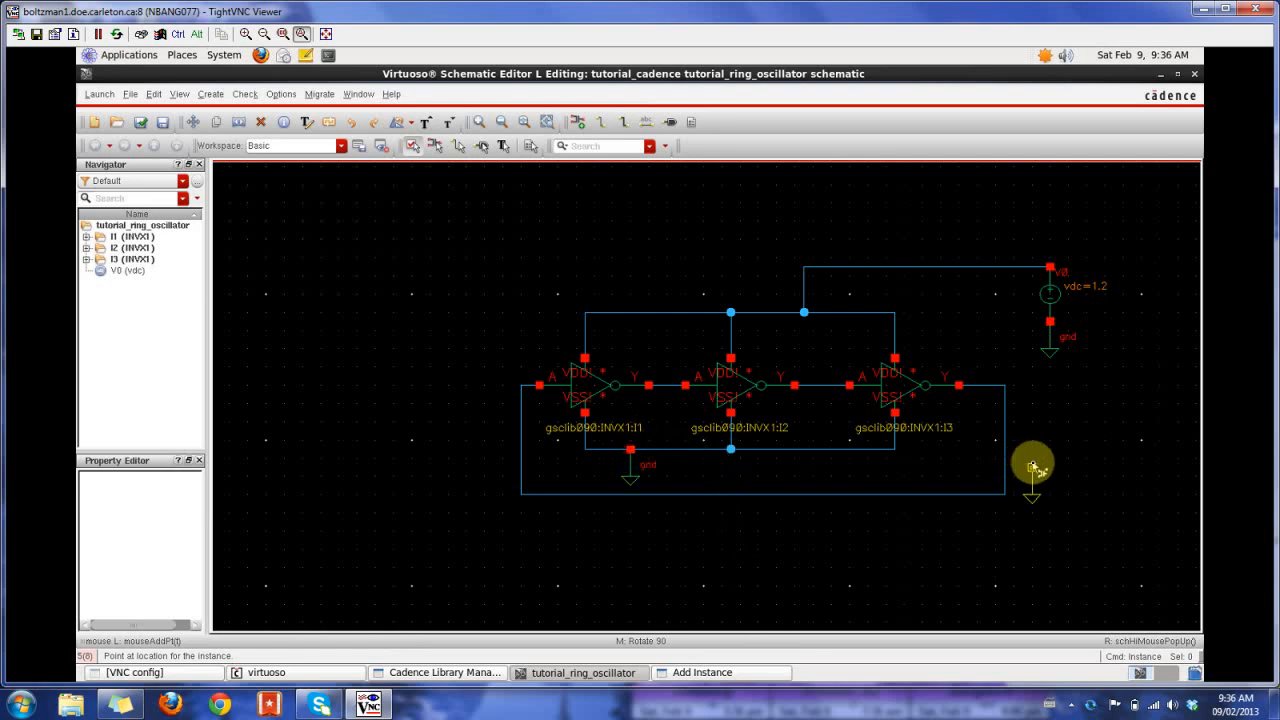
key("Escape")
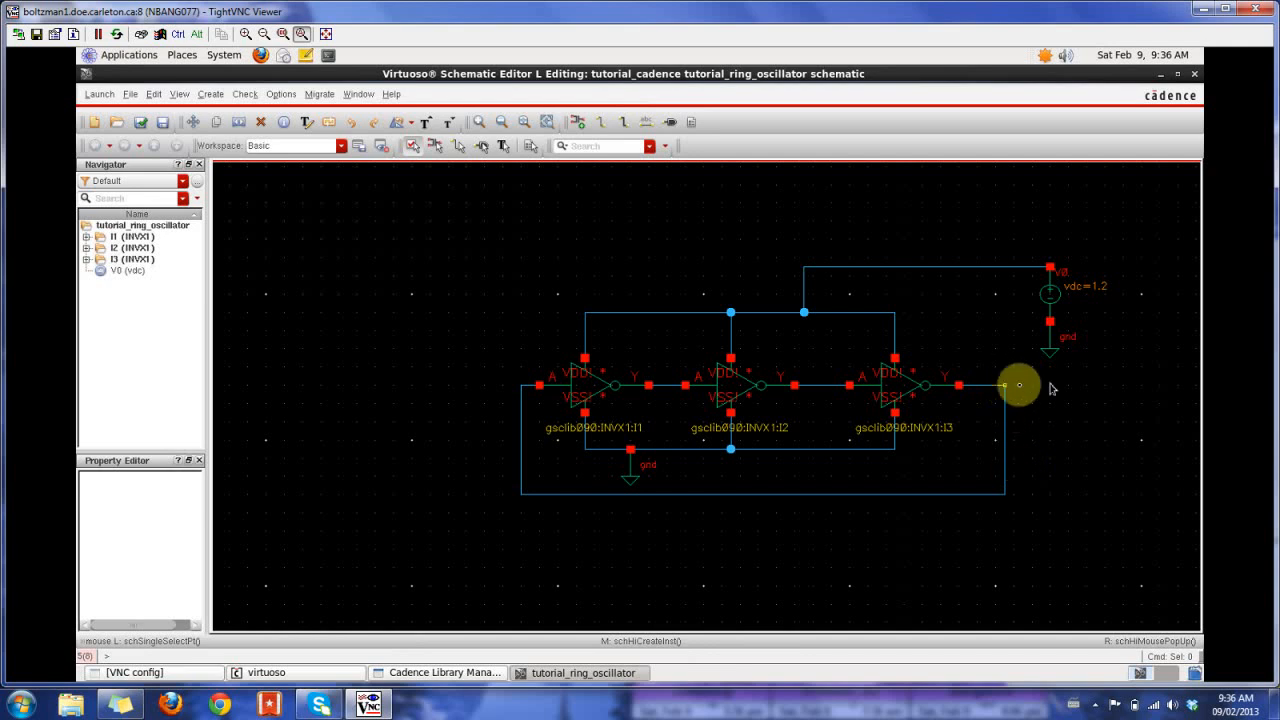
- Draw an output wire stub to the right from the feedback loop's corner at the third inverter's output
key("w")
left_click(1005, 385)
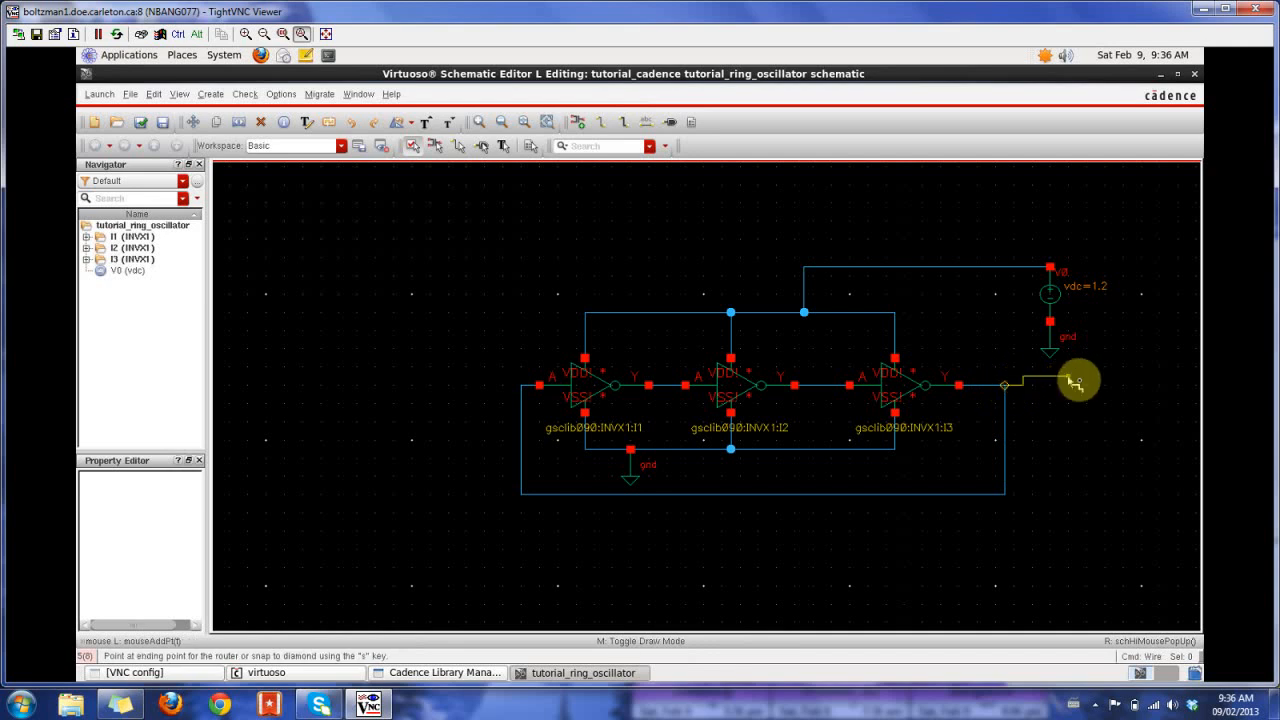
double_click(1097, 385)
key("Escape")
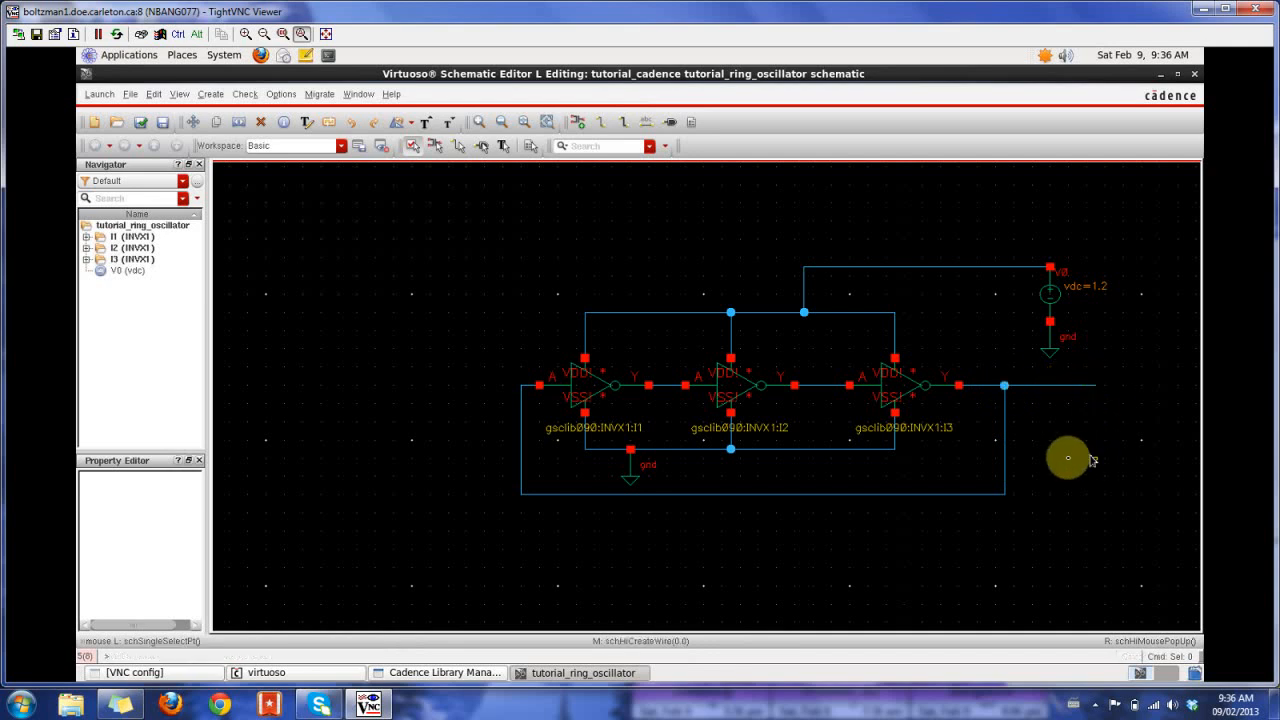
- Add an output pin named OSC_OUT at the free end of the output wire
key("p")
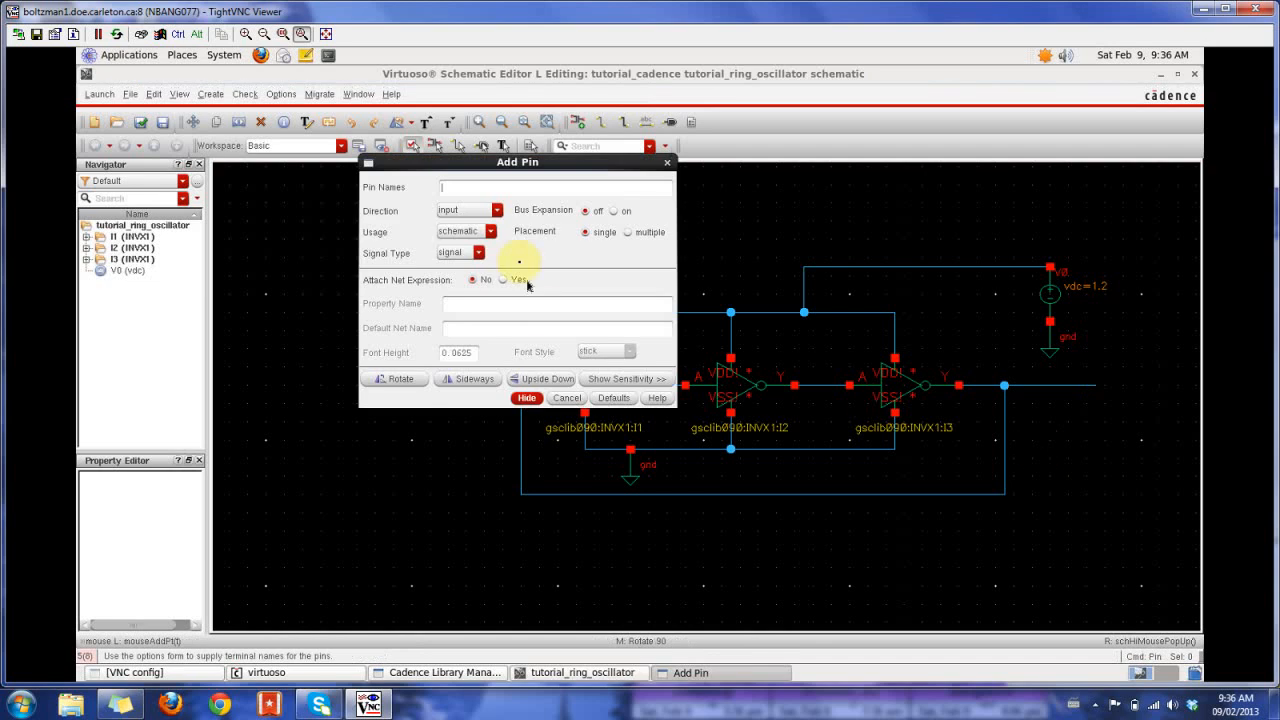
left_click(470, 211)
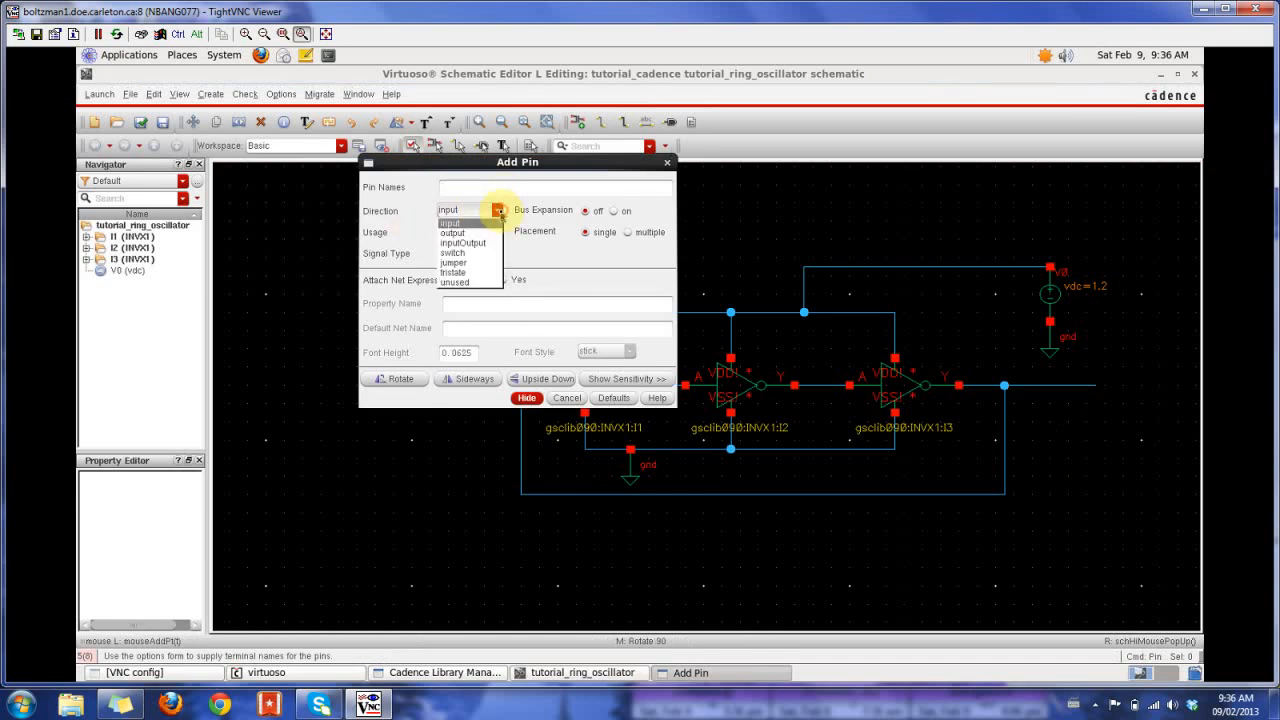
left_click(460, 226)
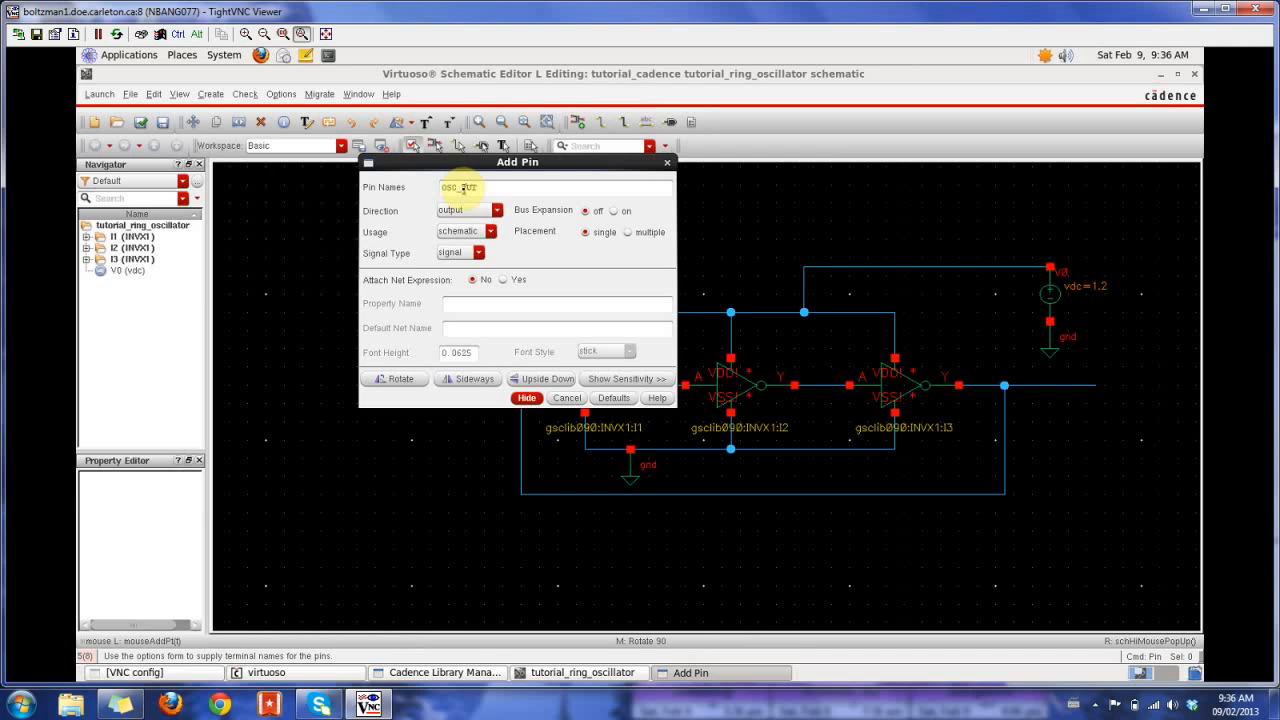
key("Return")
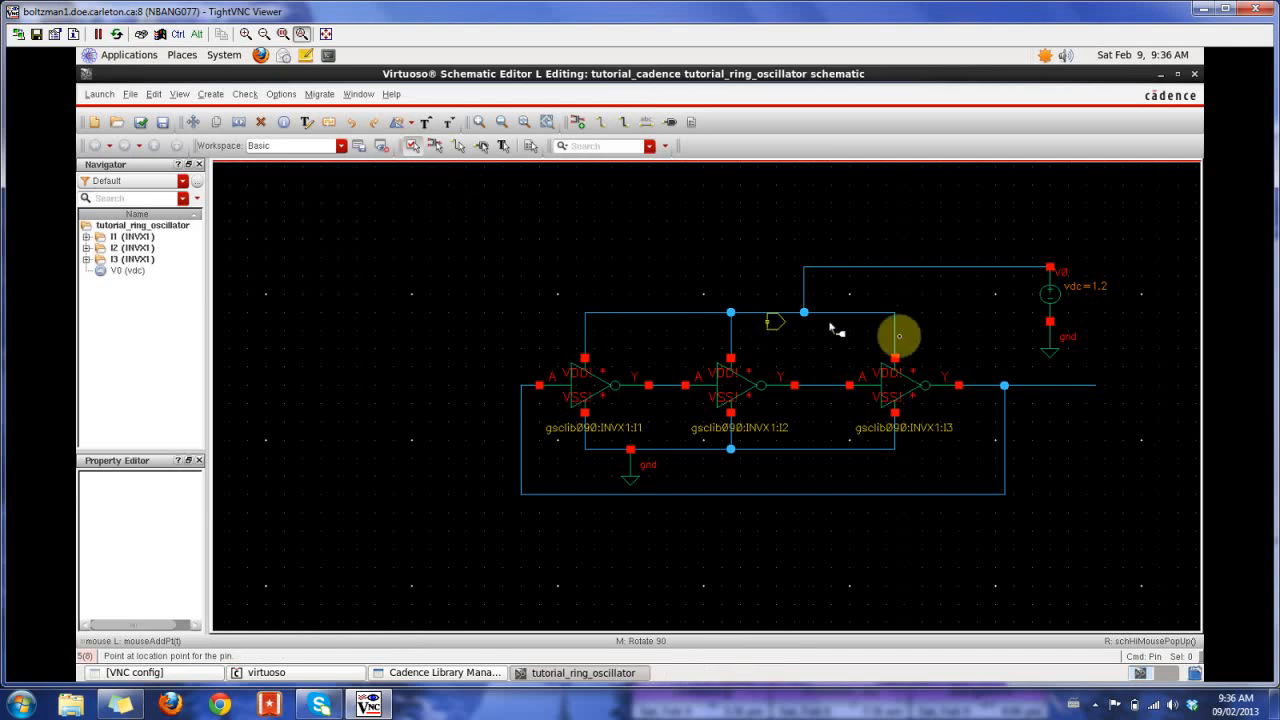
left_click(1098, 385)
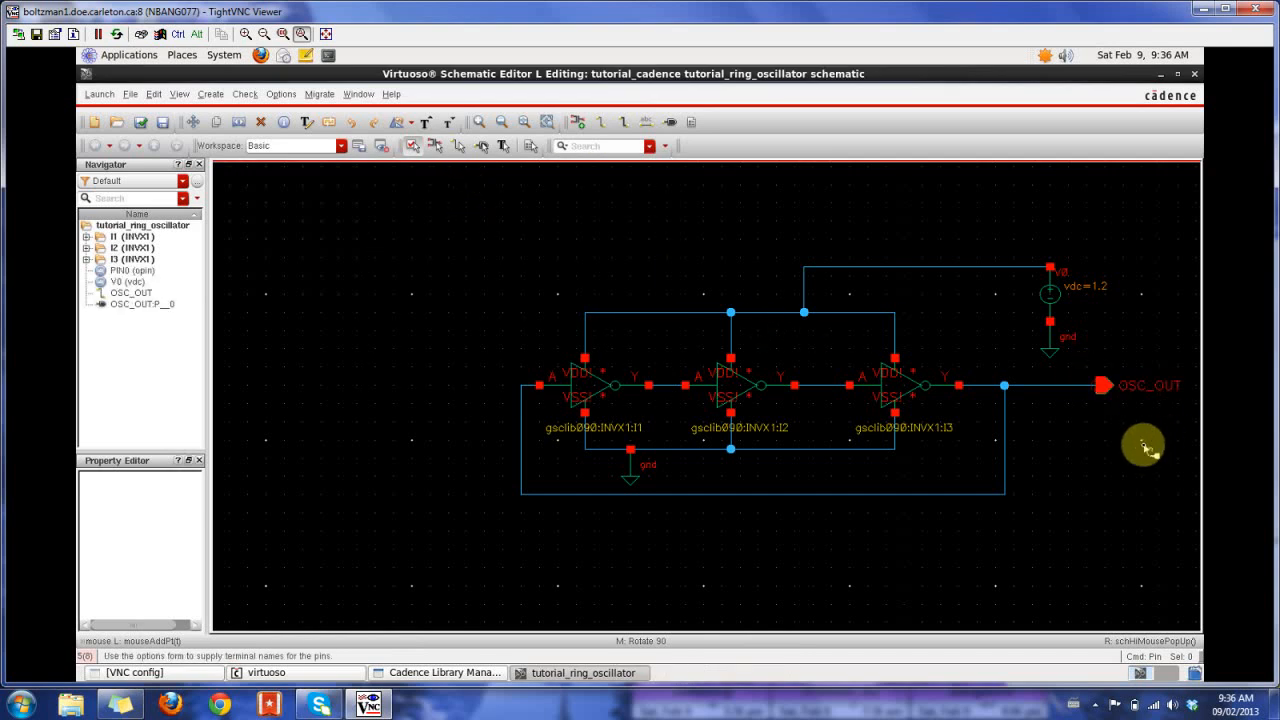
key("Escape")
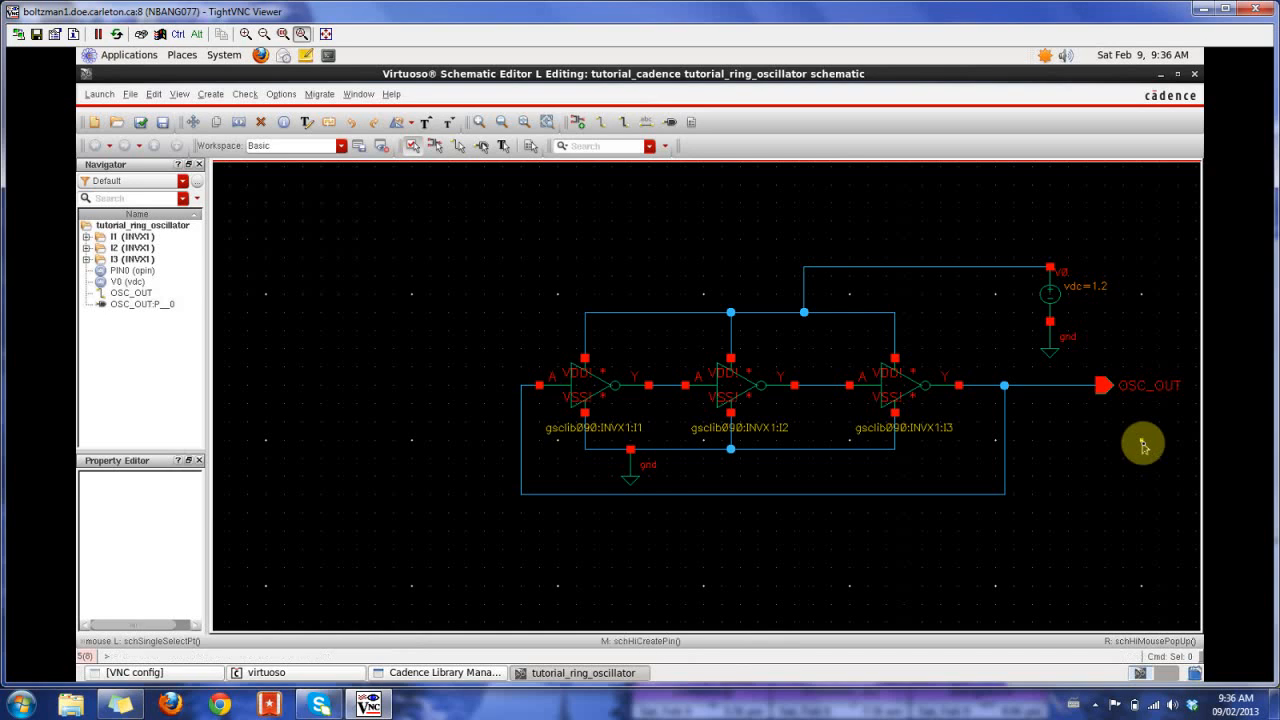
- Launch ADE L for the schematic and accept the spectre model library setup with the gpdk090.scs model file and section NN
key("f")
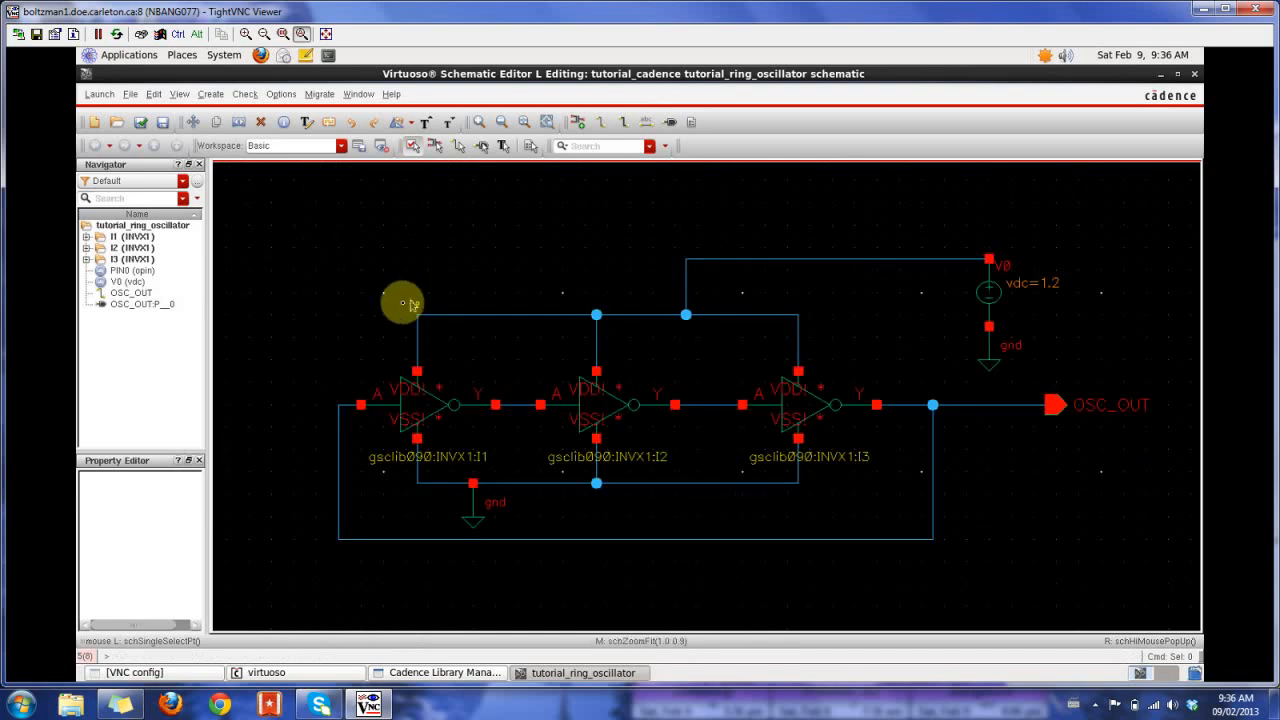
left_click(97, 99)
left_click(100, 117)
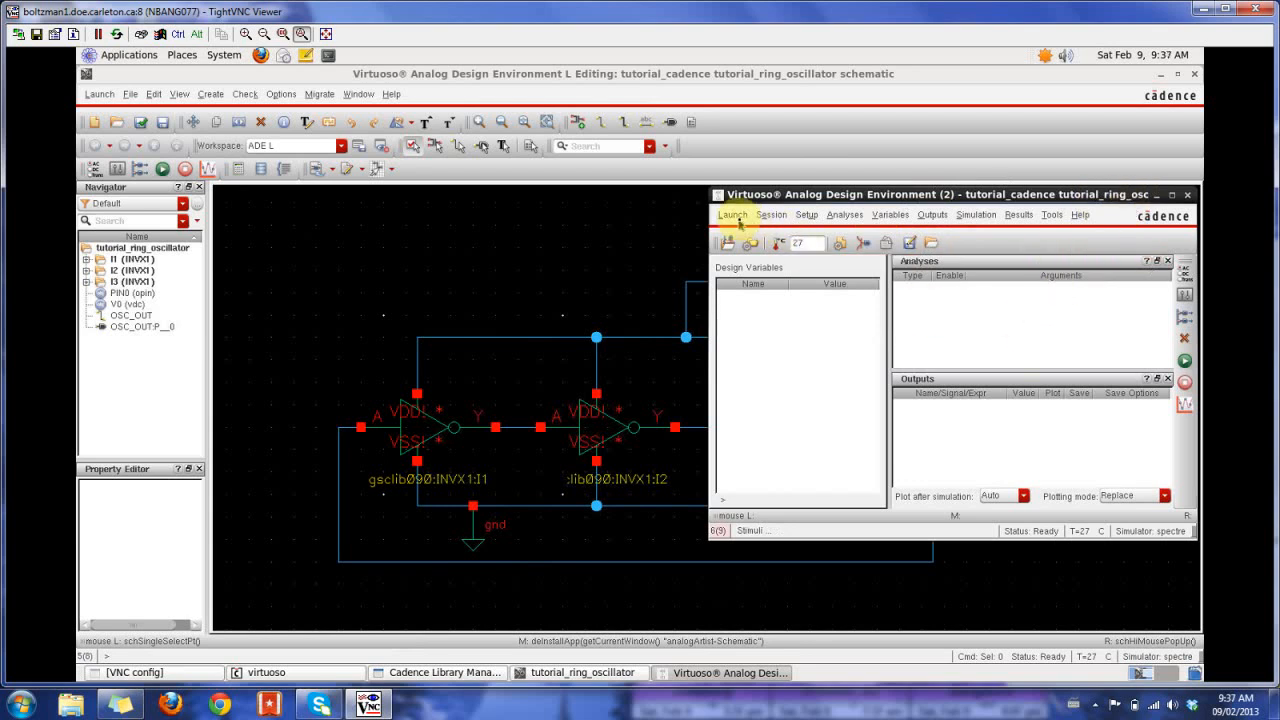
left_click(840, 250)
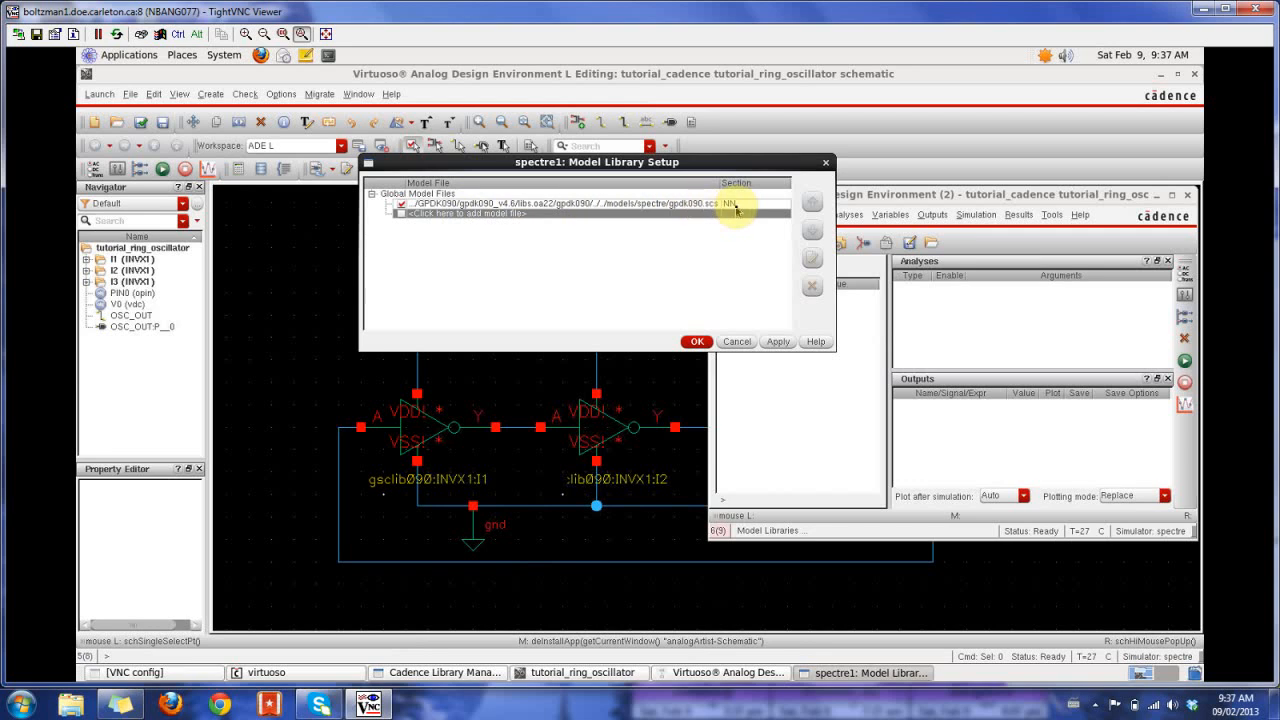
left_click(699, 342)
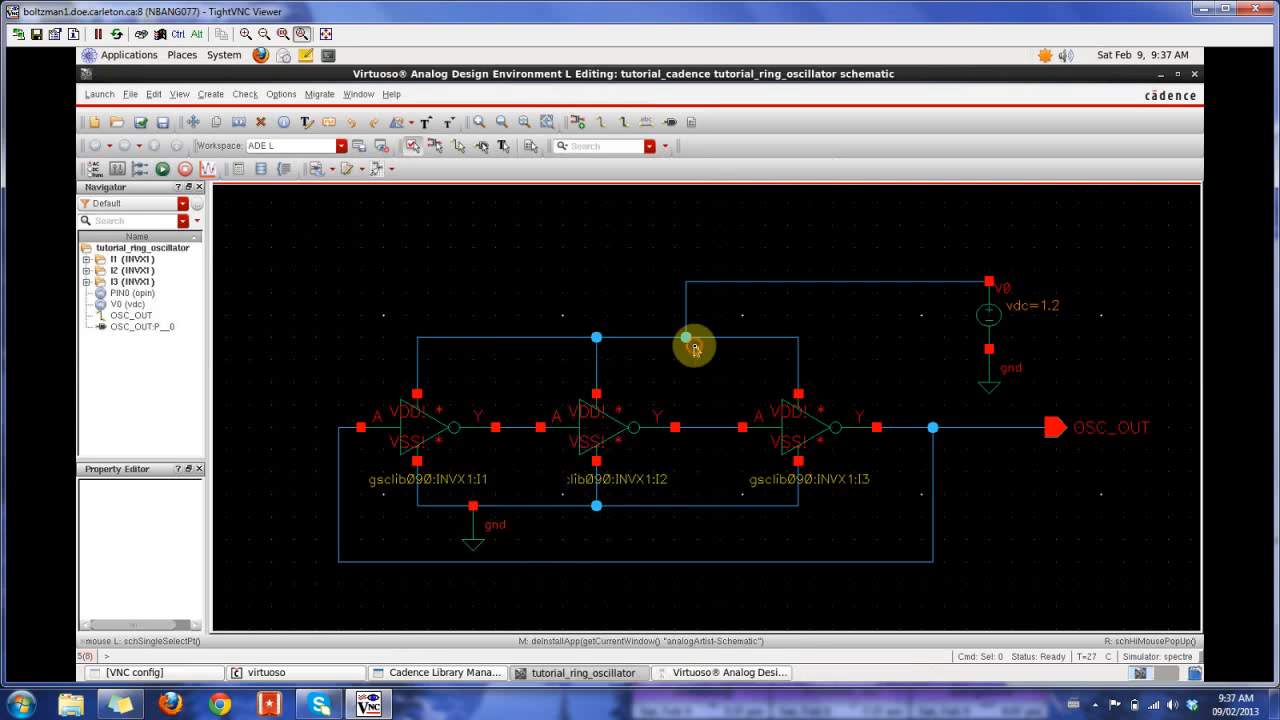
- Copy the design variables from the cellview into the ADE L simulation setup
left_click(722, 672)
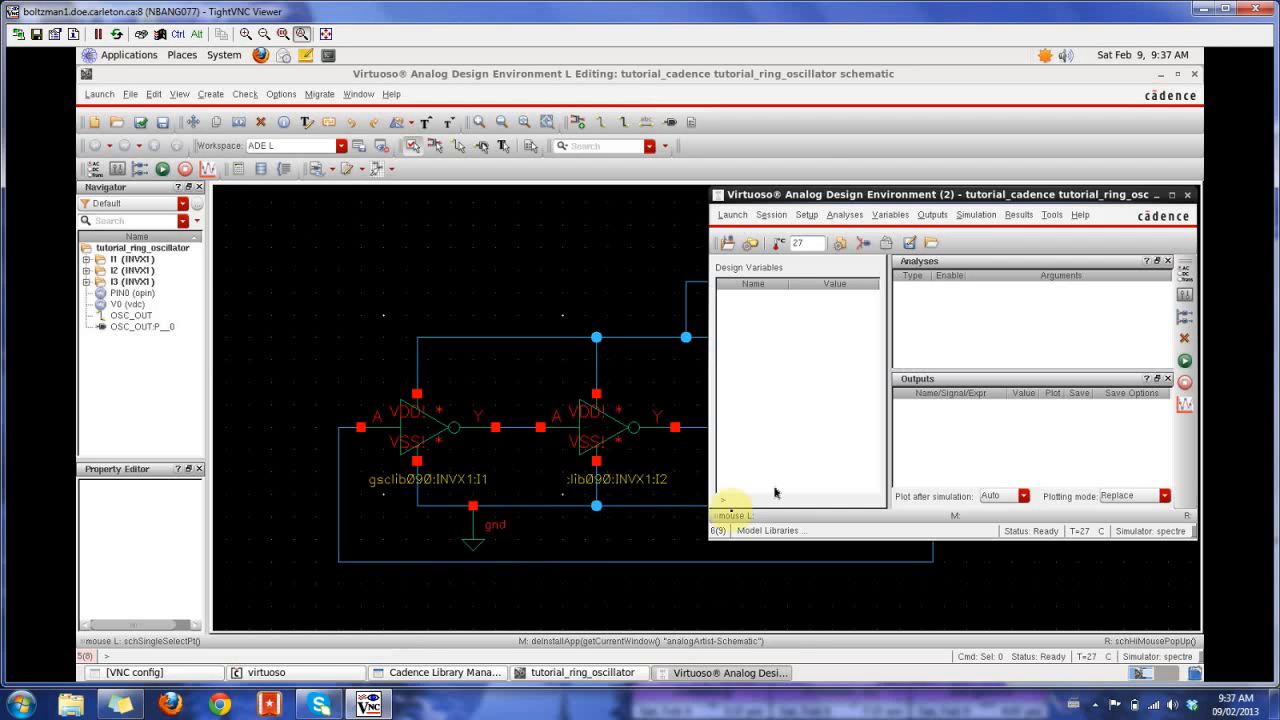
left_click(889, 214)
left_click(927, 282)
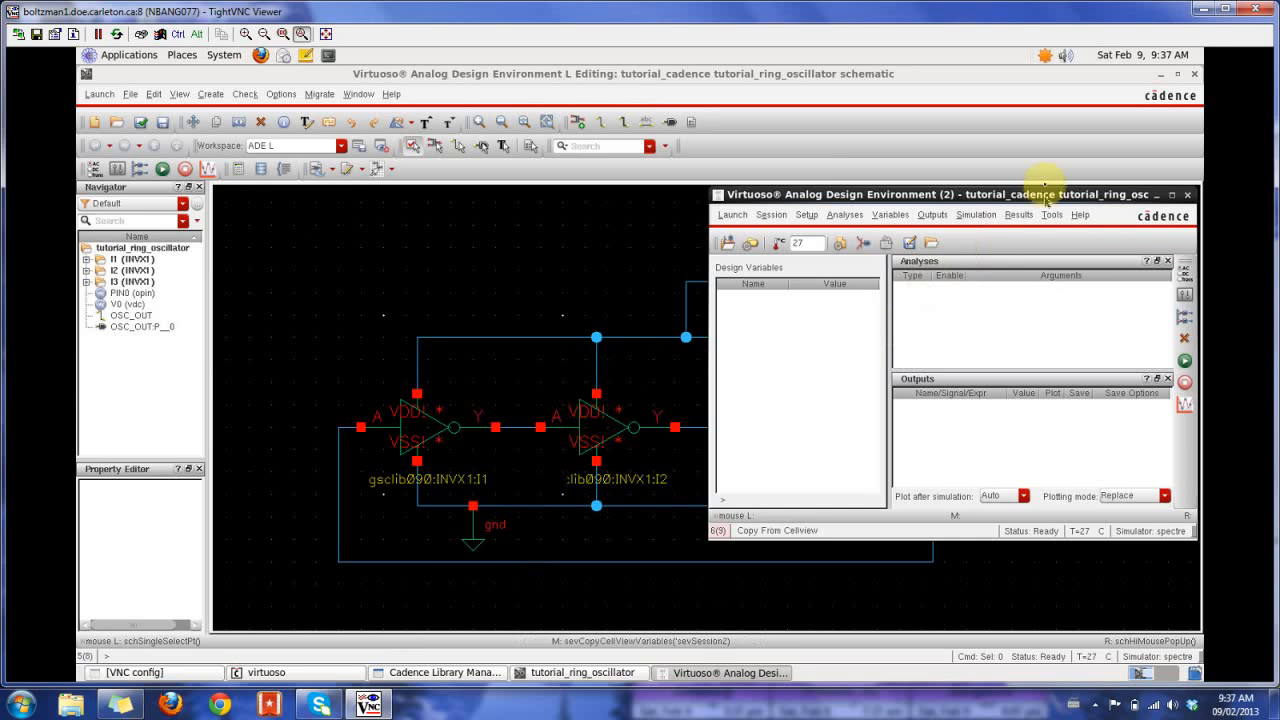
- Add an enabled transient analysis with a stop time of 100n and moderate accuracy defaults
left_click_drag(1040, 196, 966, 128)
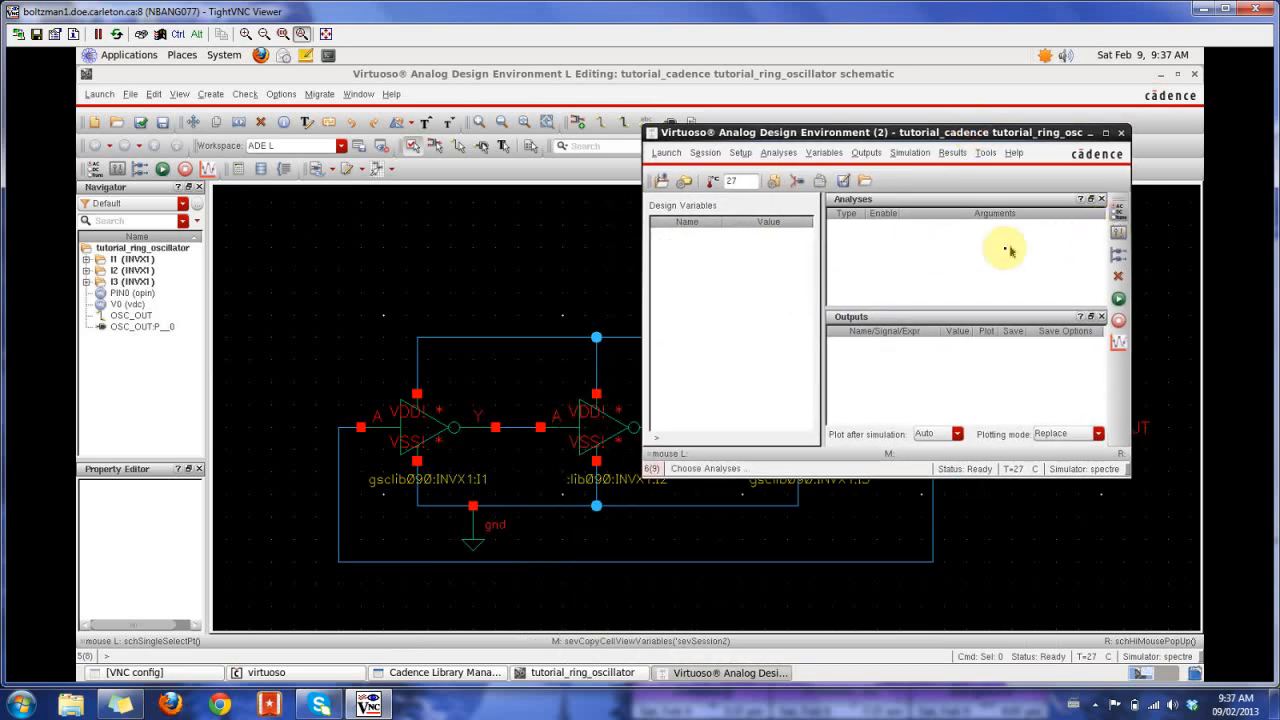
left_click(1119, 216)
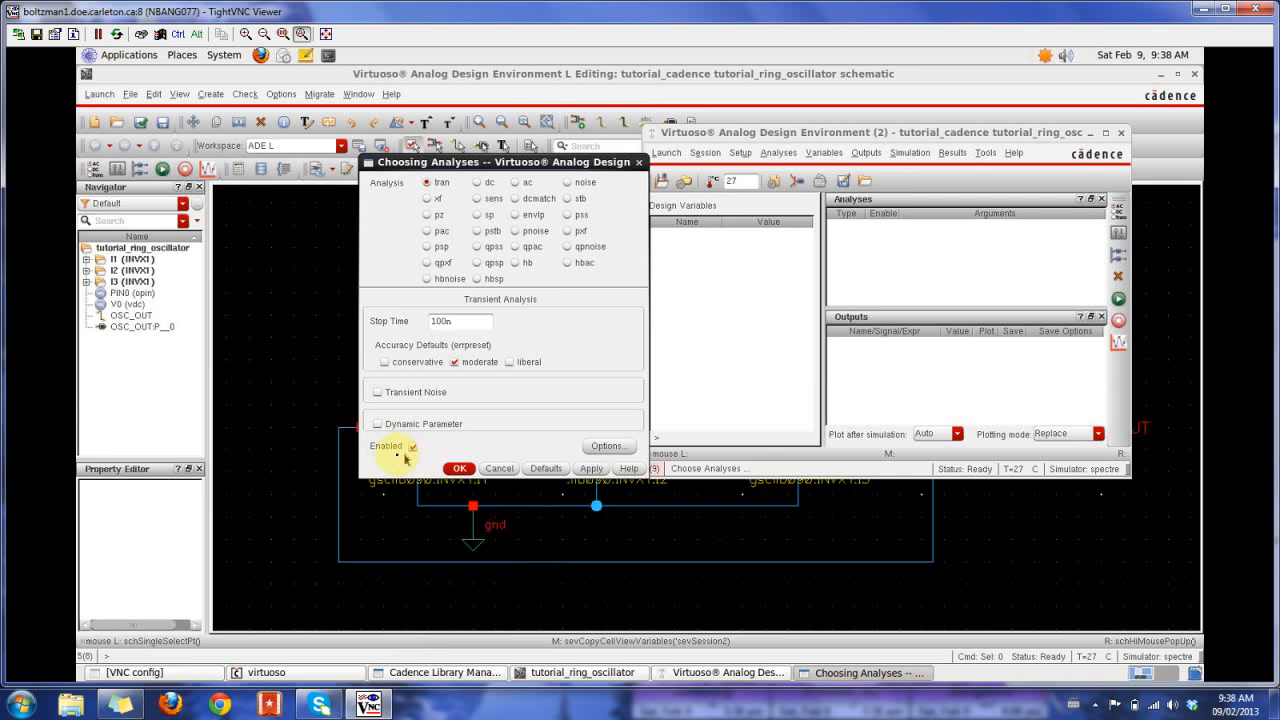
left_click(460, 468)
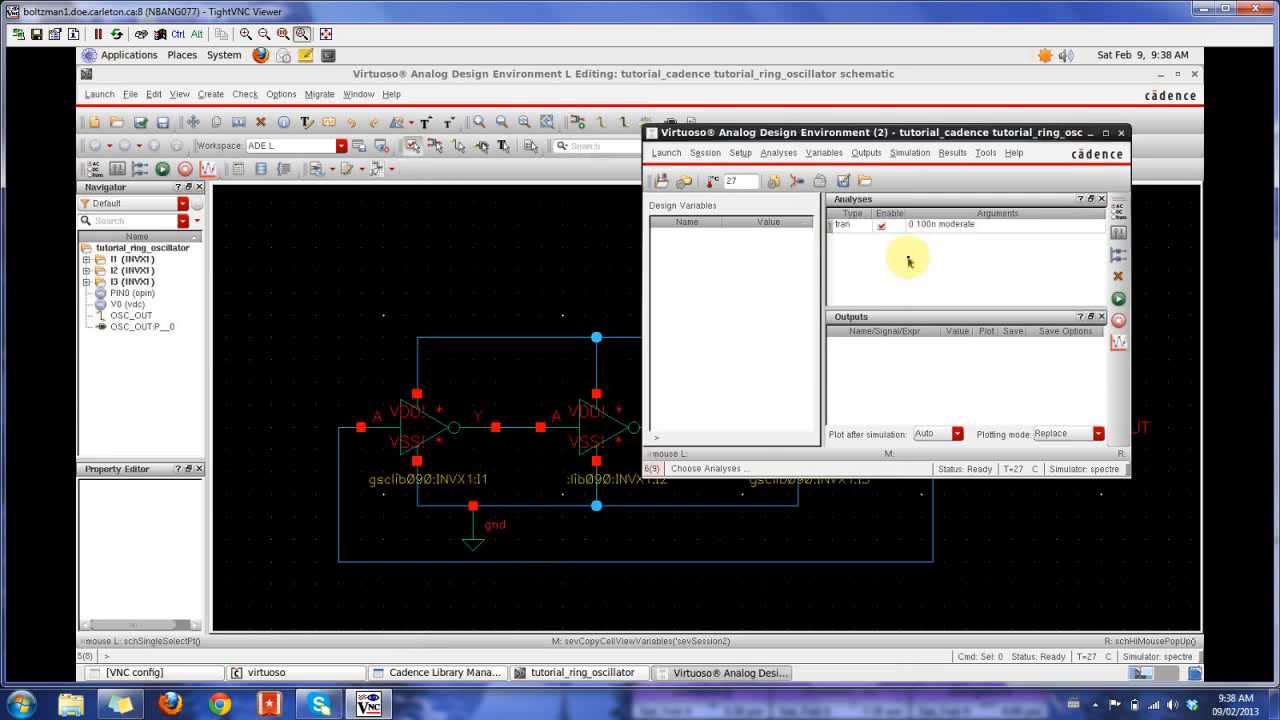
- Check and save the ring oscillator schematic, and review the schematic check messages in the Virtuoso log
left_click(405, 74)
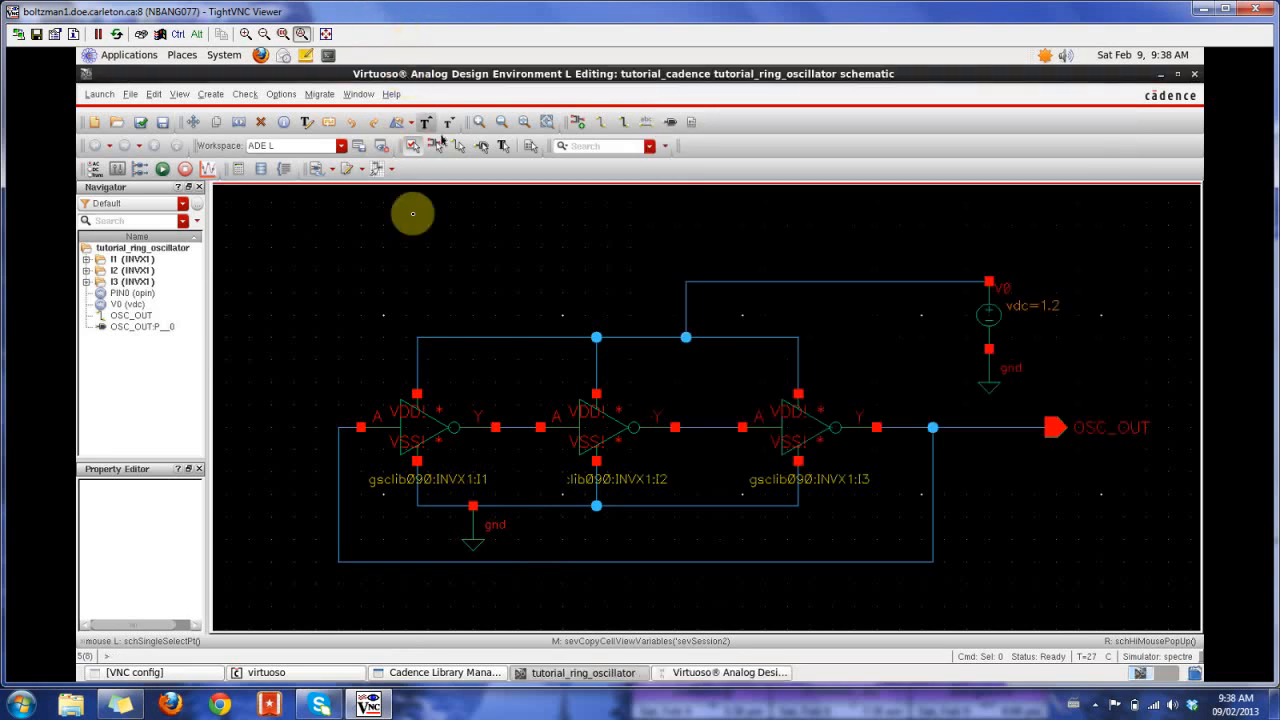
left_click(143, 121)
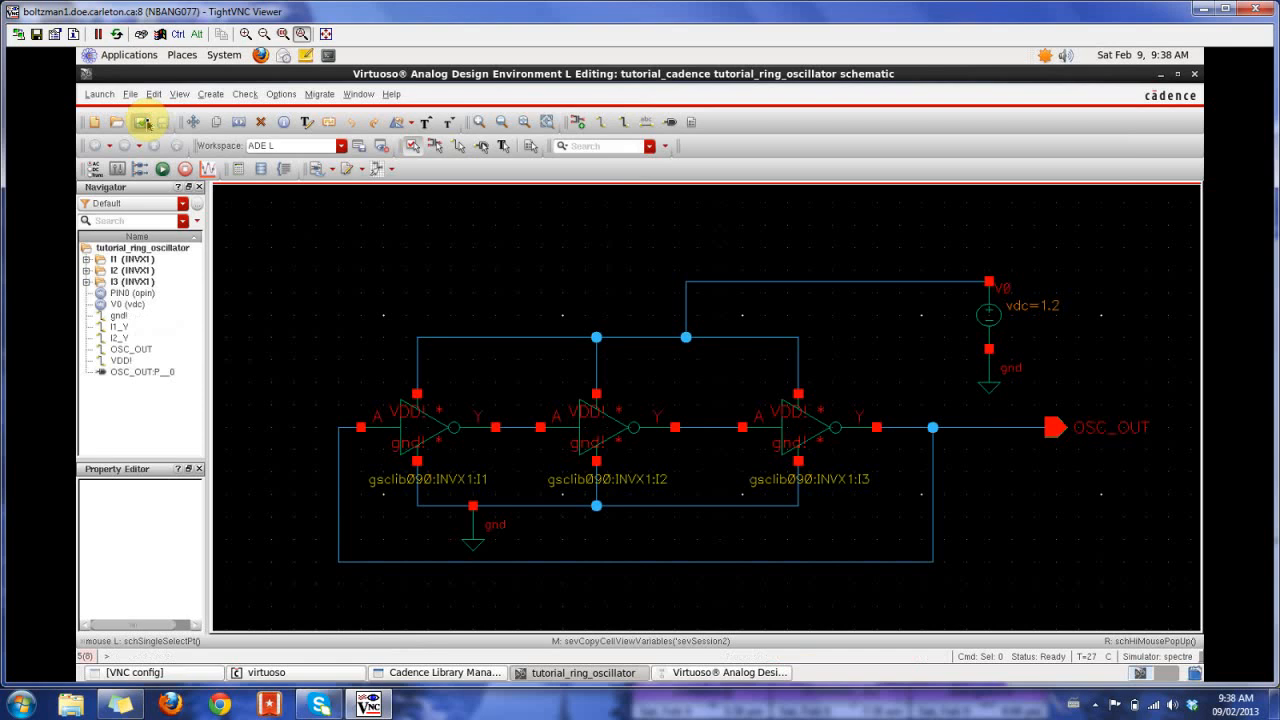
left_click(268, 672)
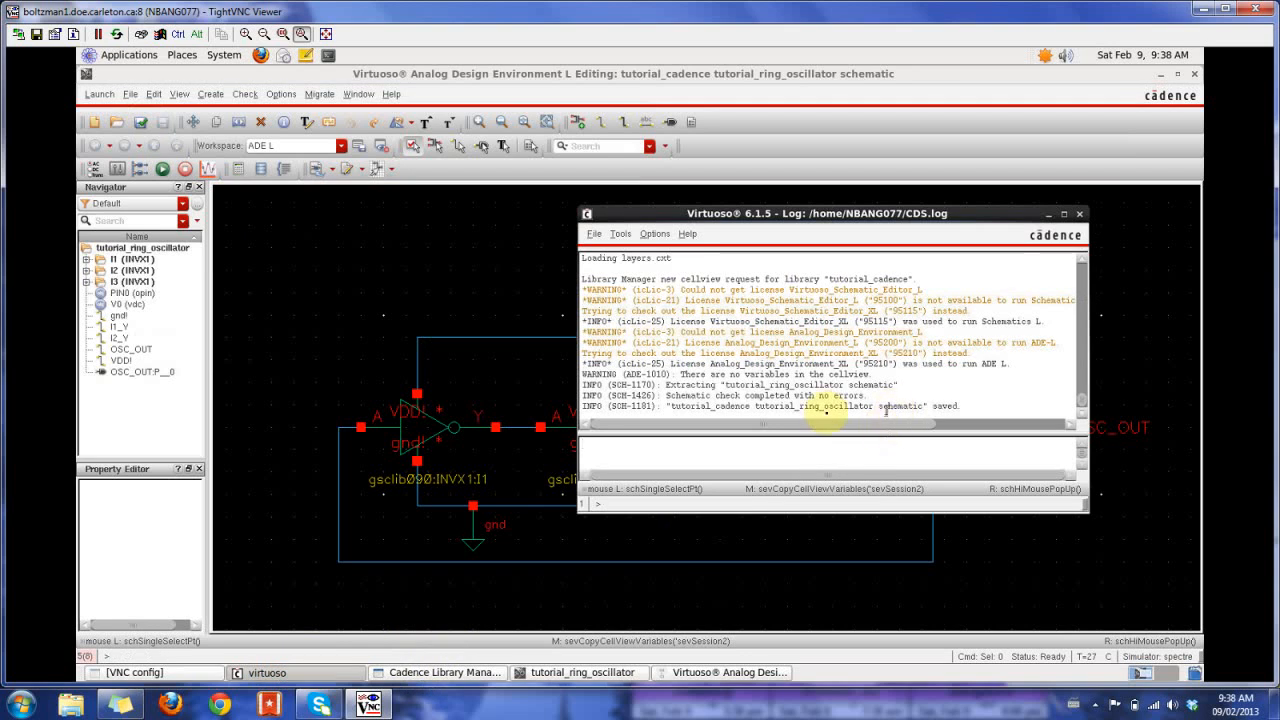
left_click_drag(664, 395, 945, 395)
left_click(955, 396)
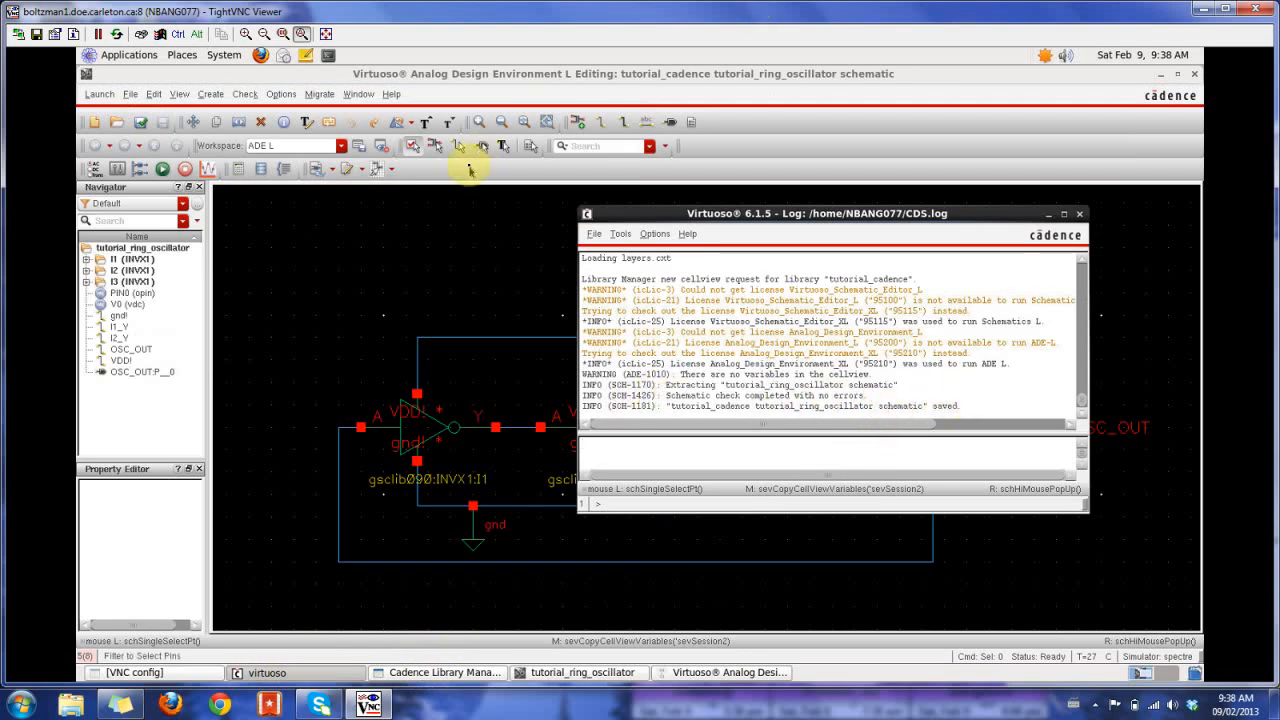
- Add the OSC_OUT net from the schematic to the outputs marked for plotting and saving in the ADE L setup
left_click(481, 82)
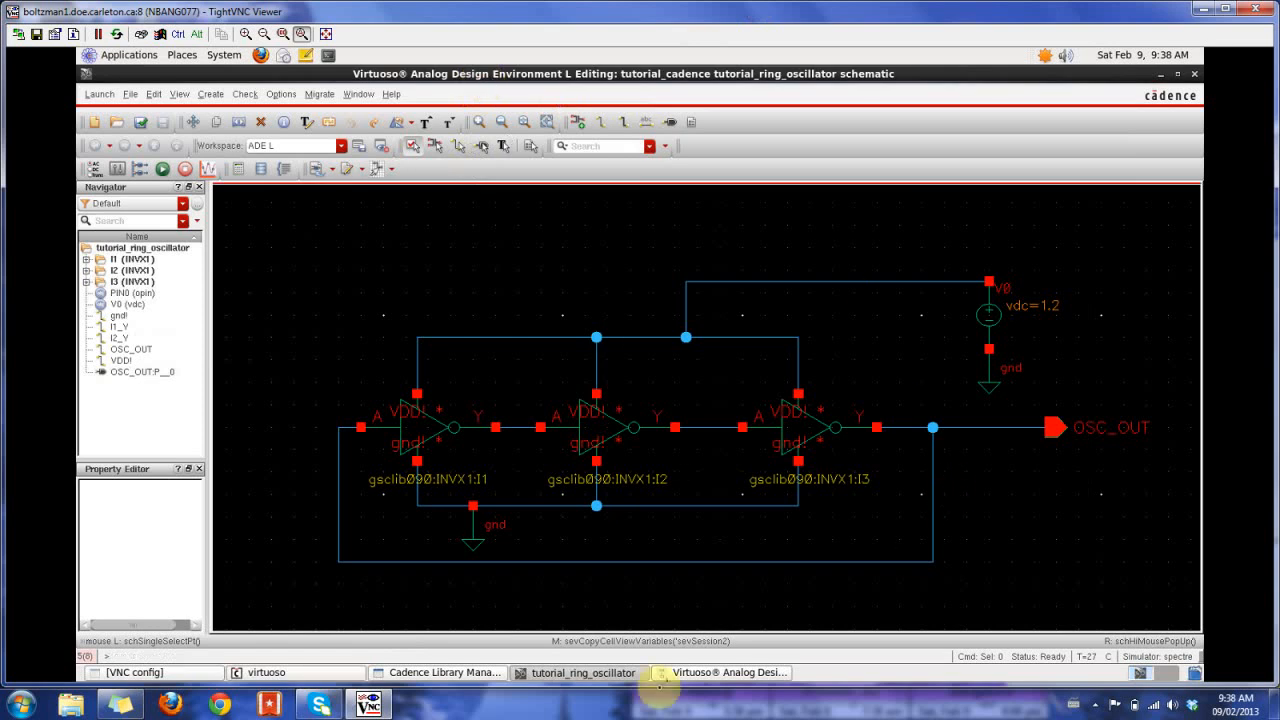
left_click(664, 677)
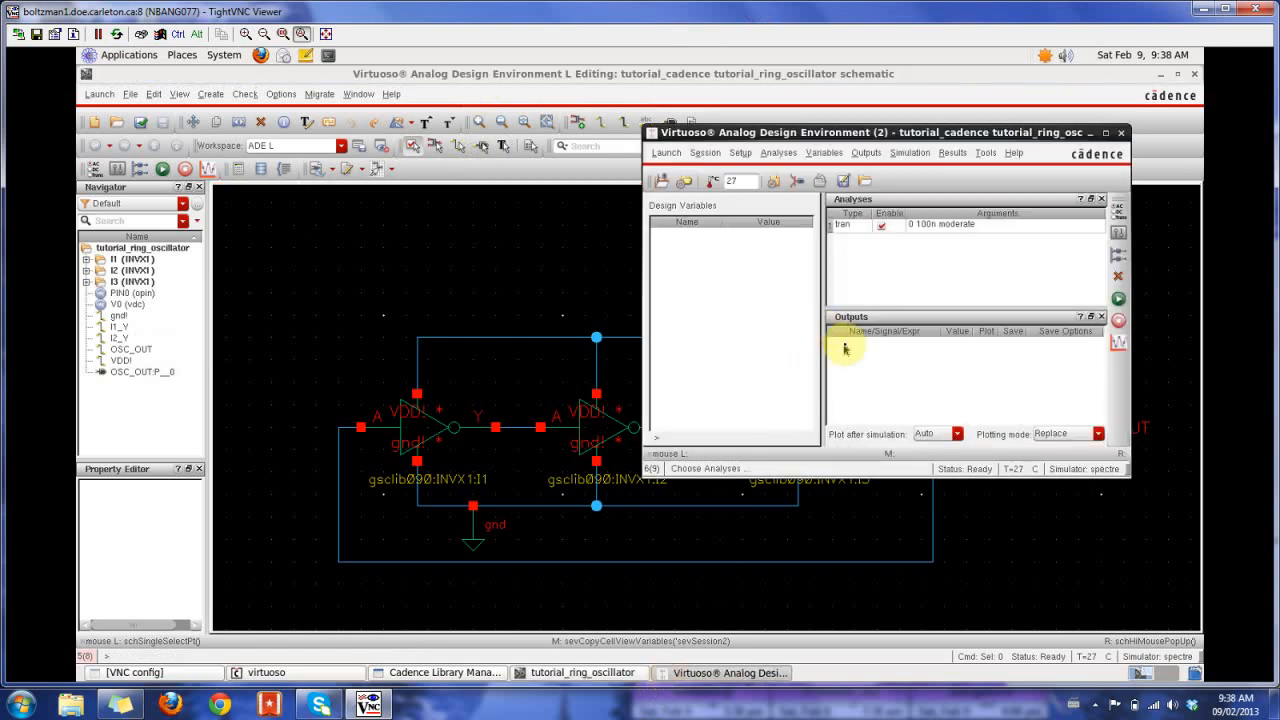
left_click(866, 152)
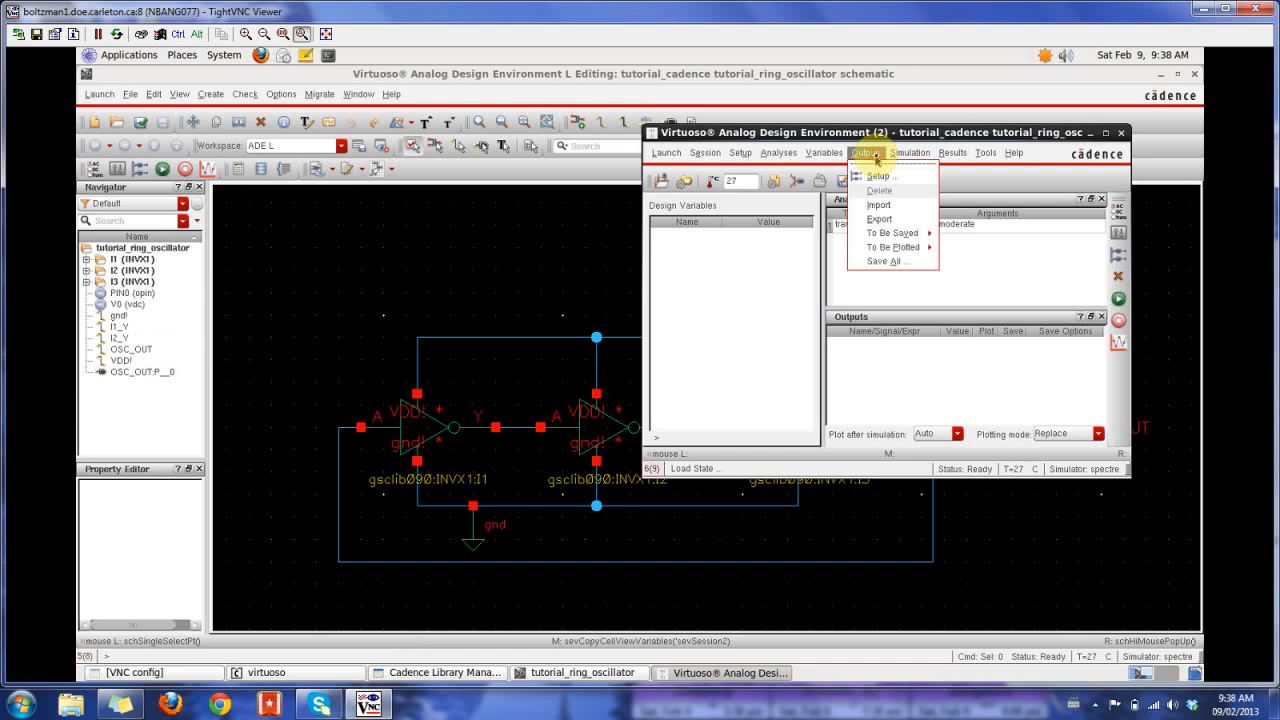
mouse_move(895, 247)
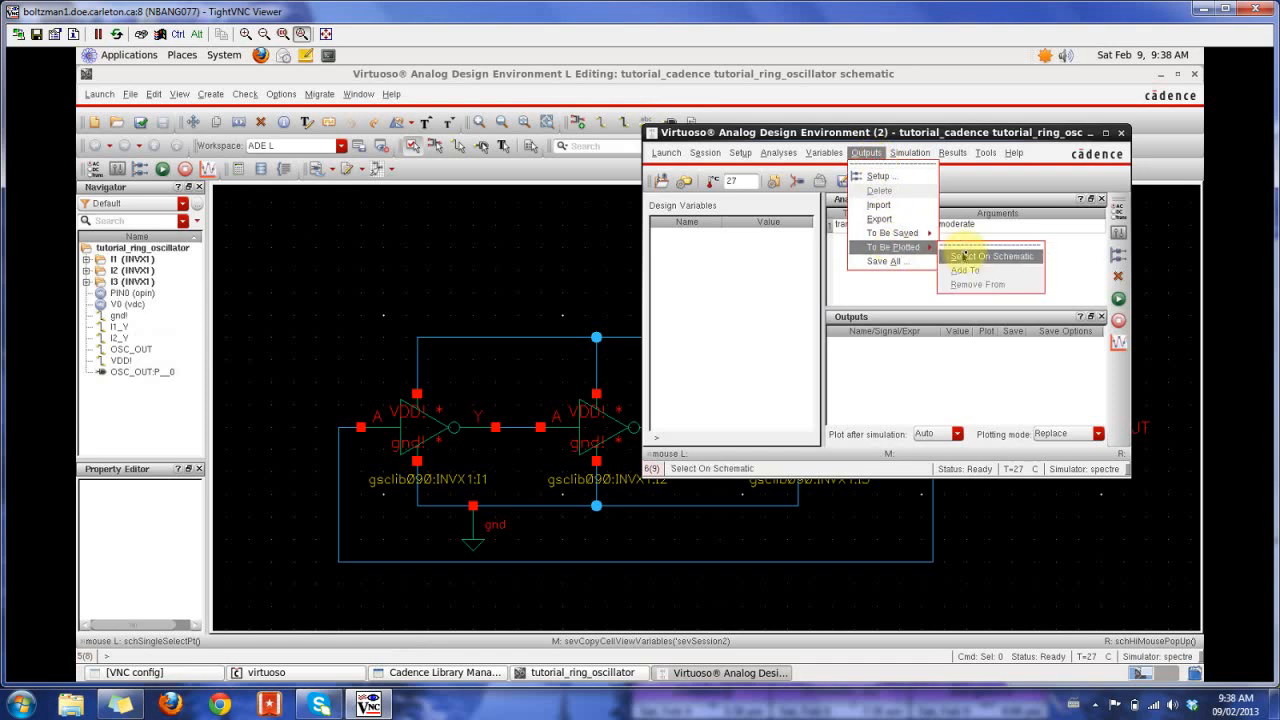
left_click(973, 257)
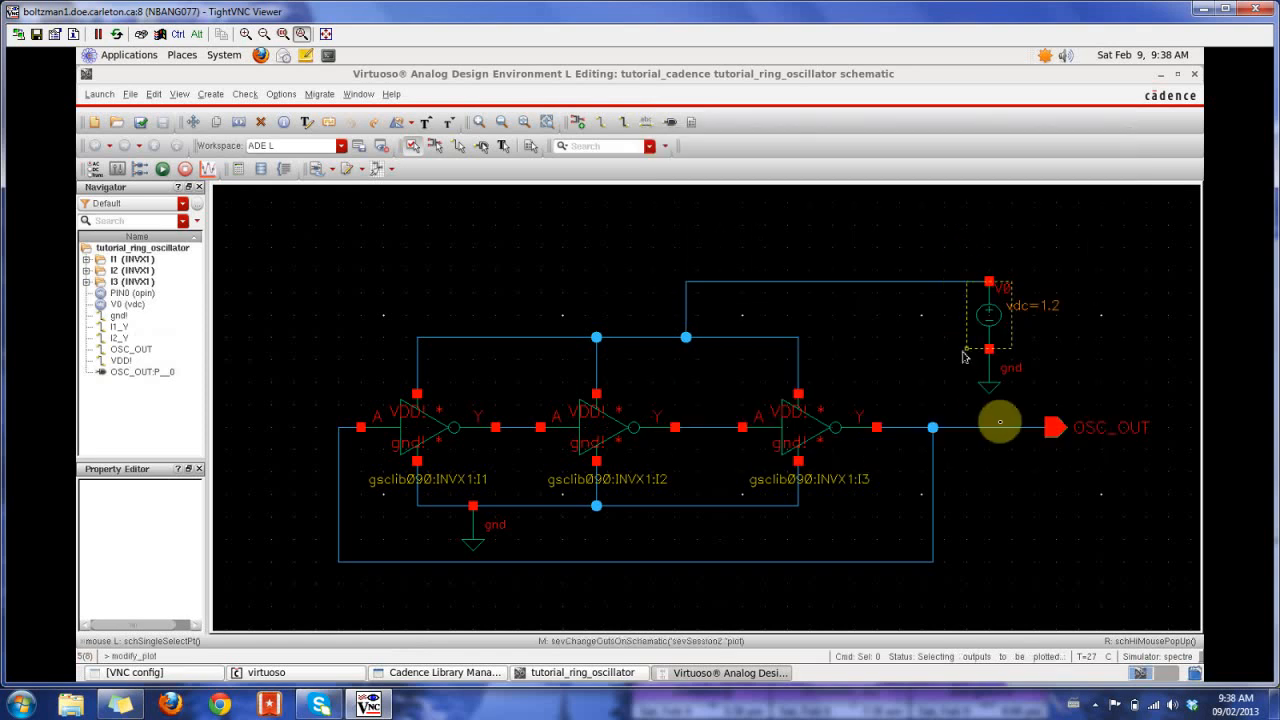
left_click(1022, 432)
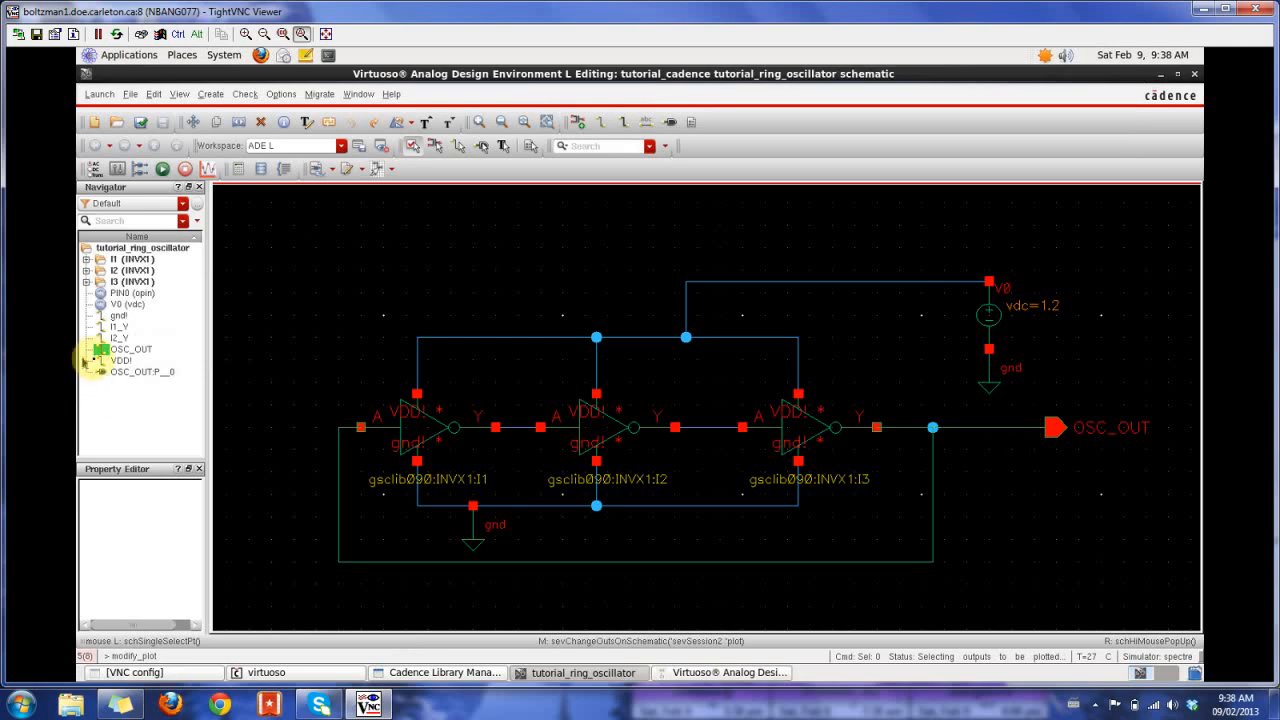
left_click(688, 672)
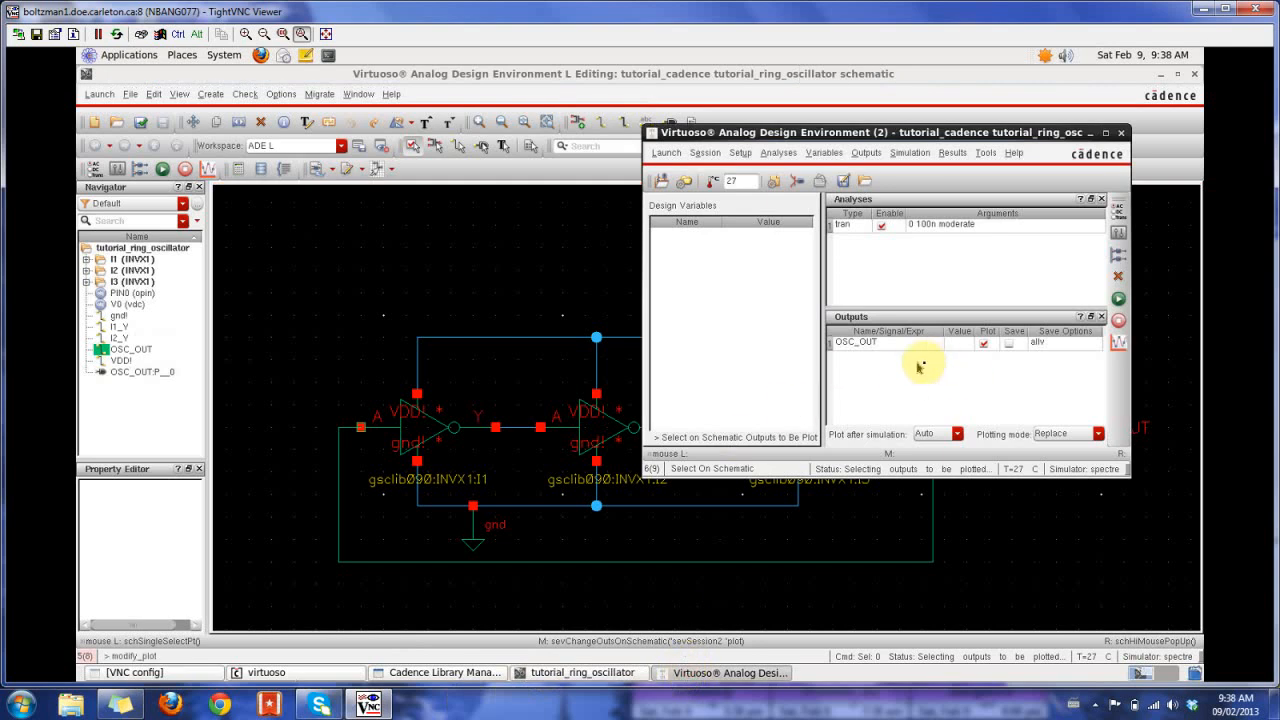
left_click(1011, 343)
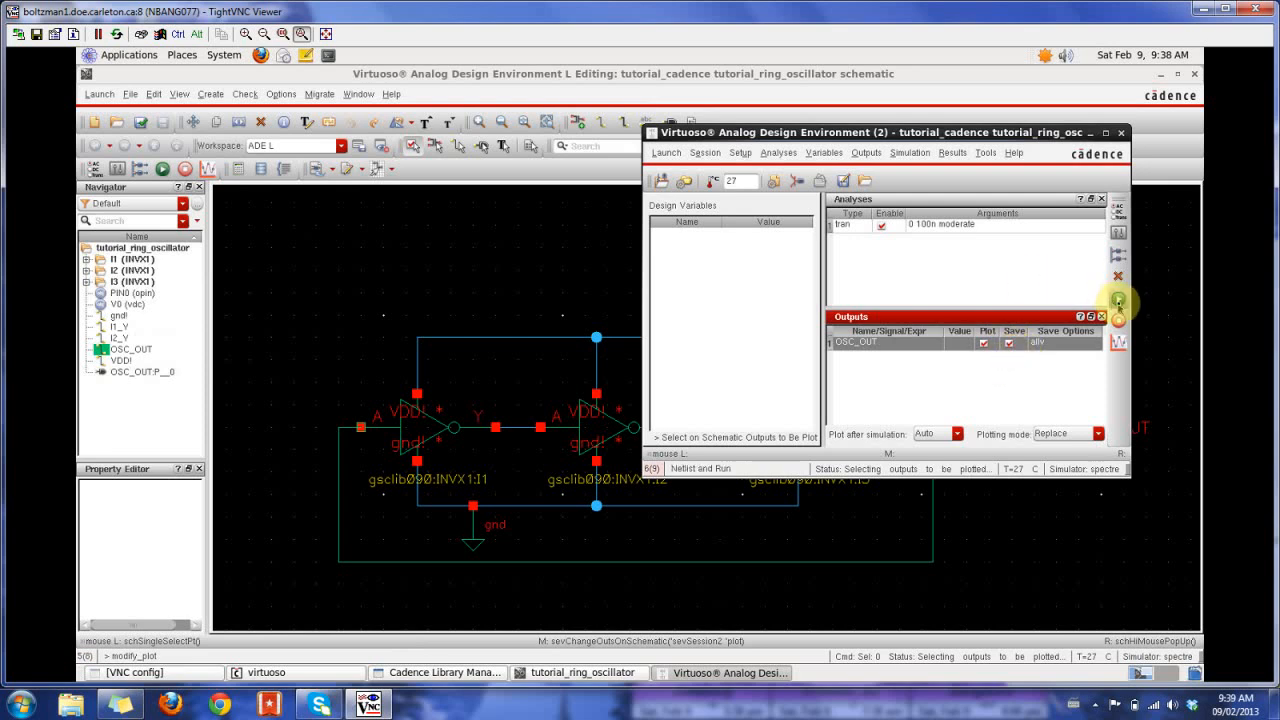
- Netlist and run the transient simulation, and review the spectre output log and the OSC_OUT waveform
left_click(1118, 300)
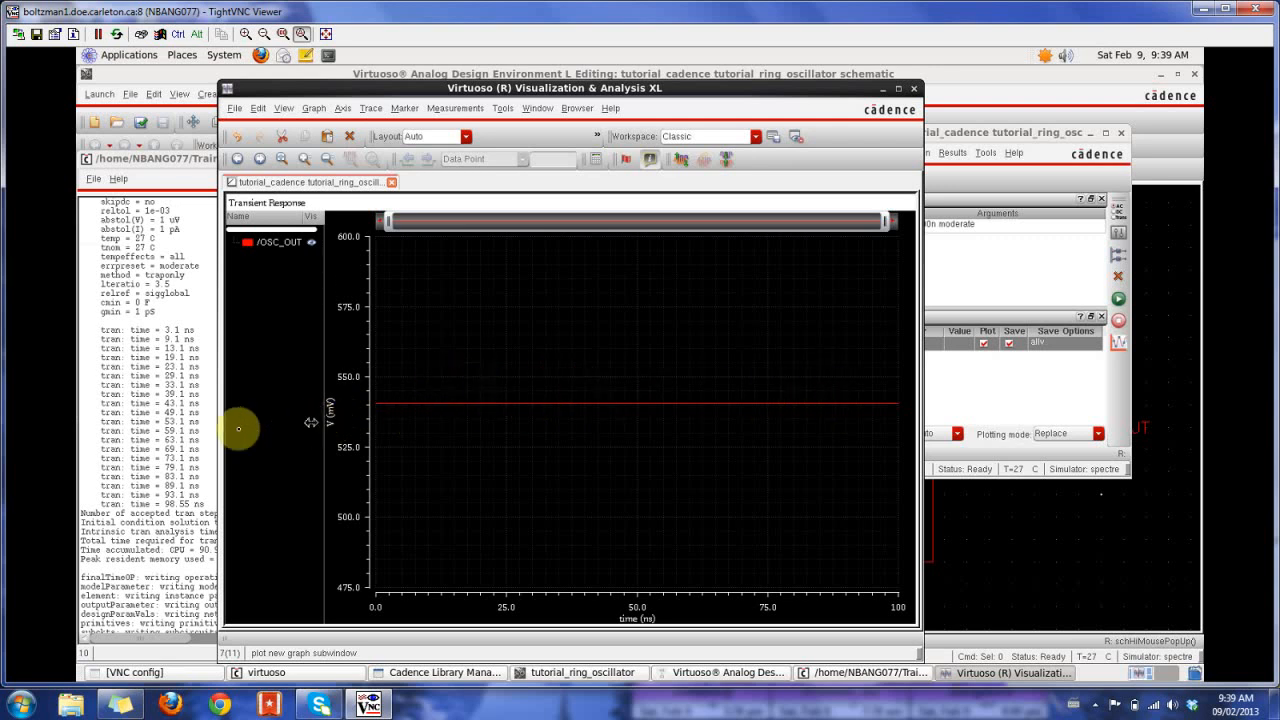
left_click(138, 348)
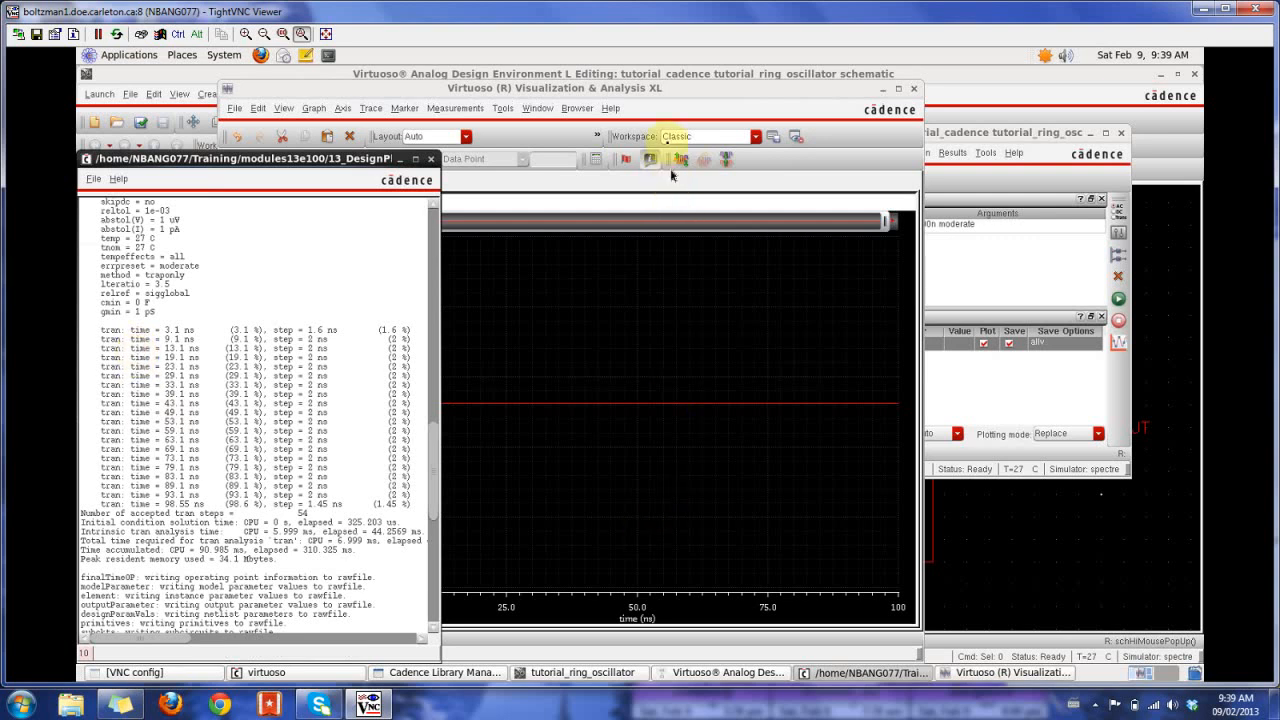
left_click(662, 95)
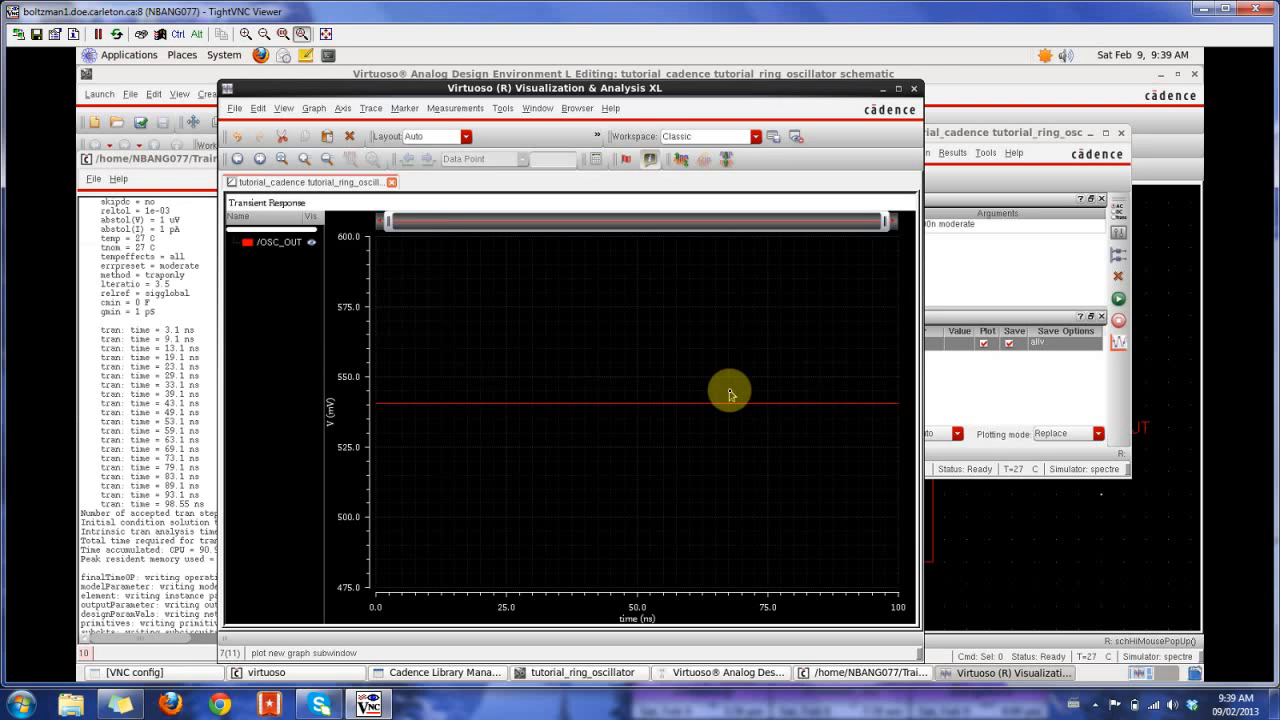
- Try to set a convergence-aid initial condition of 0 V on the OSC_OUT feedback net
left_click(1012, 566)
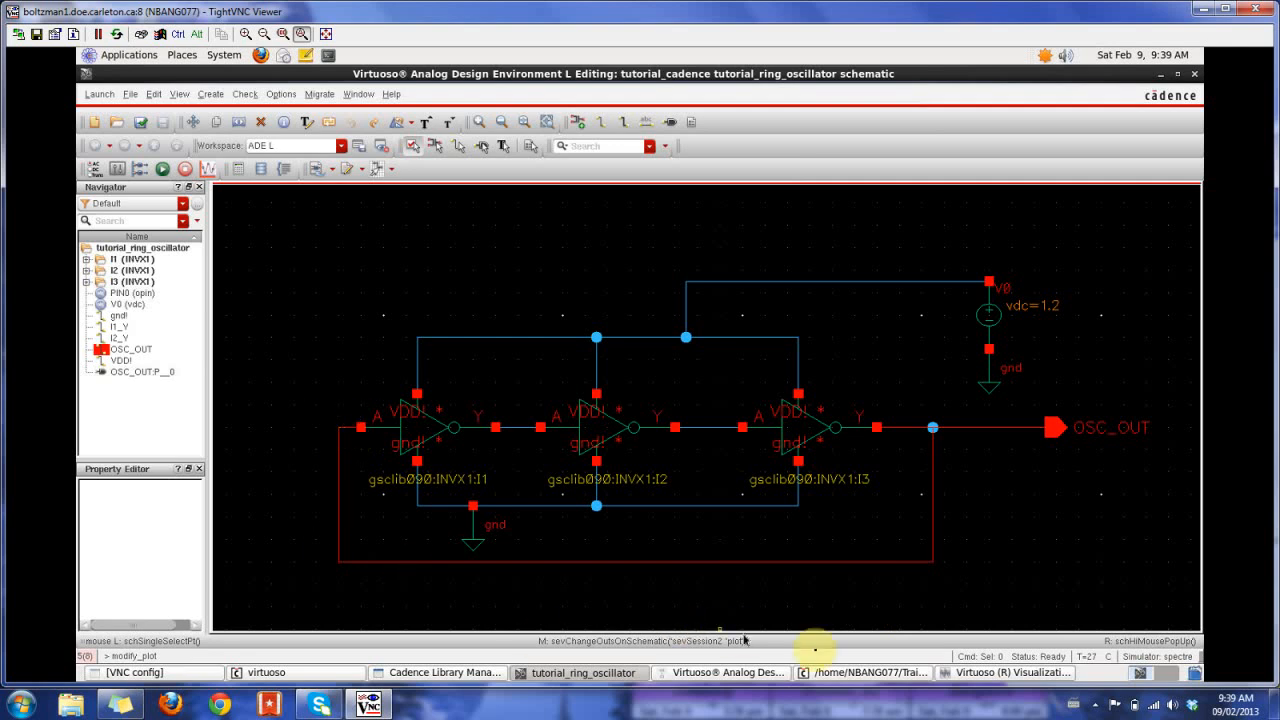
left_click(718, 672)
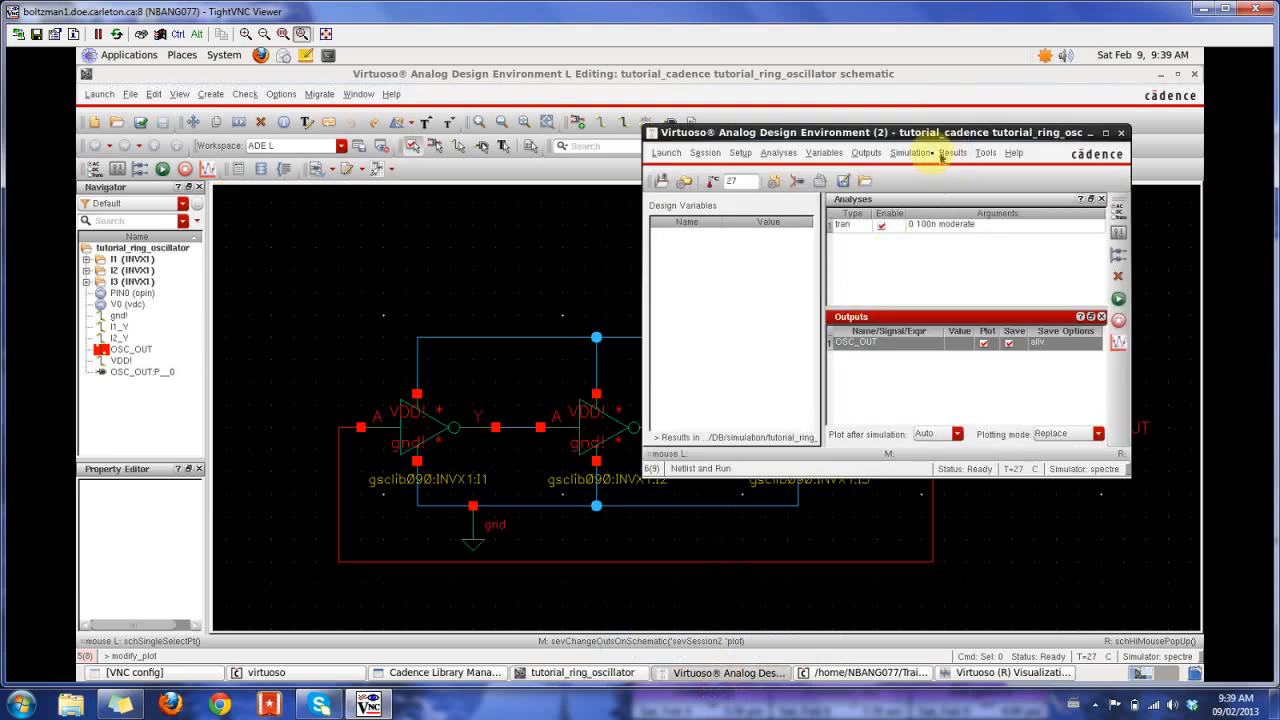
left_click(910, 152)
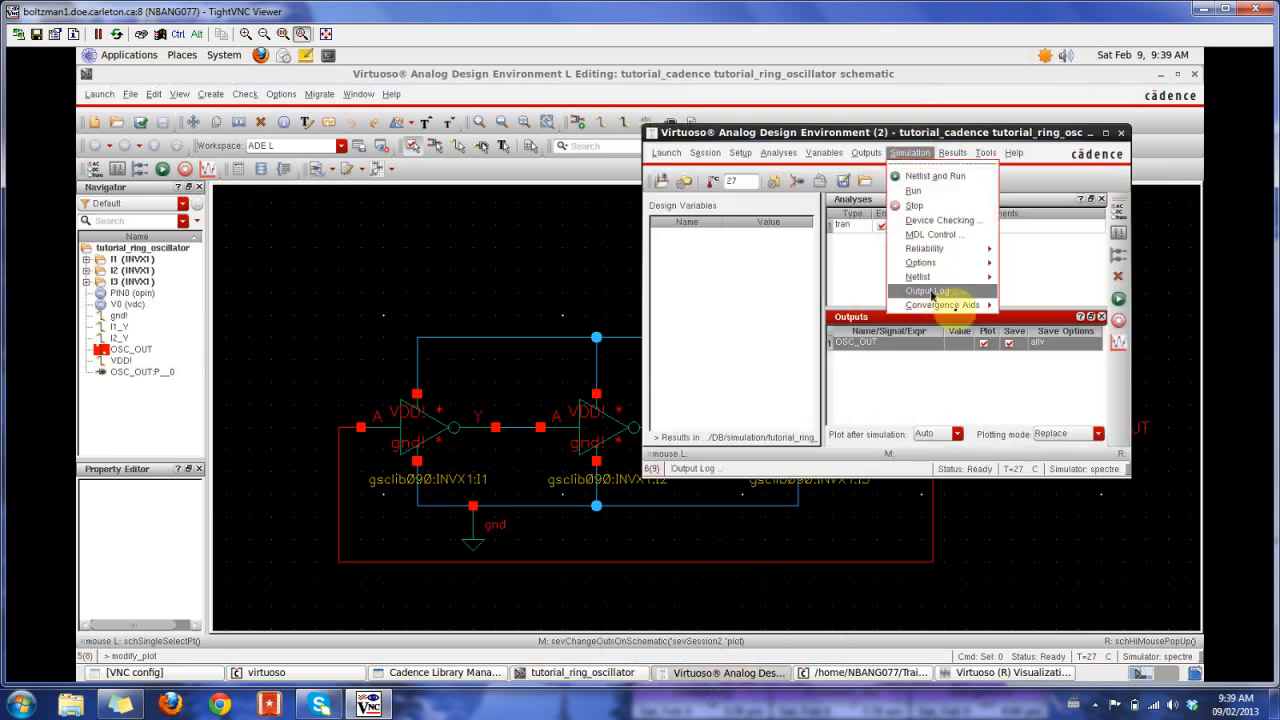
mouse_move(970, 308)
left_click(1055, 329)
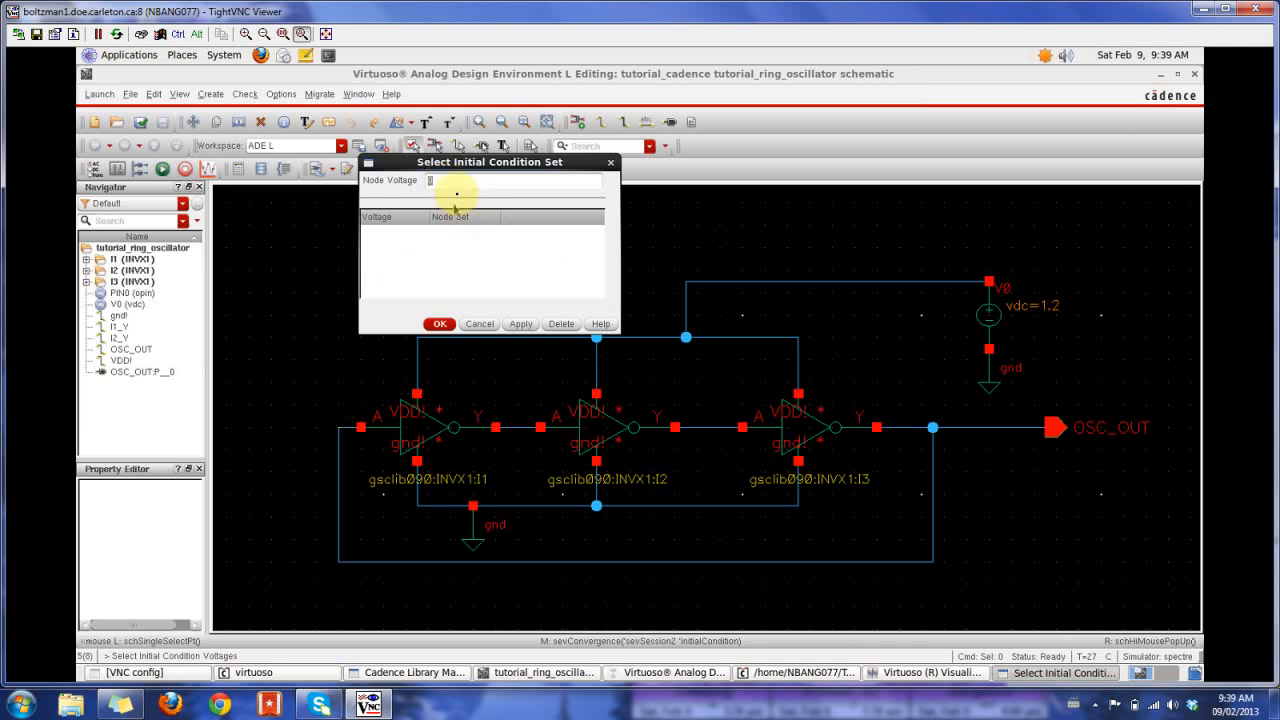
left_click(344, 430)
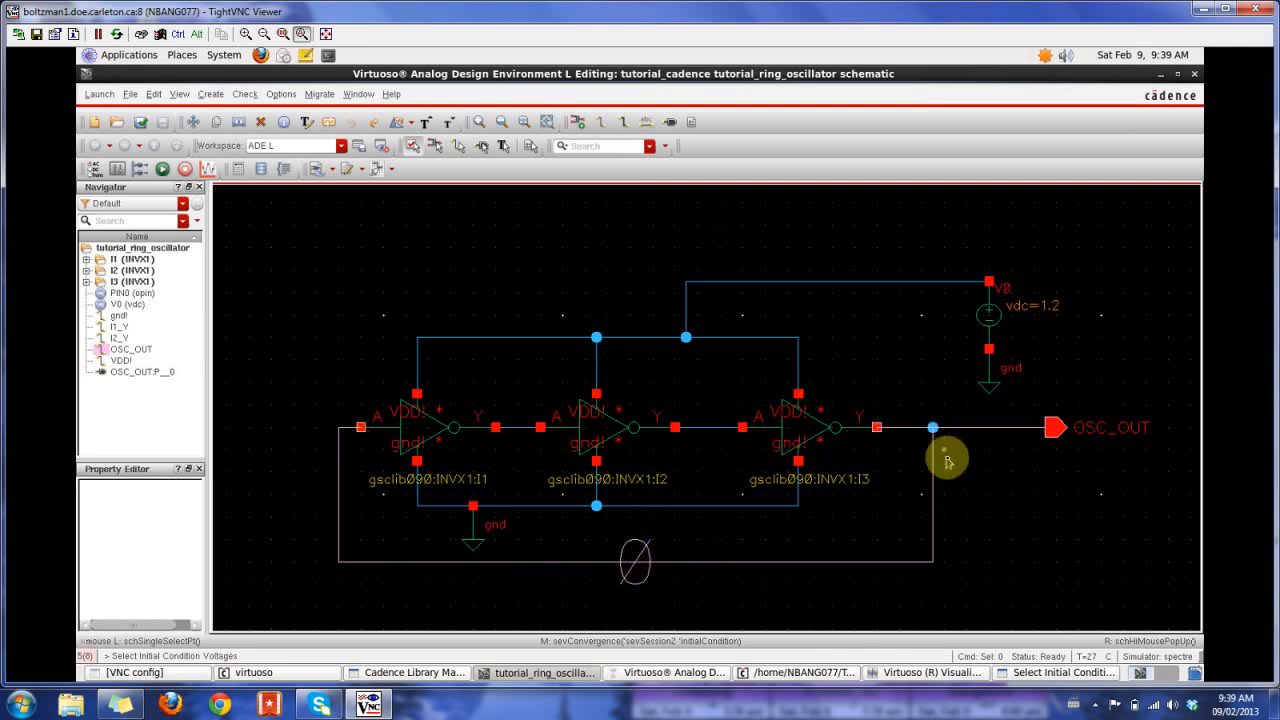
left_click(1060, 673)
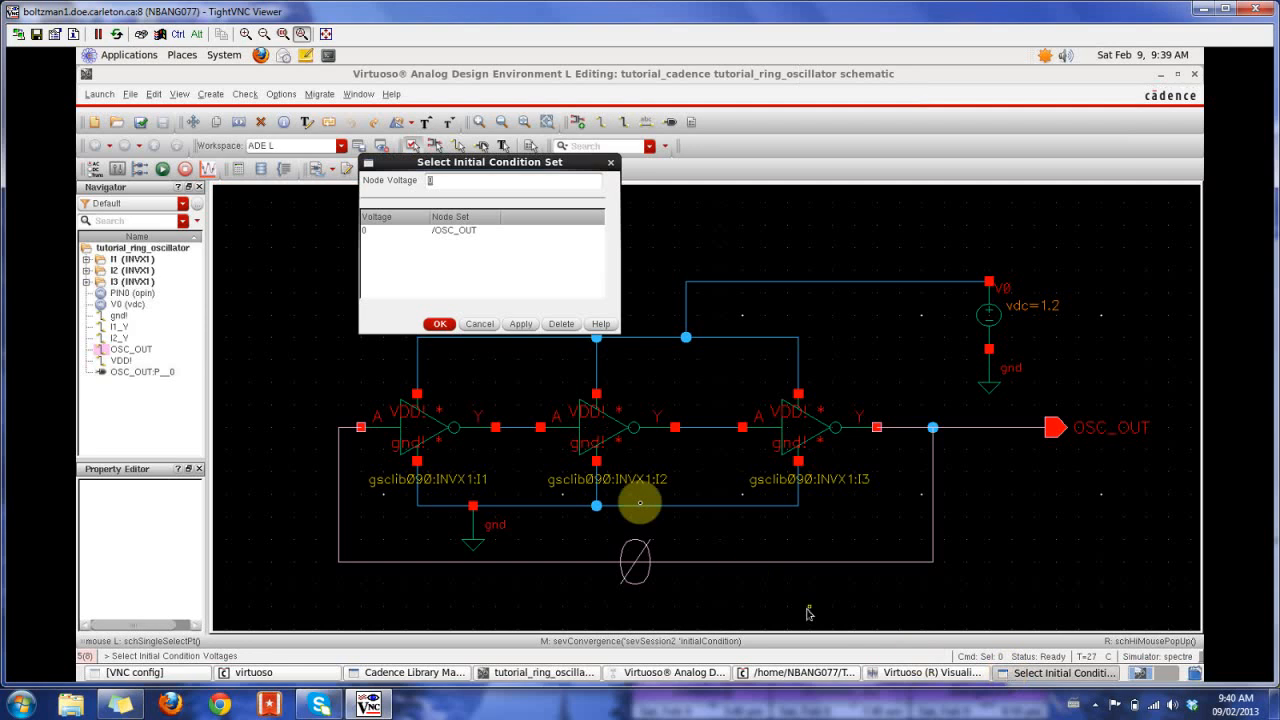
left_click(480, 324)
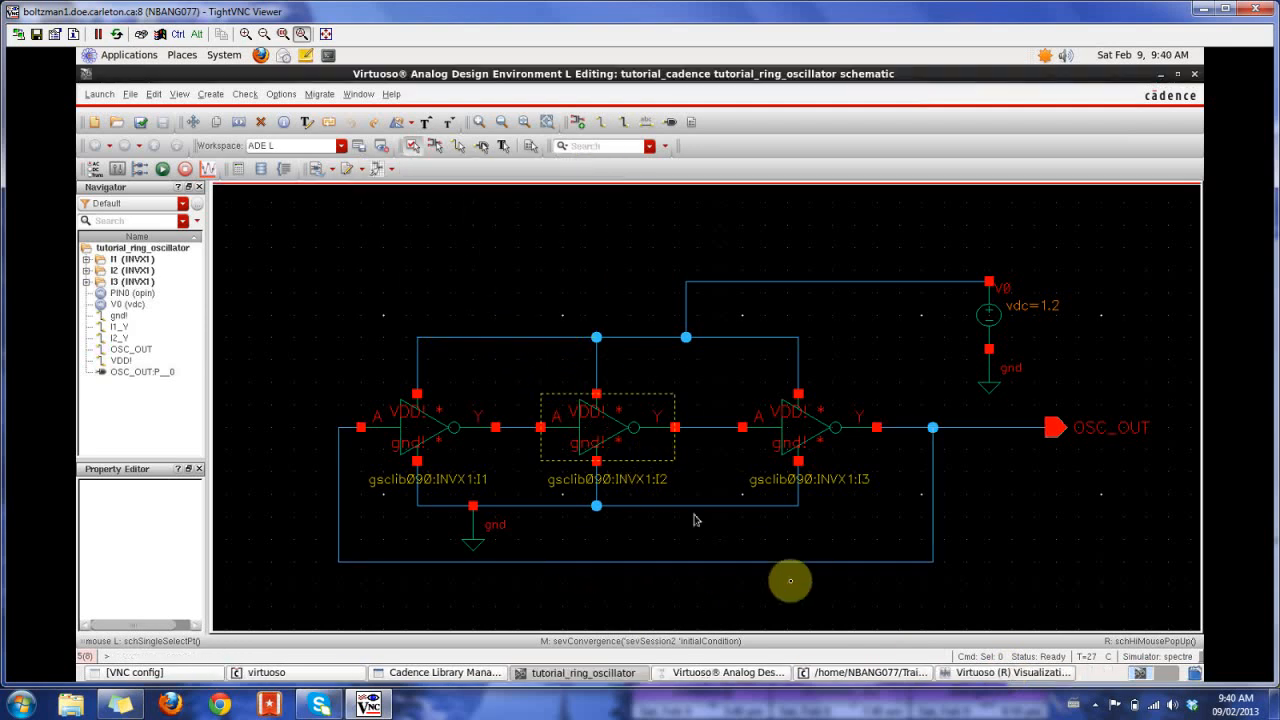
- Delete the vertical feedback wire segment before the first inverter, and choose the vpwl independent source from analogLib as a new instance
left_click(341, 480)
key("Delete")
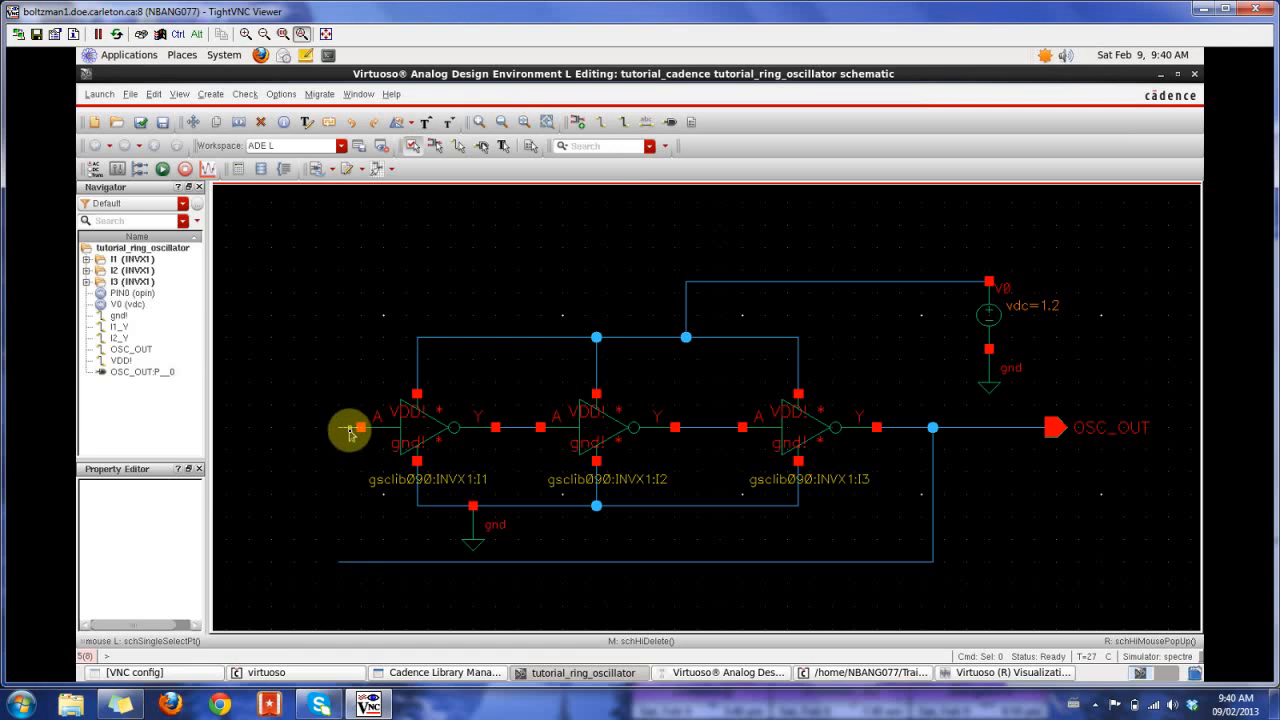
key("i")
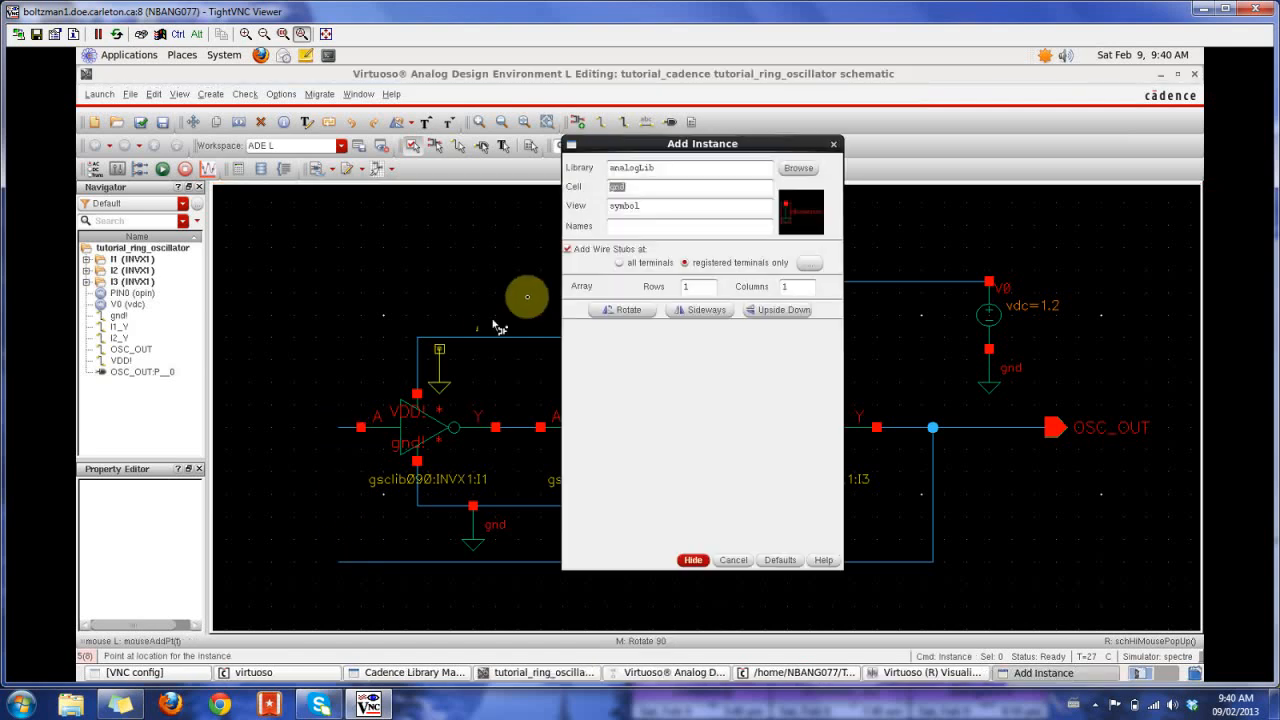
left_click(797, 170)
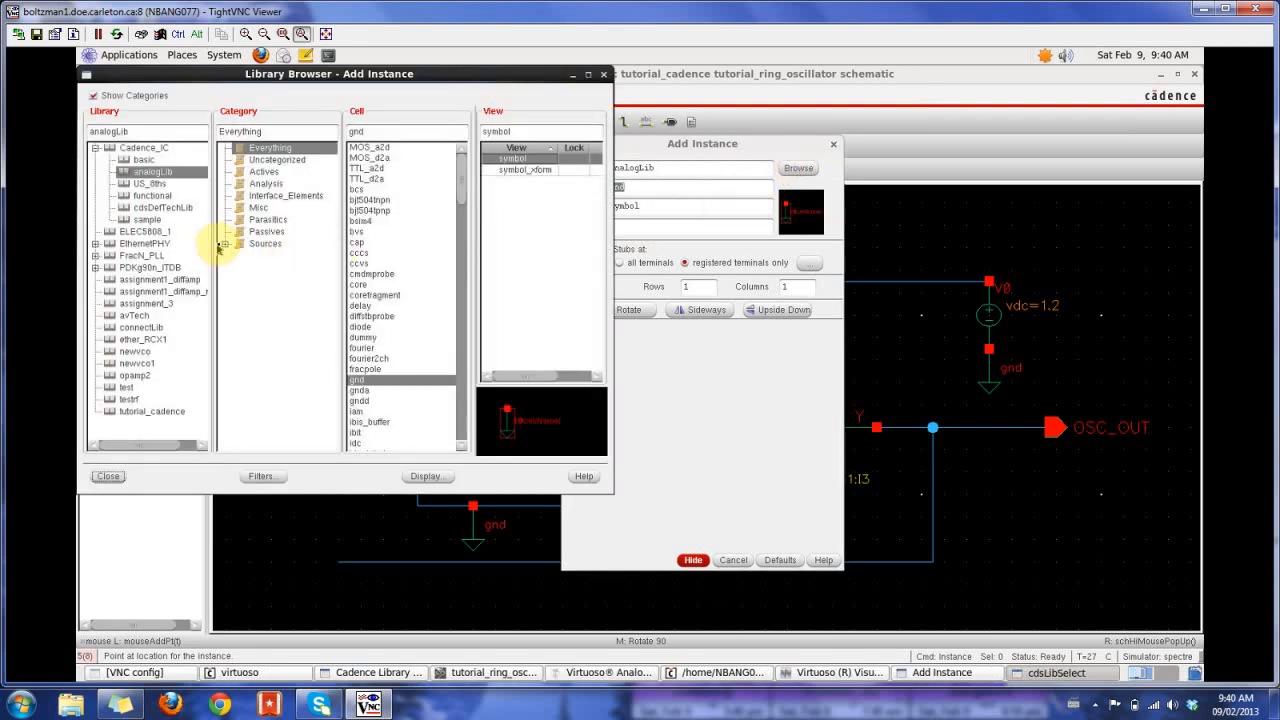
left_click(226, 245)
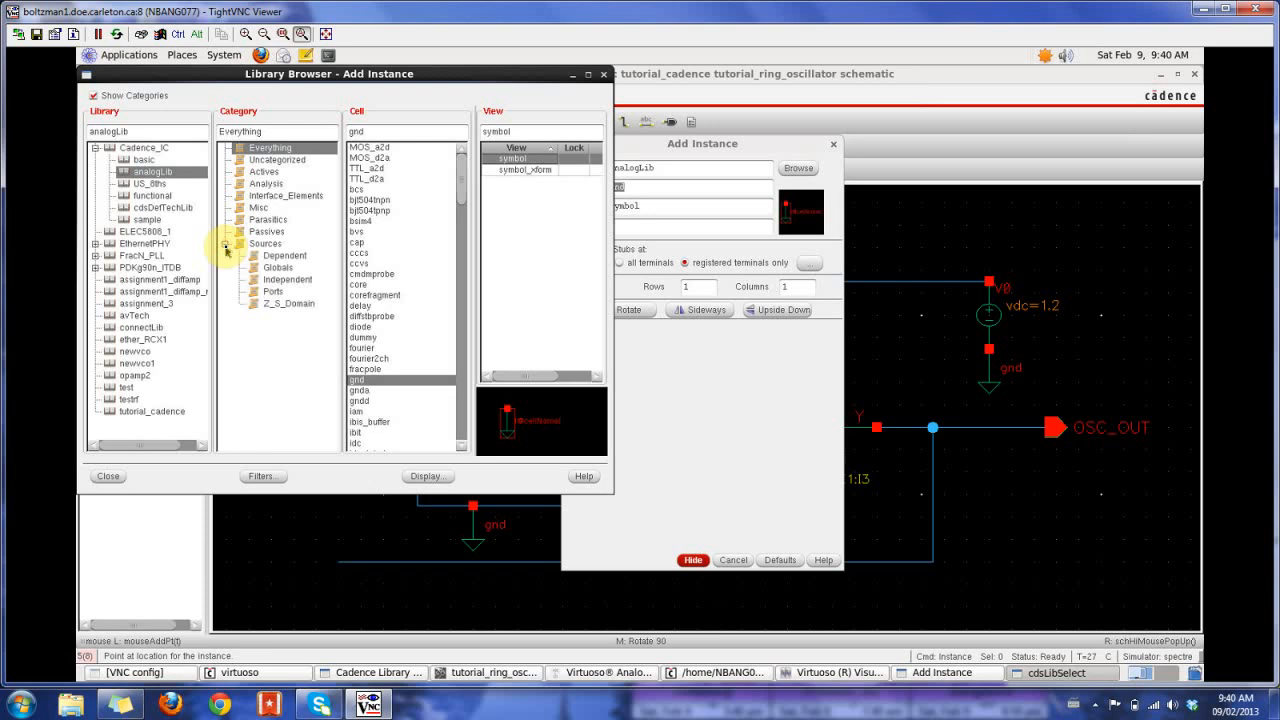
left_click(300, 280)
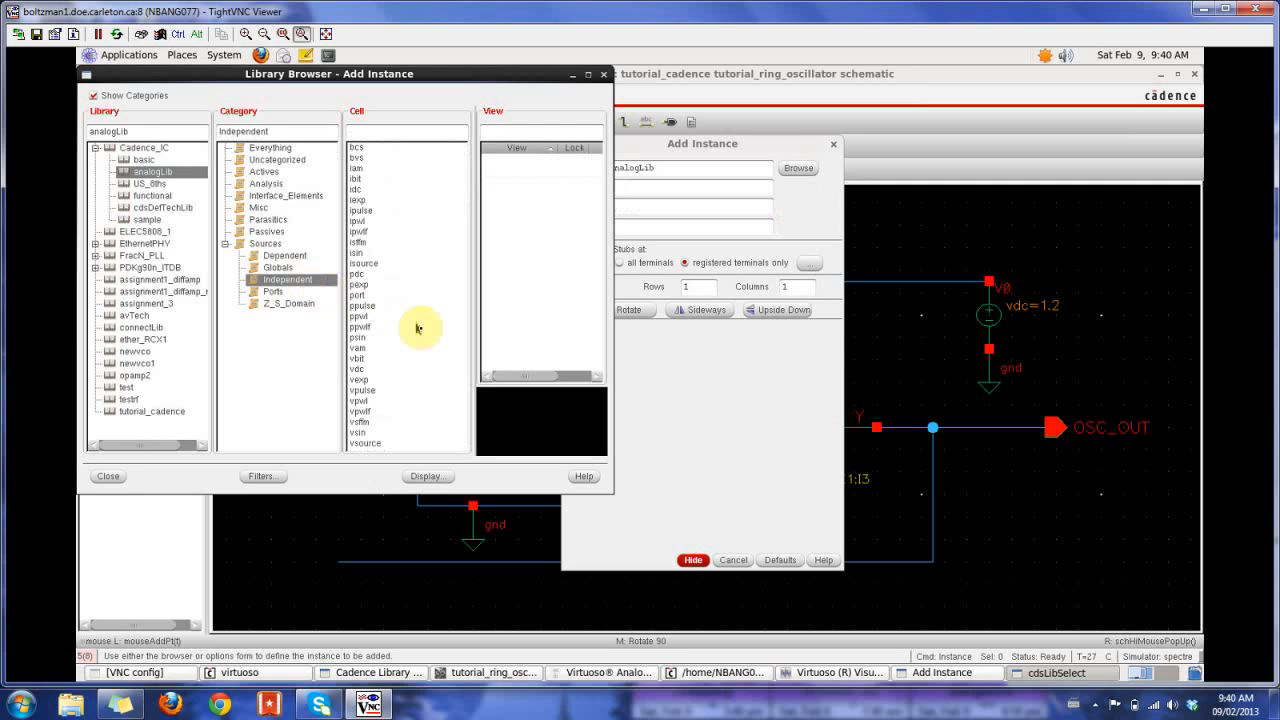
left_click(360, 401)
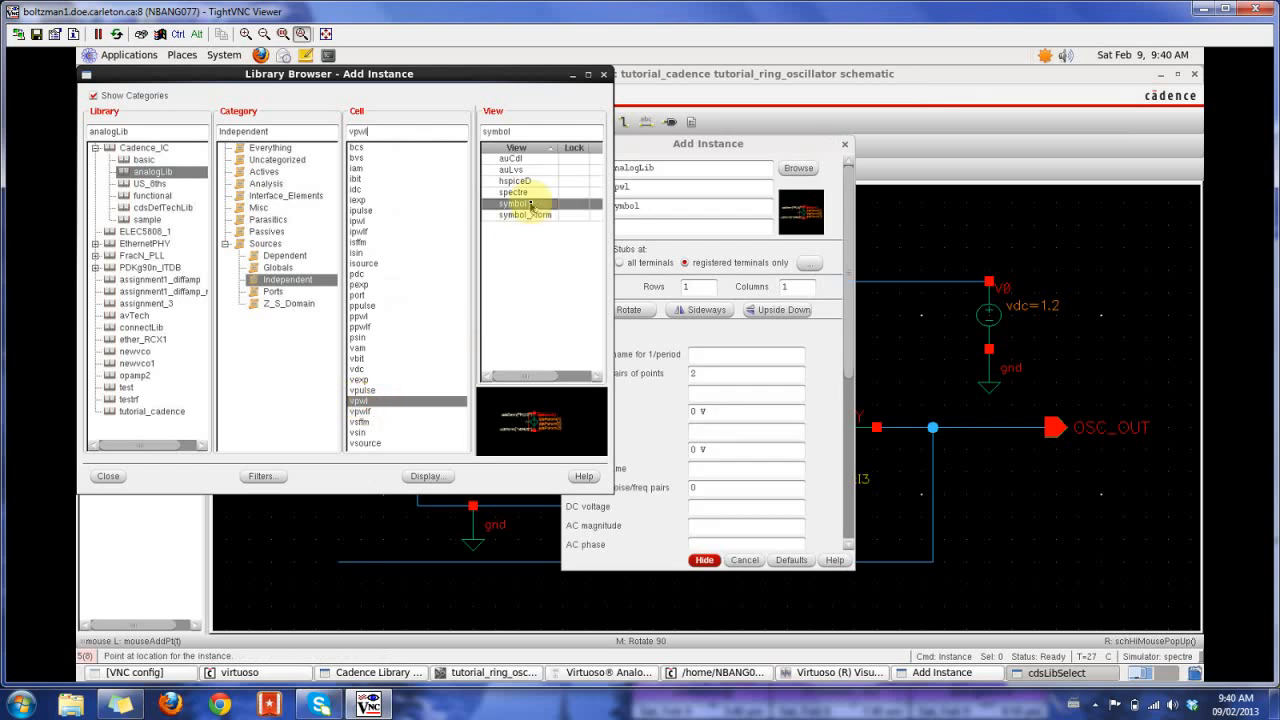
- Set the vpwl source to 5 pairs of points, with time 1 at 0, time 2 at 1n and voltage 2 at 1.2V
left_click(738, 351)
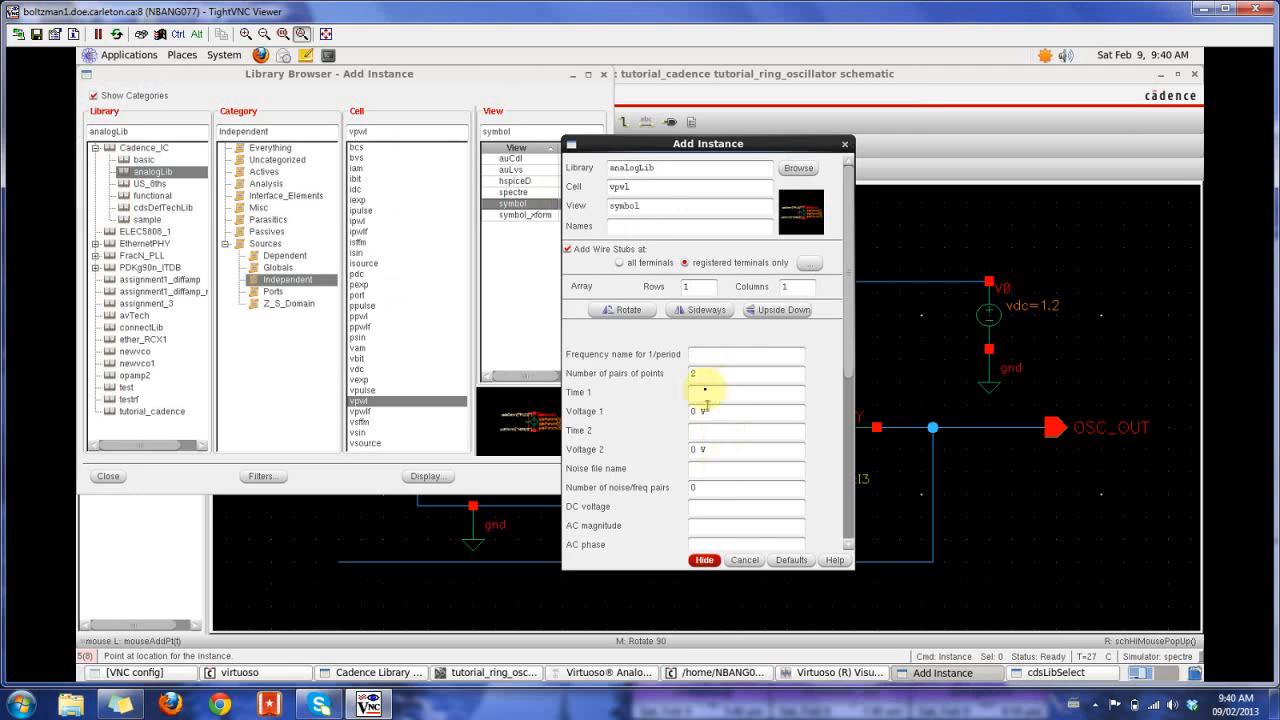
double_click(701, 376)
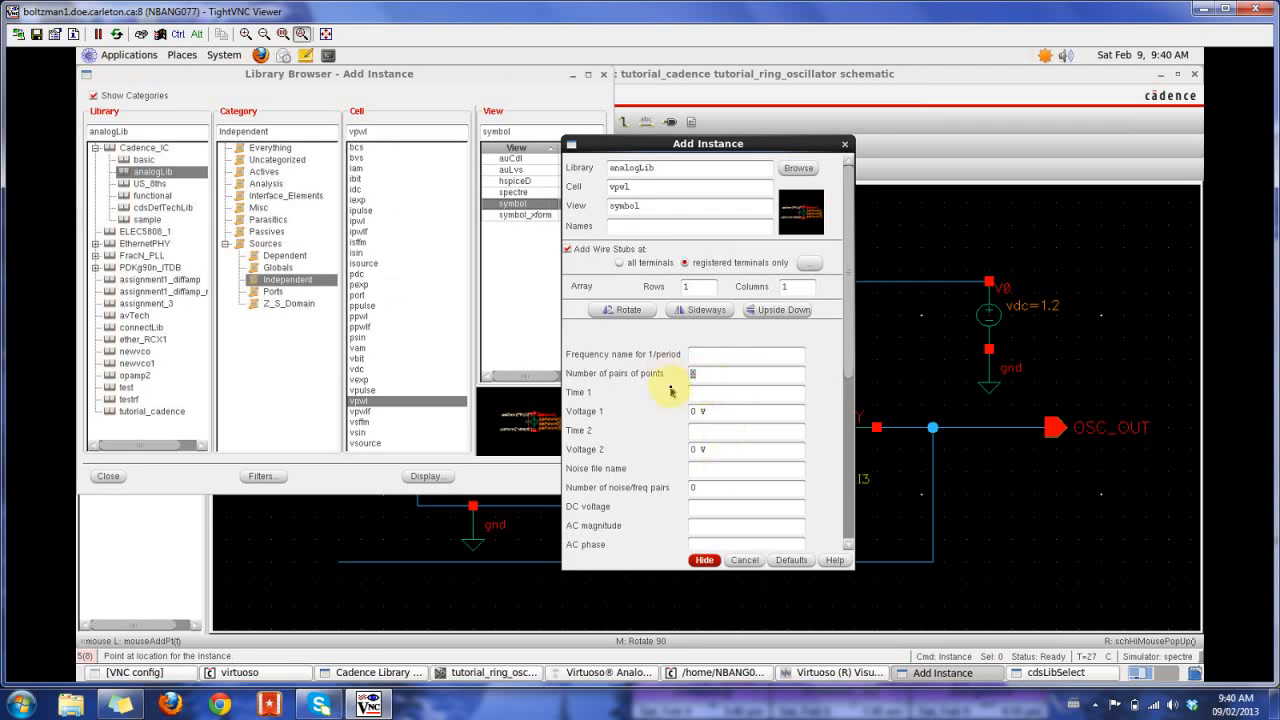
type("5")
left_click(735, 378)
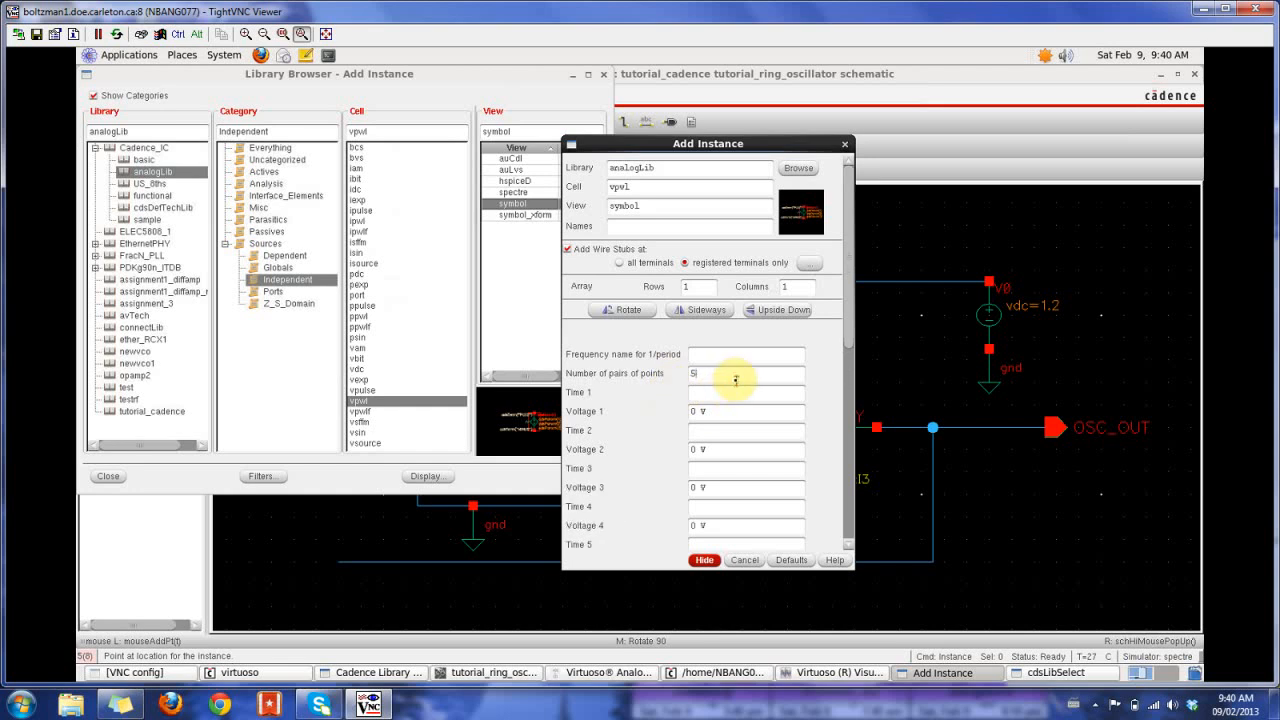
left_click(698, 390)
type("0 s")
left_click(719, 432)
type("1n")
left_click(705, 450)
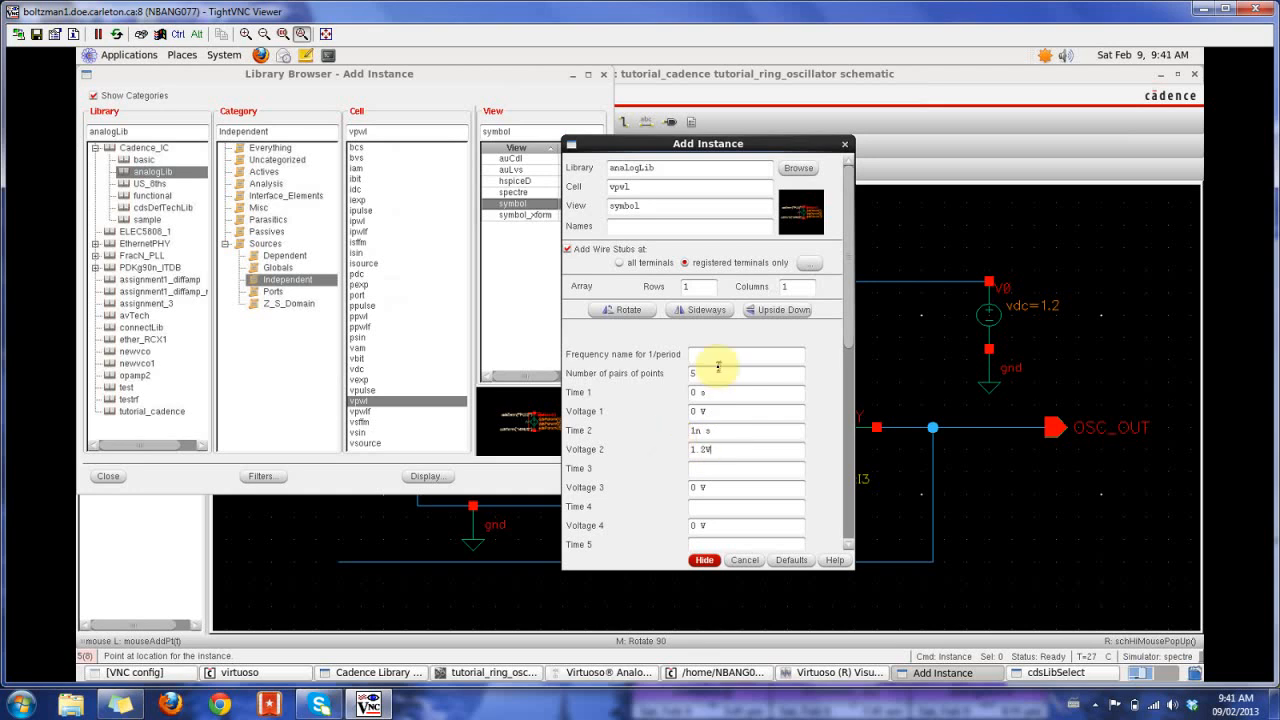
- Set the point pairs to 4, correct voltage 2 to 1.2, and set time 3 to 1.1n, voltage 3 to 1.2 and time 4 to 1.2n
left_click_drag(702, 373, 658, 375)
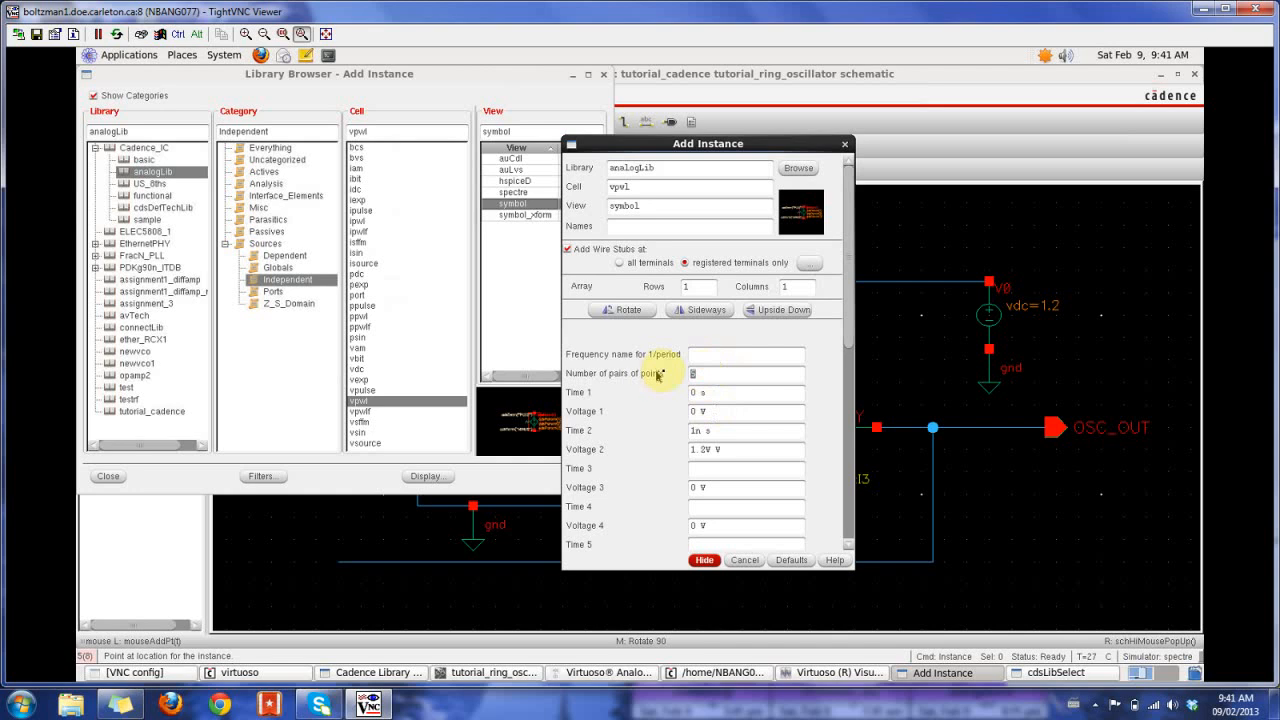
type("4")
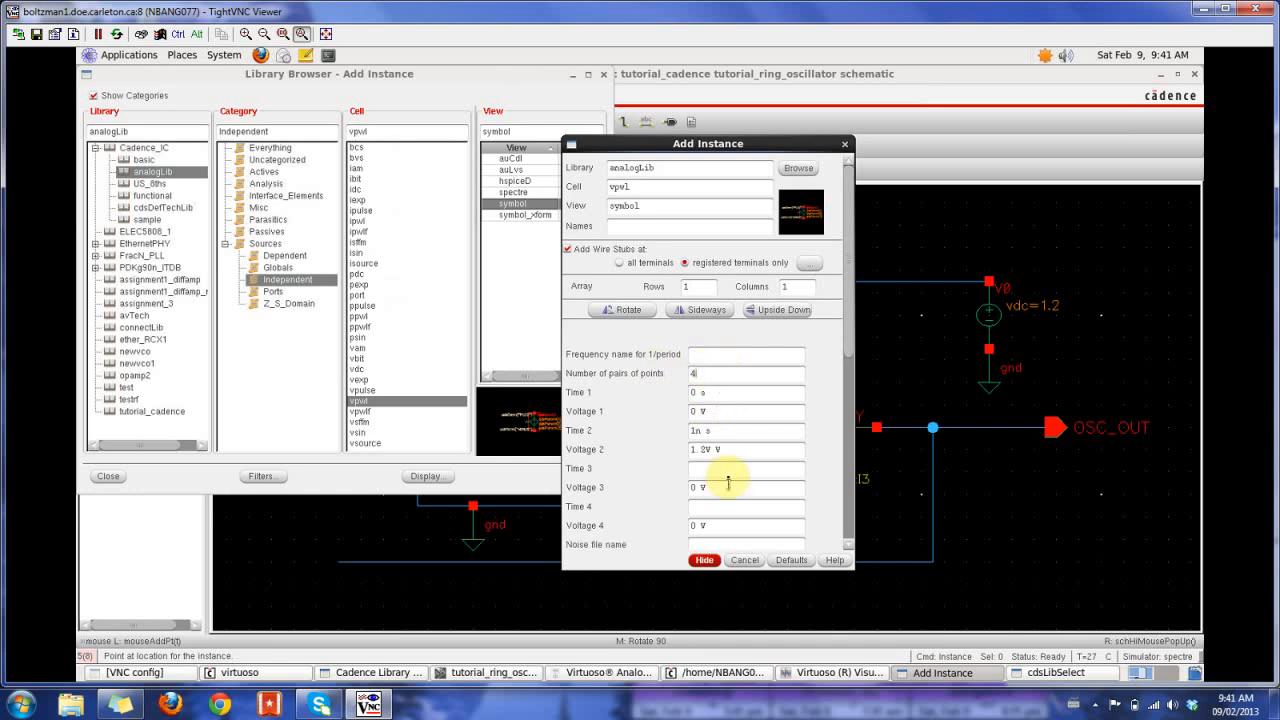
left_click(705, 449)
key("BackSpace")
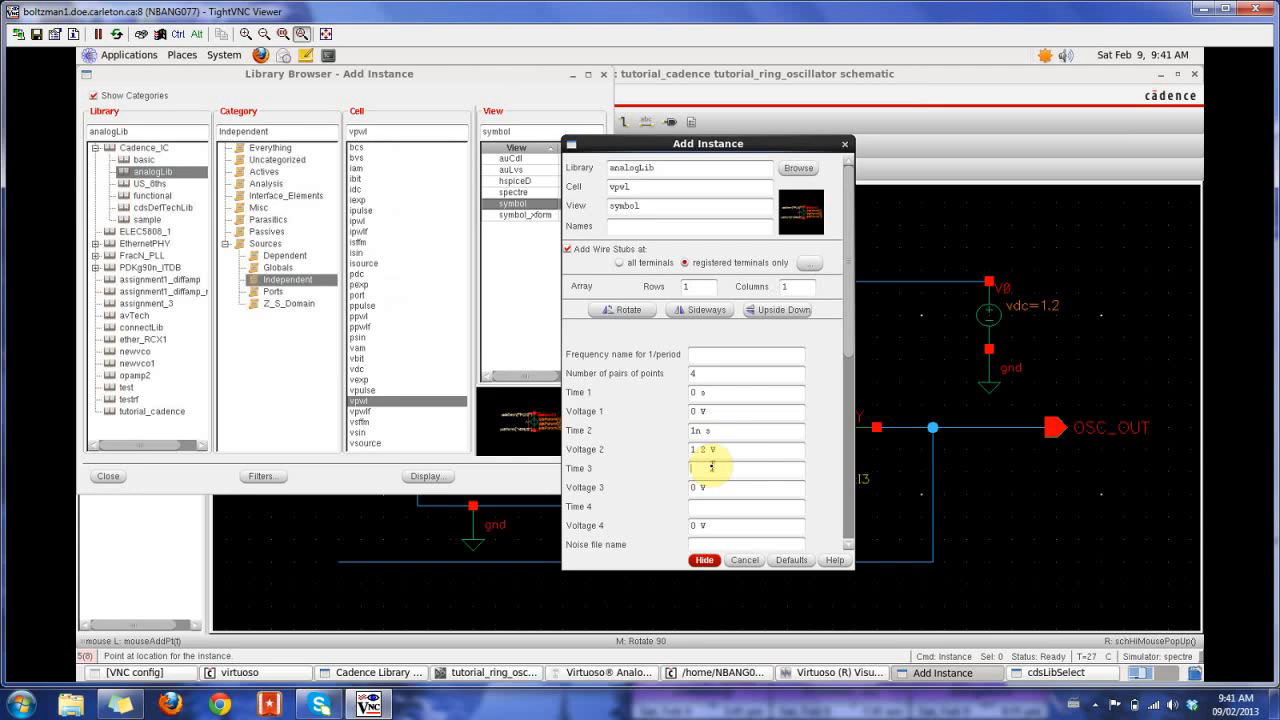
left_click(719, 487)
left_click(711, 488)
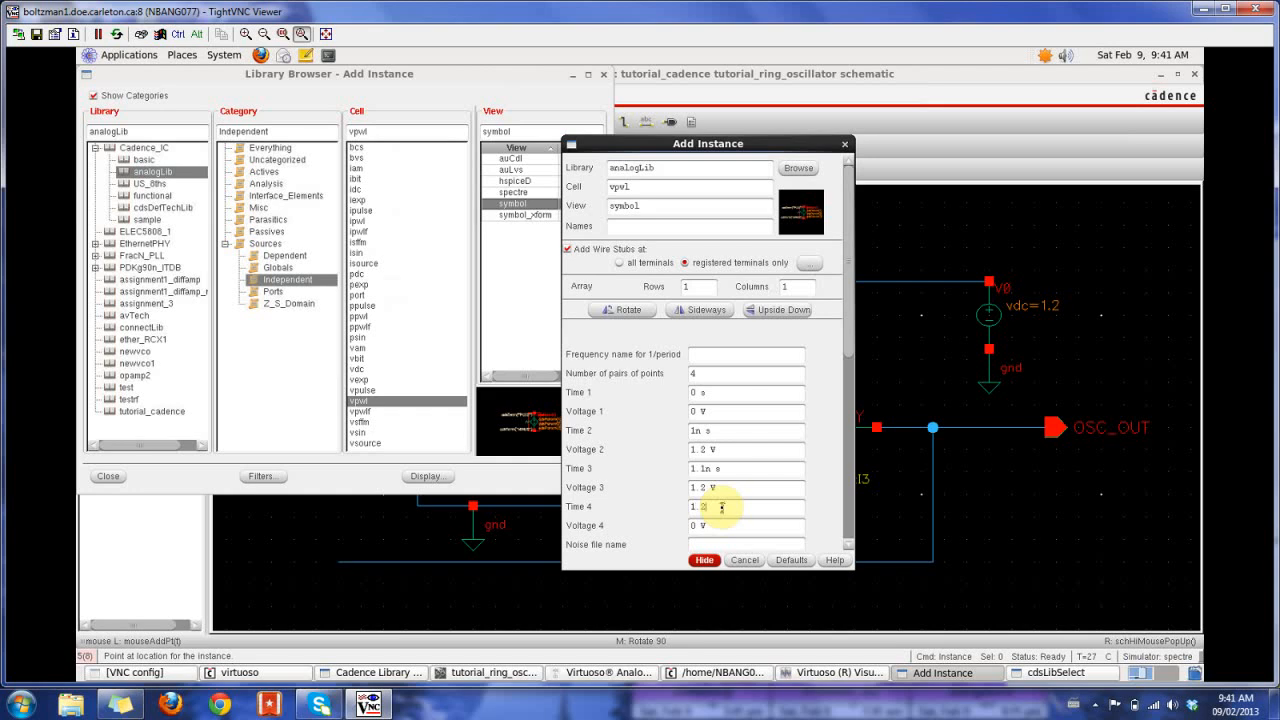
type("n")
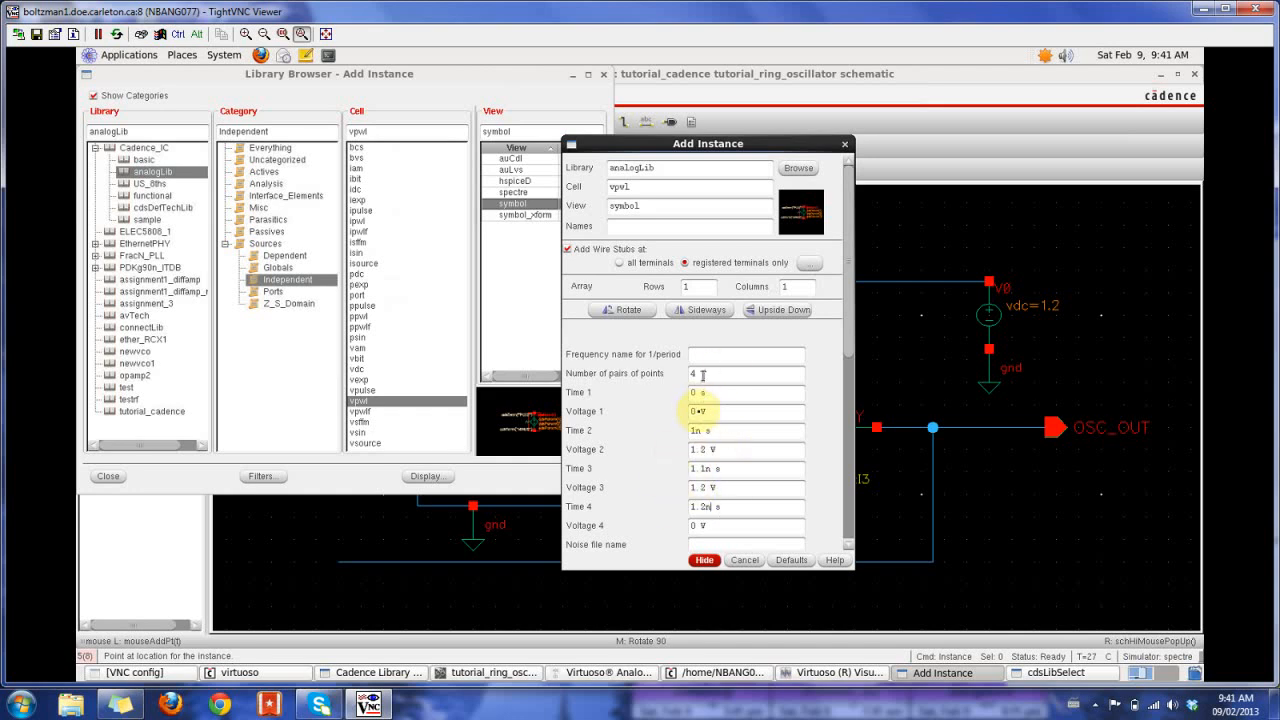
- Place the vpwl source just below the open input wire of the first inverter
left_click(704, 561)
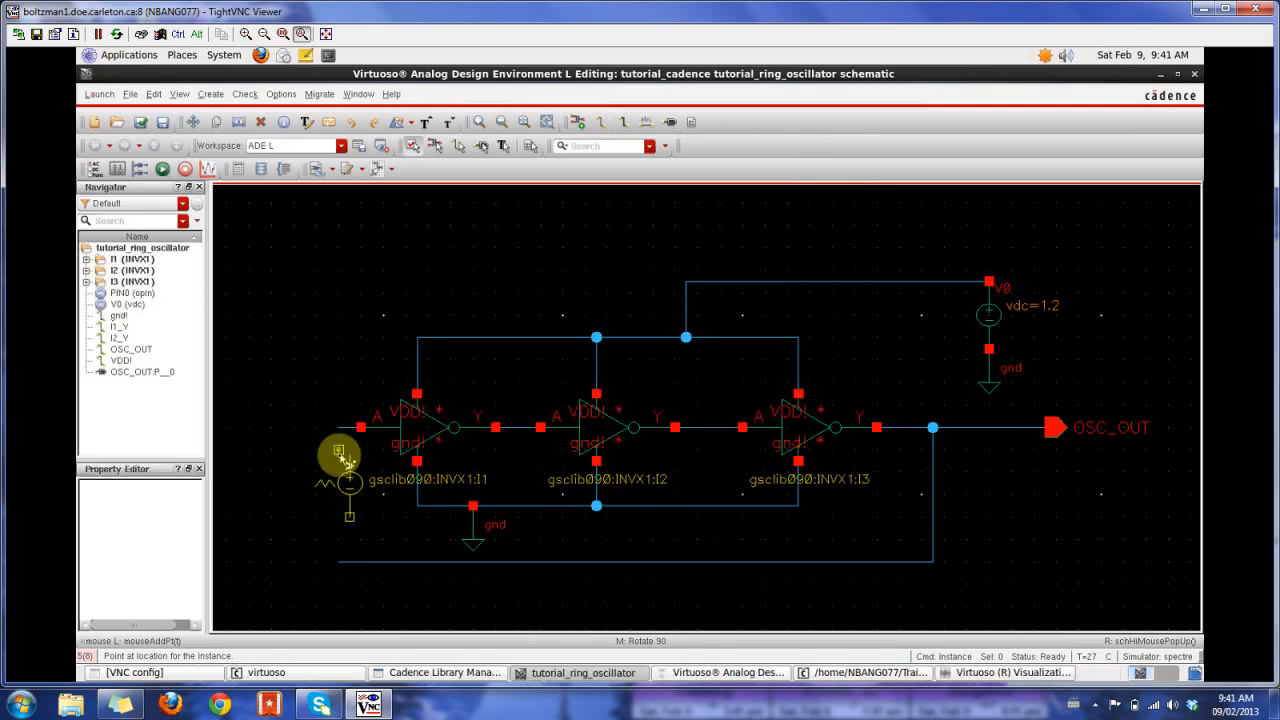
left_click(338, 461)
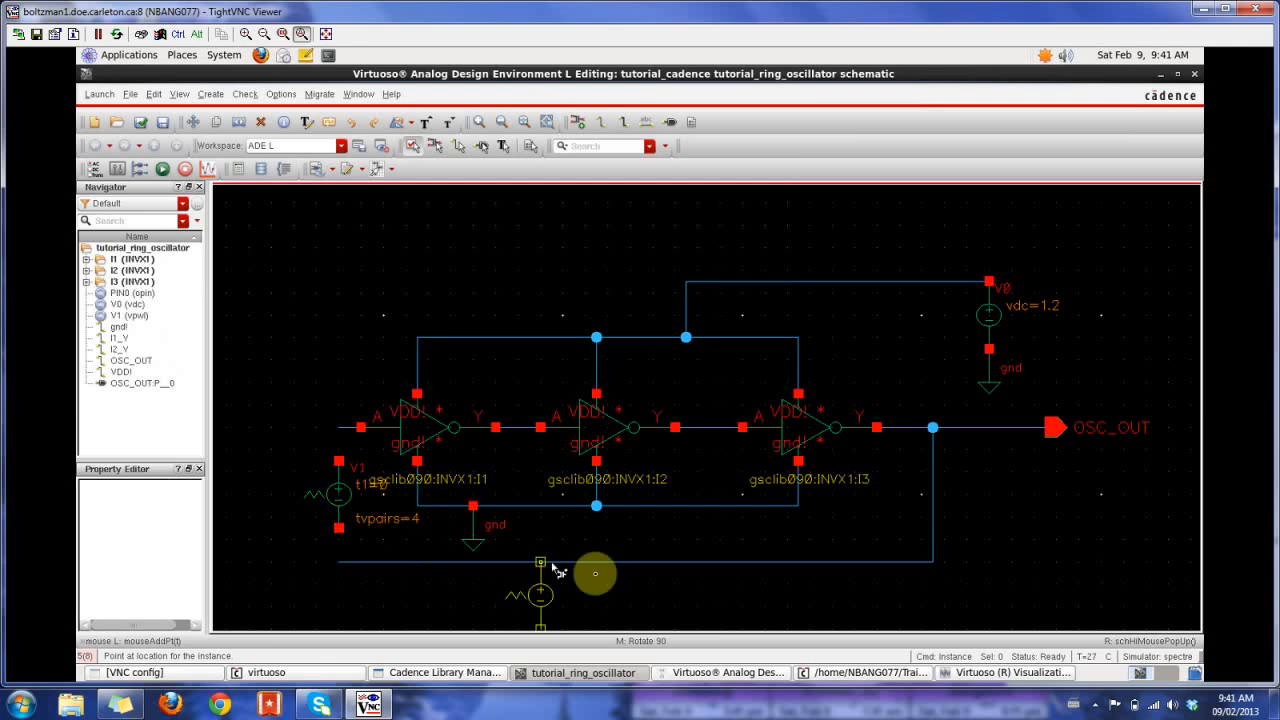
- Wire the vpwl source's upper terminal to the first inverter's input and its lower terminal to the feedback wire
key("Escape")
key("w")
left_click(338, 461)
left_click(339, 427)
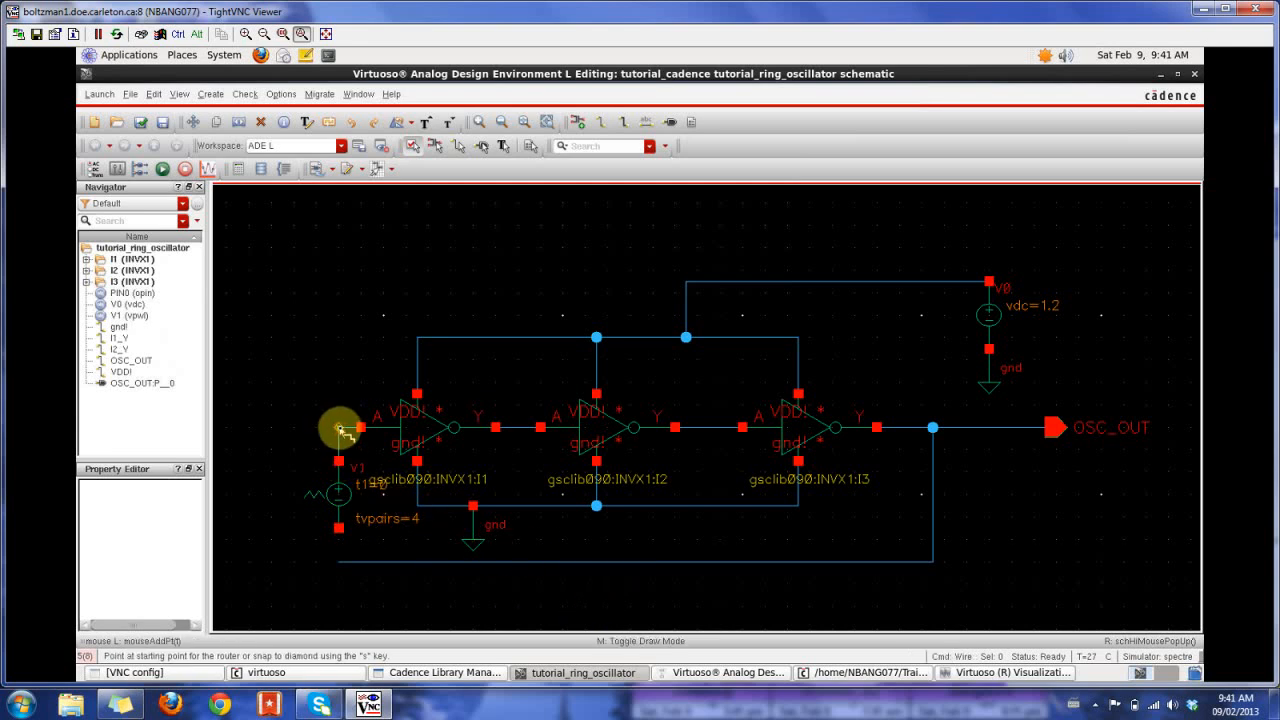
left_click(339, 529)
left_click(341, 562)
key("Escape")
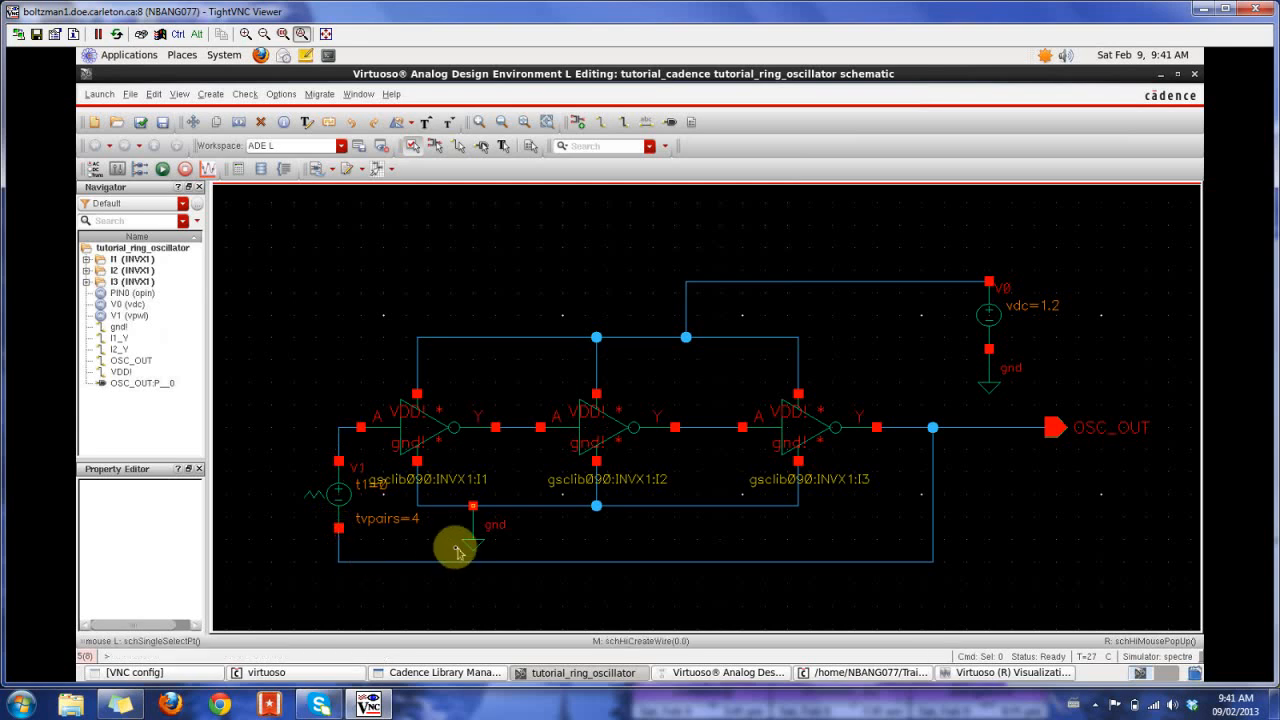
- Check and save the schematic, and rerun the transient simulation to plot OSC_OUT
left_click(141, 122)
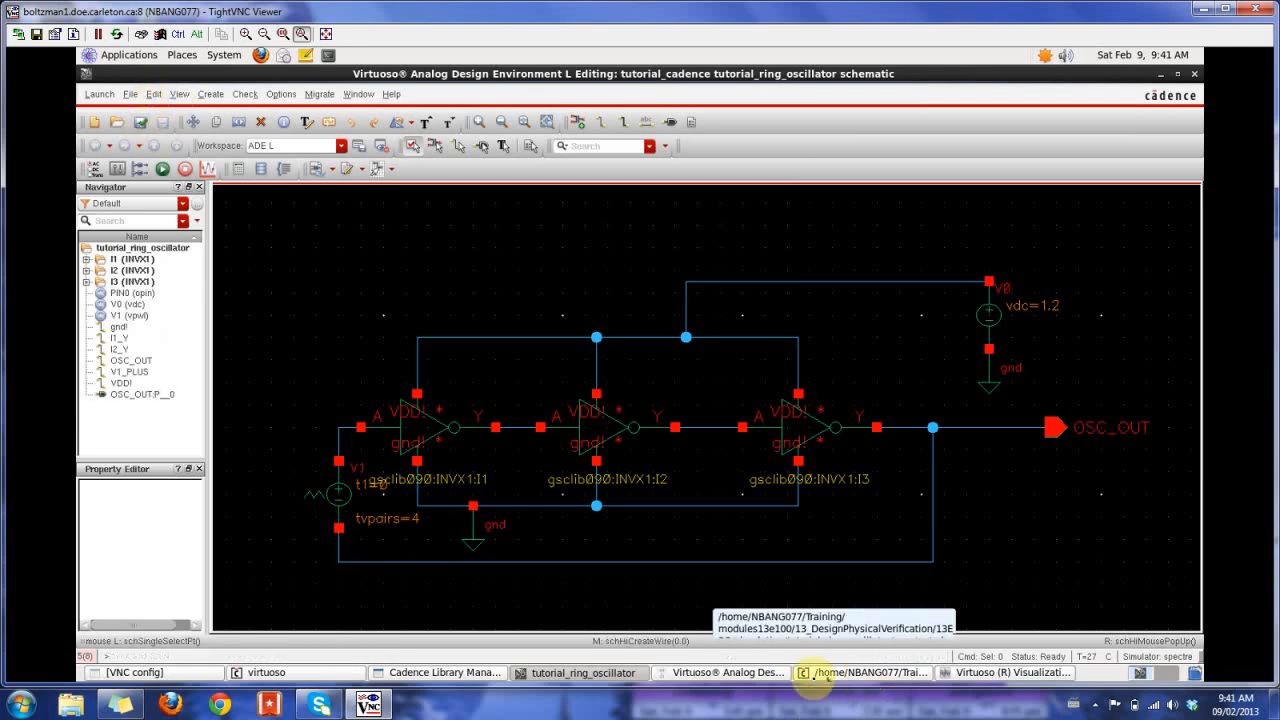
left_click(162, 168)
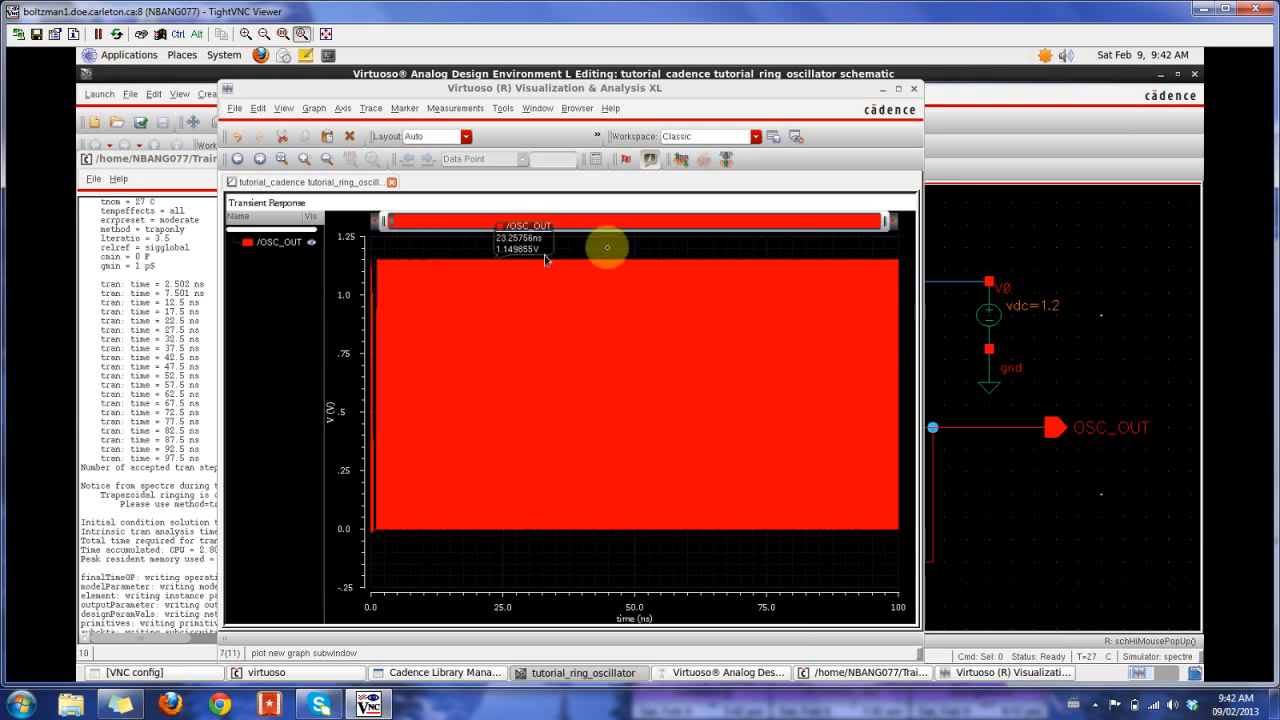
left_click(1043, 72)
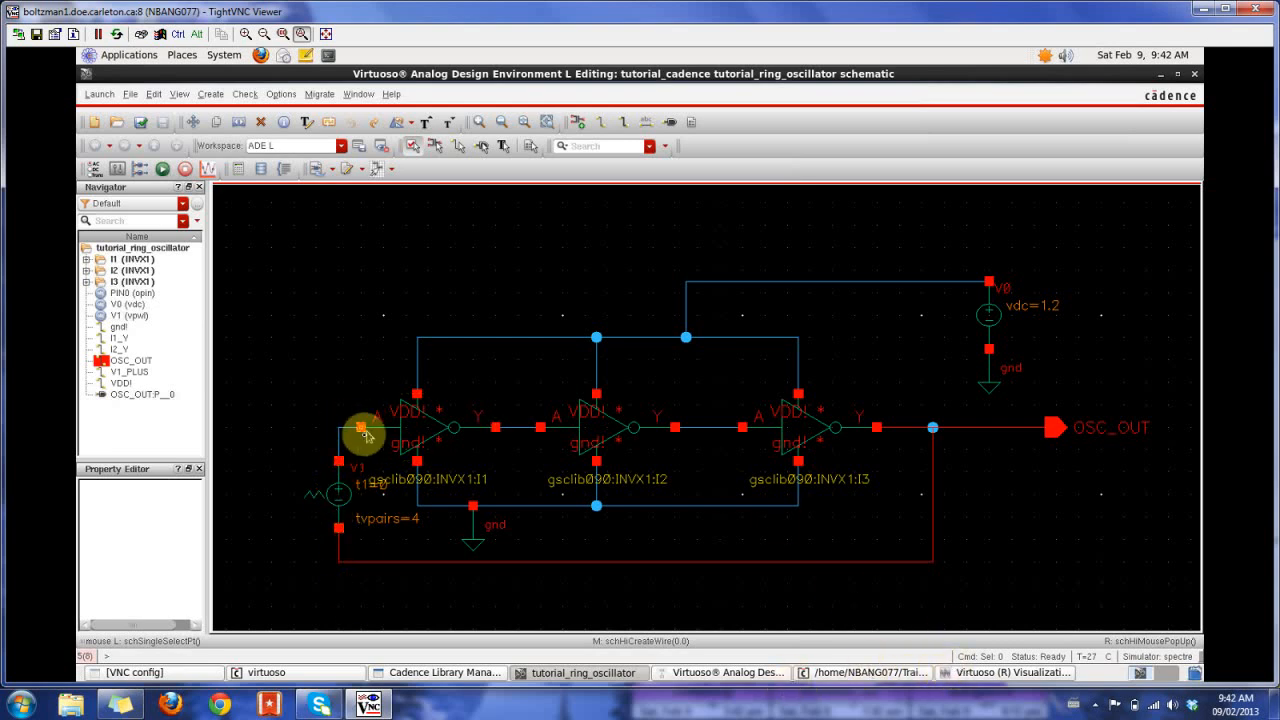
left_click(972, 675)
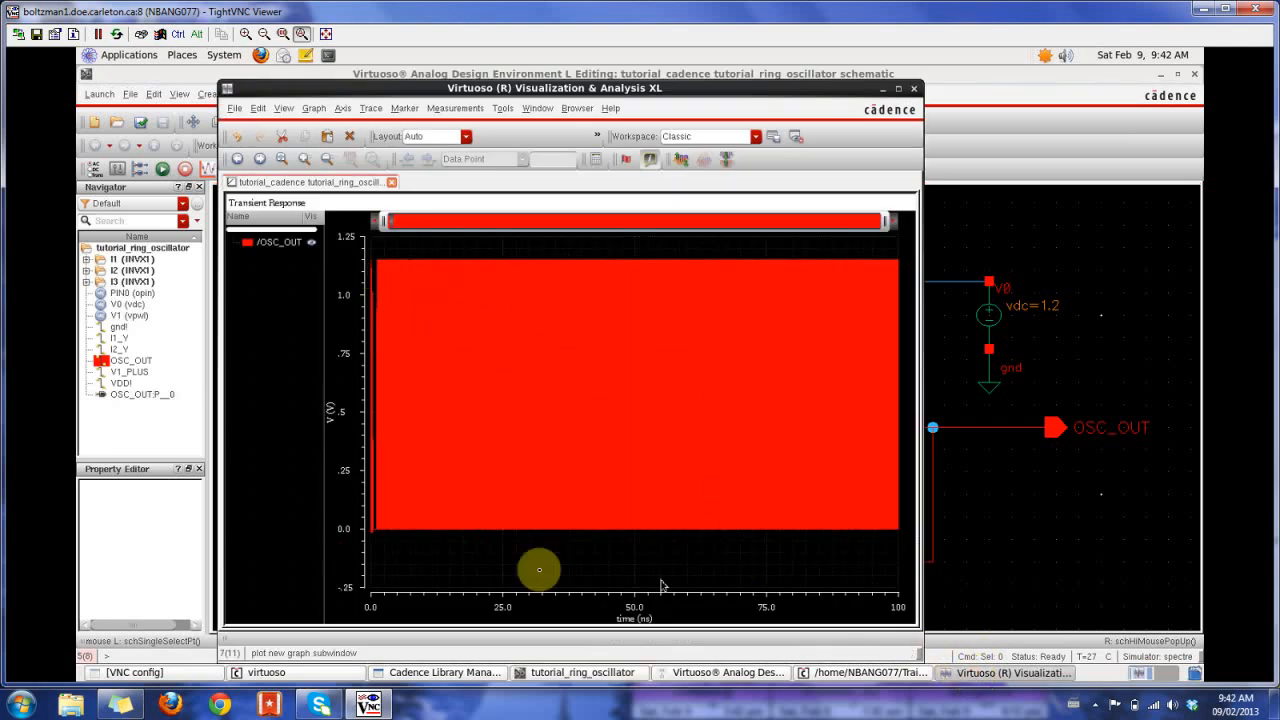
mouse_move(437, 290)
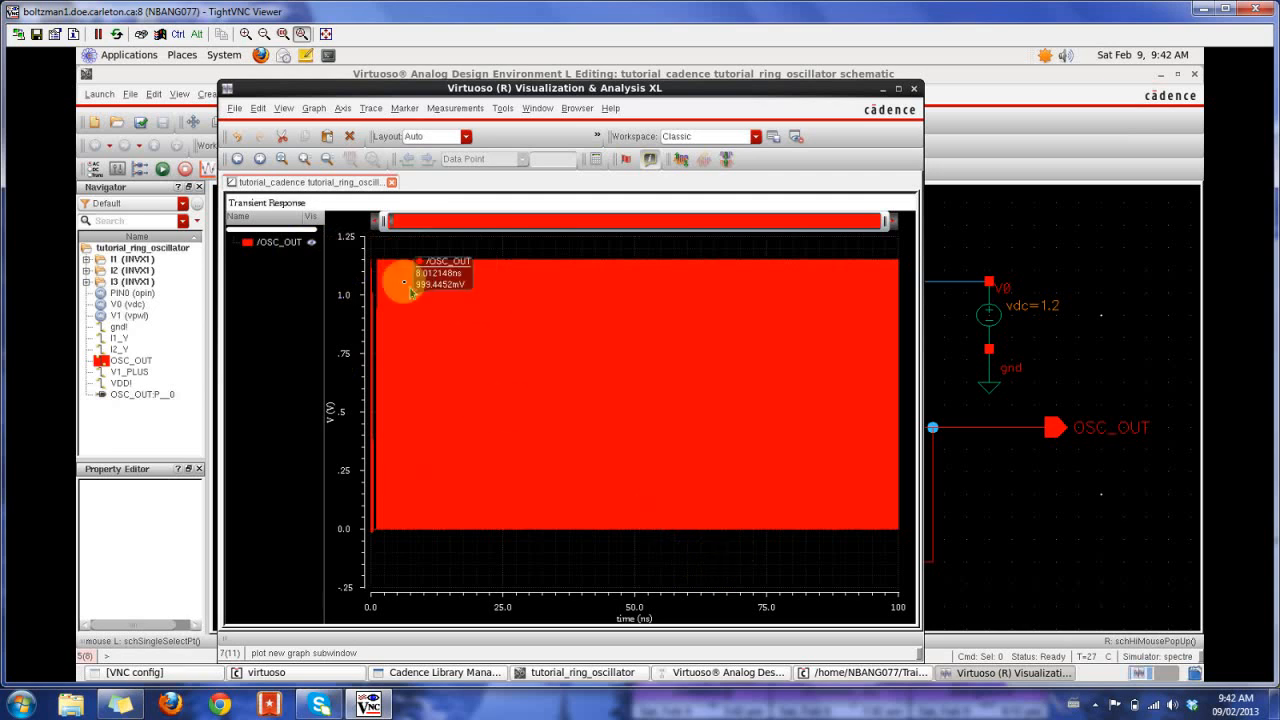
- Zoom in on the OSC_OUT transient waveform around 50 ns until individual cycles can be distinguished
mouse_move(383, 220)
left_mouse_down()
mouse_move(895, 226)
mouse_move(371, 223)
left_mouse_up()
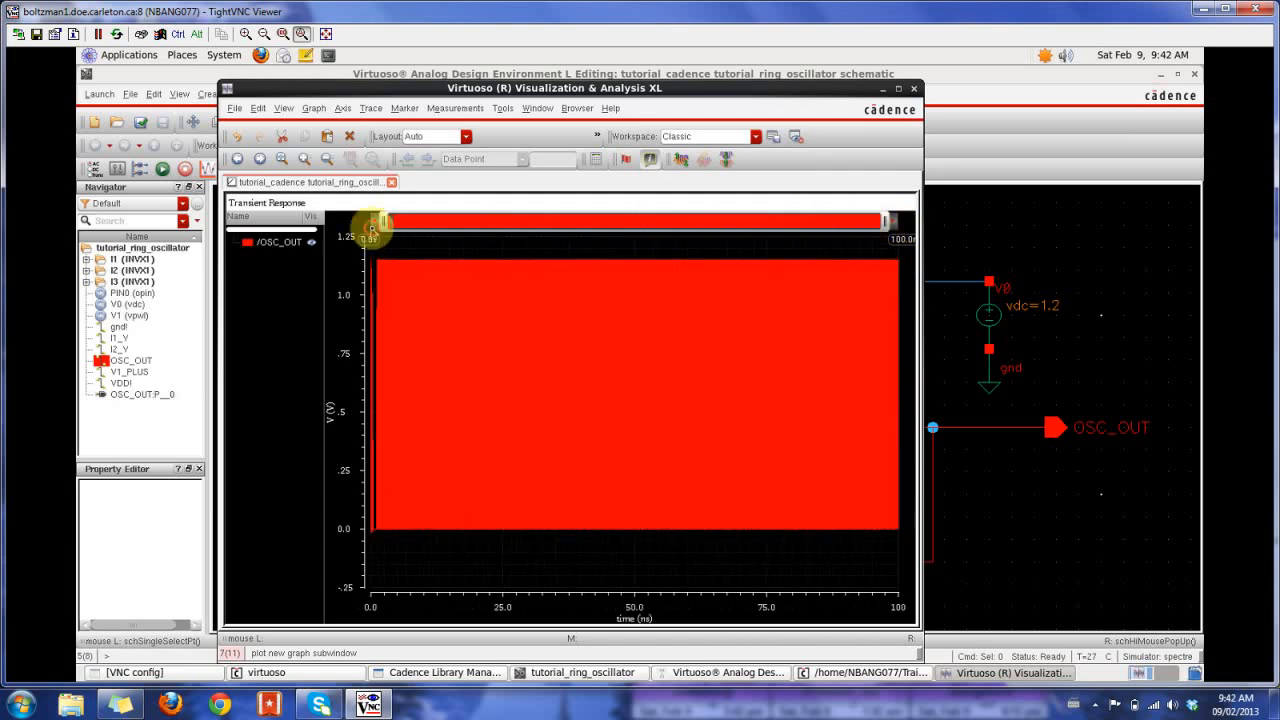
right_click_drag(757, 548, 743, 580)
right_click_drag(532, 258, 780, 586)
right_click_drag(508, 240, 815, 585)
right_click_drag(508, 237, 847, 587)
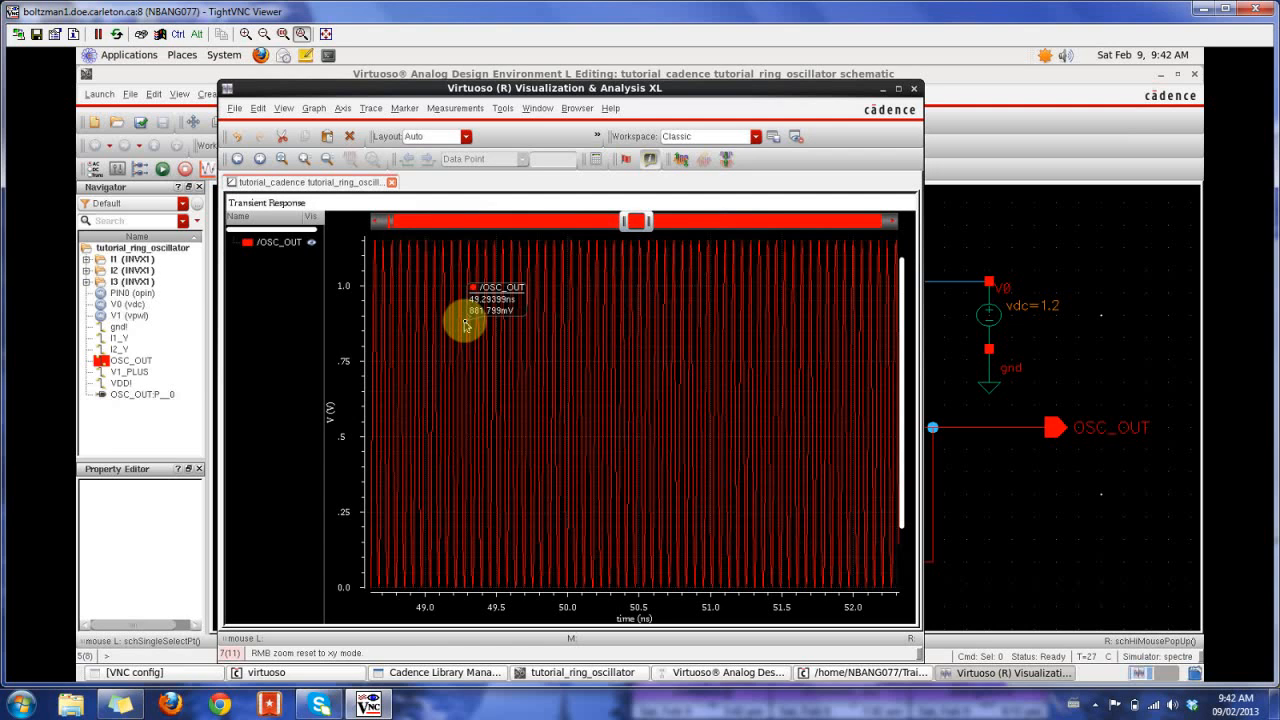
- Select the OSC_OUT trace, narrow the view to about 49.8–51 ns, and send the trace to the calculator
left_click(594, 164)
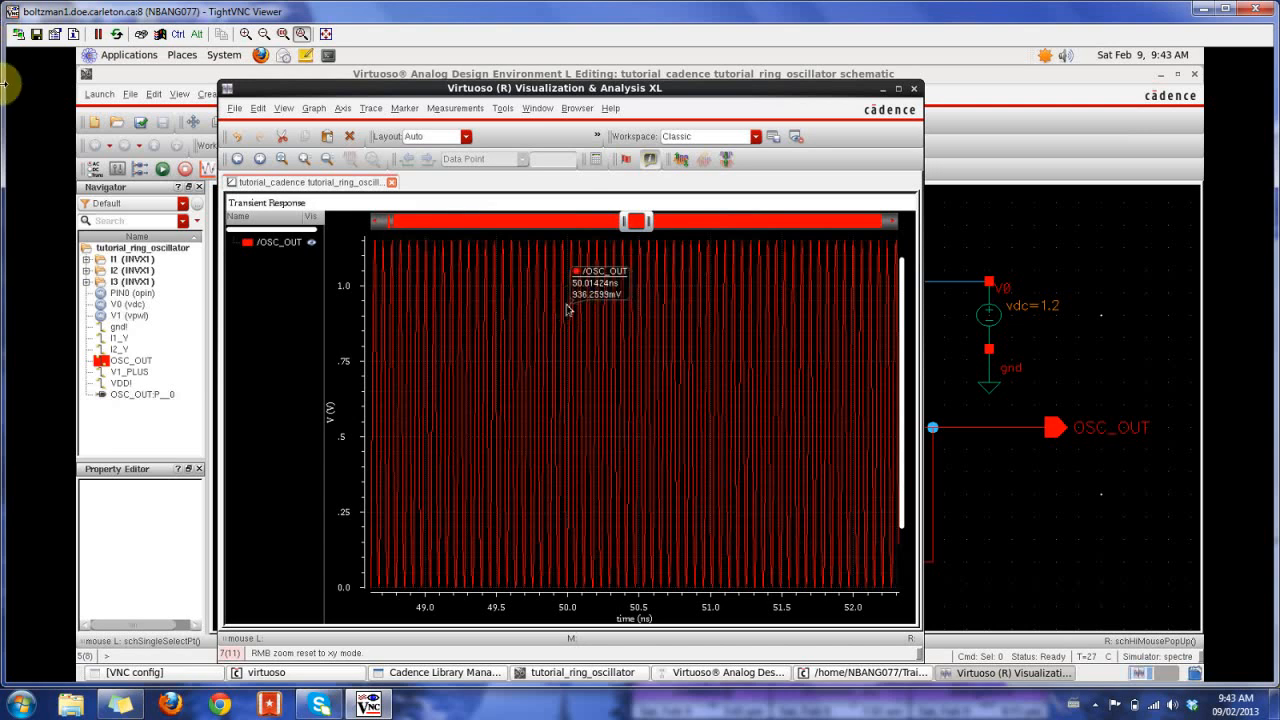
left_click(282, 242)
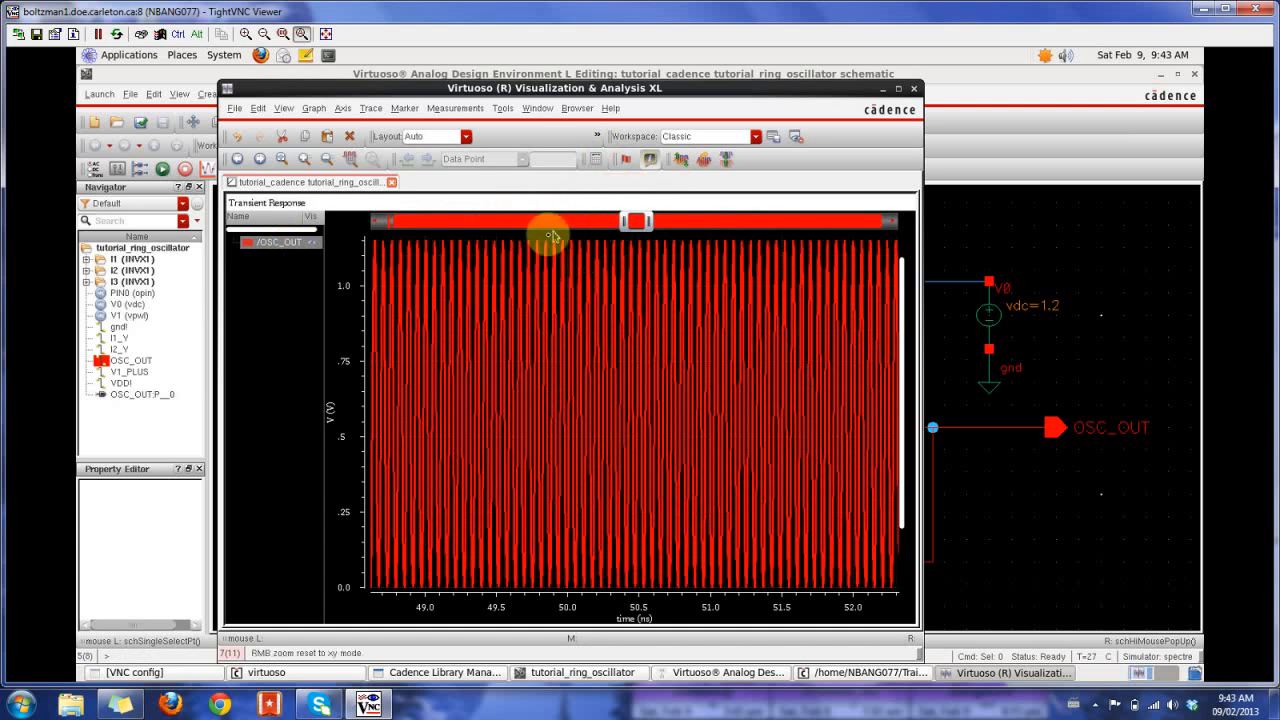
right_click_drag(543, 237, 704, 590)
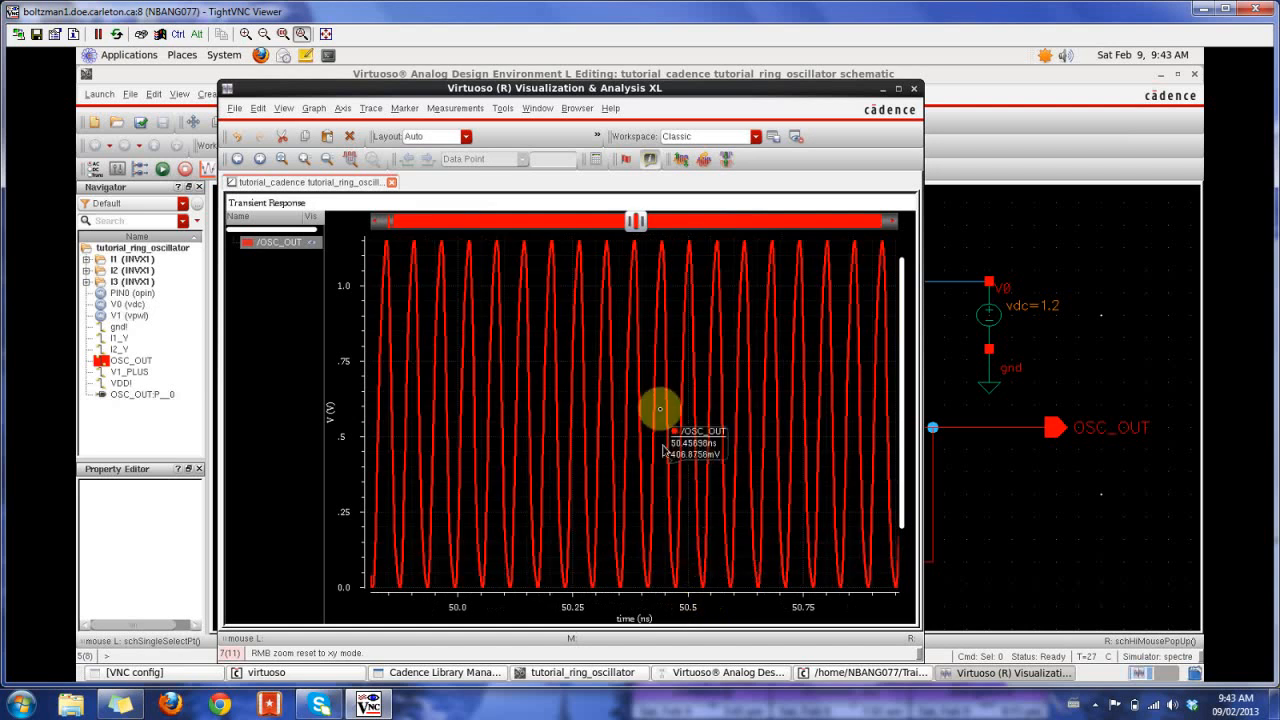
left_click(597, 160)
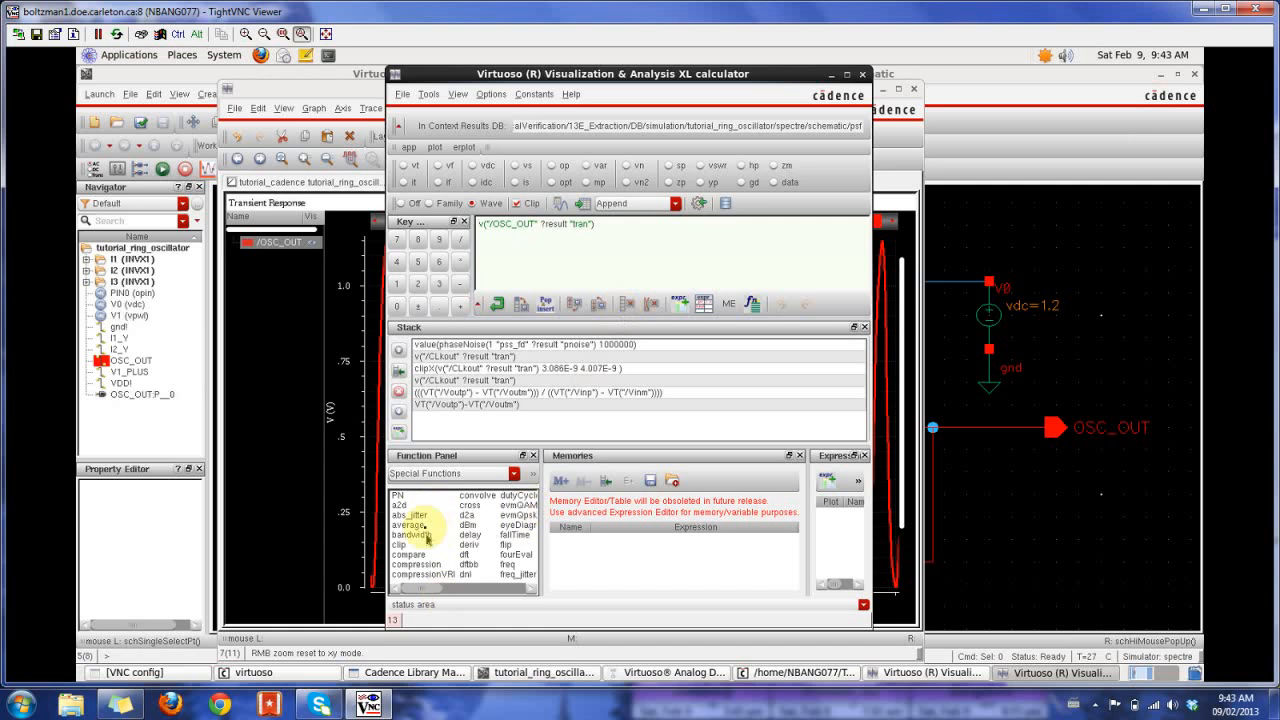
- Apply the freq special function to the OSC_OUT expression with rising edges, plotted versus time
left_click_drag(414, 587, 440, 590)
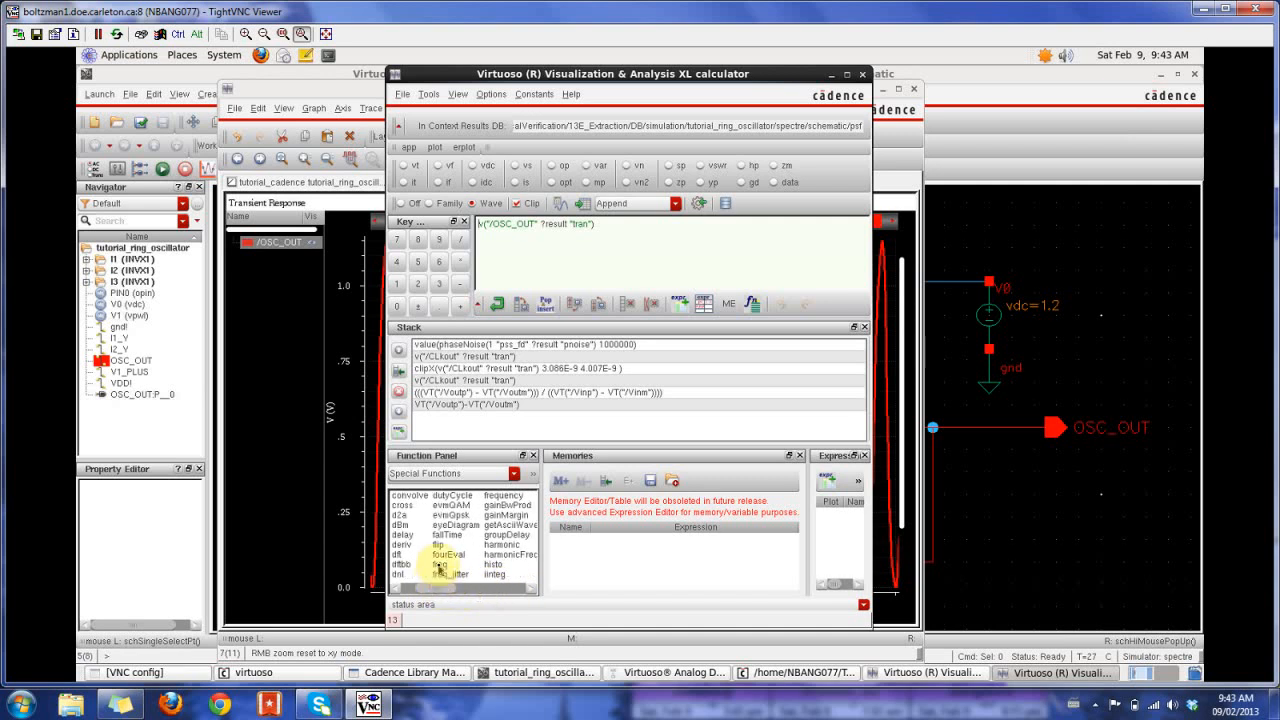
left_click(438, 564)
left_click_drag(458, 574, 494, 579)
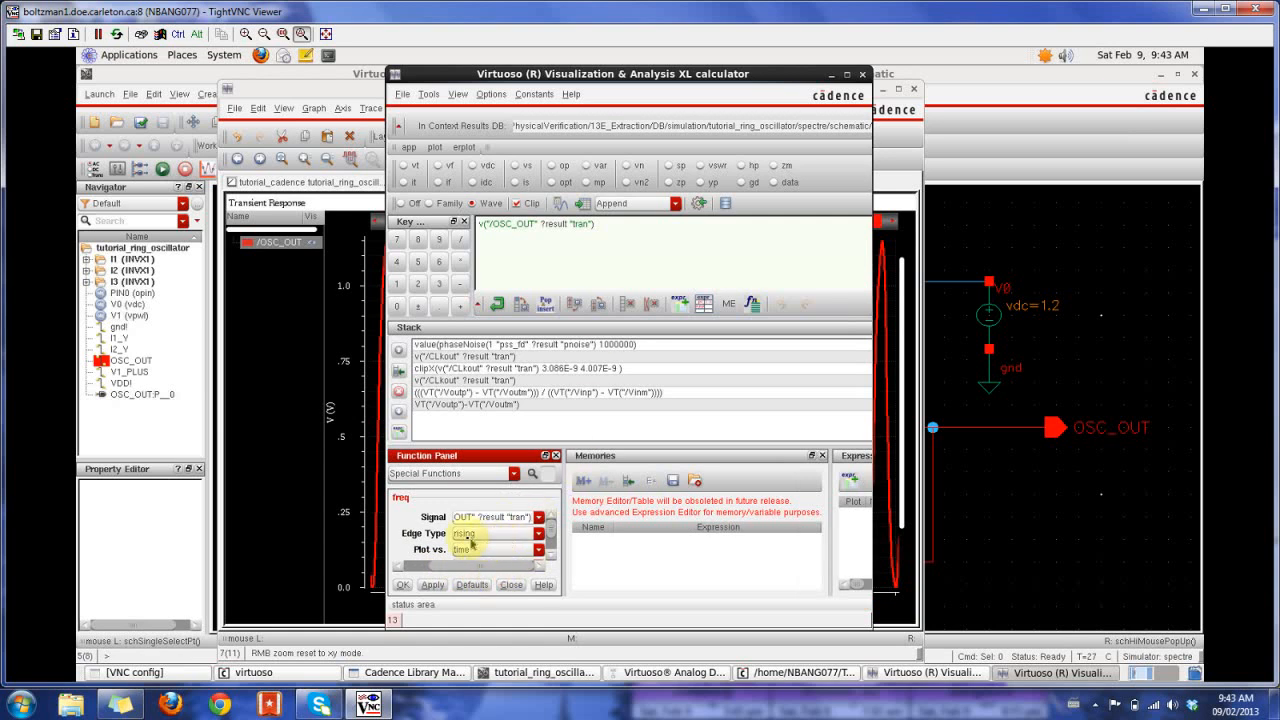
left_click_drag(554, 527, 545, 502)
left_click(403, 585)
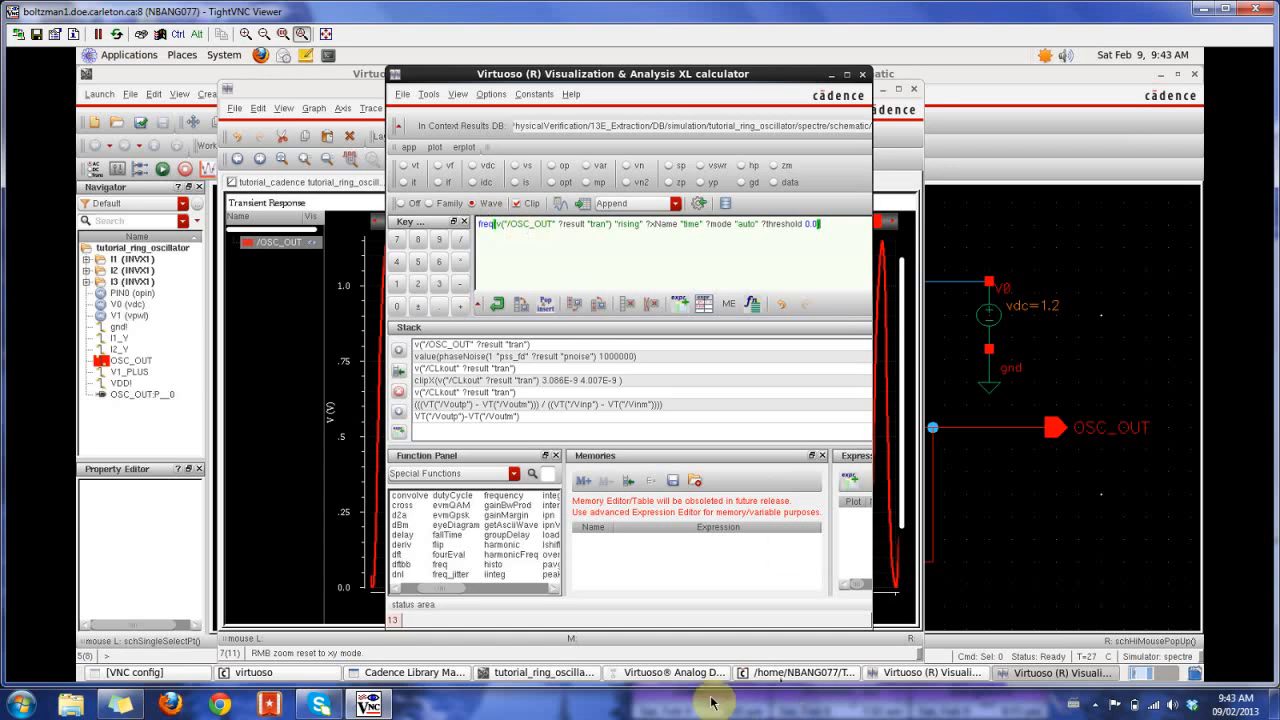
- Start a new output expression named Frequency in the ADE output setup
left_click(672, 673)
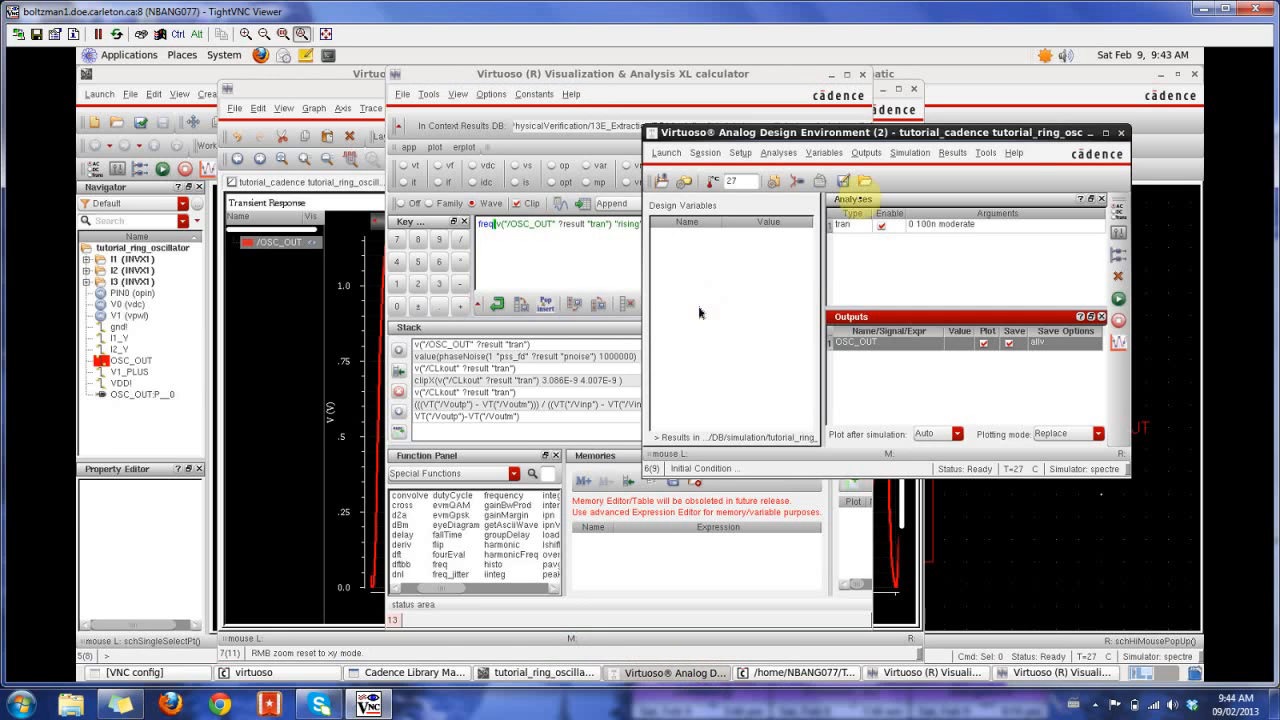
left_click(866, 152)
left_click(878, 177)
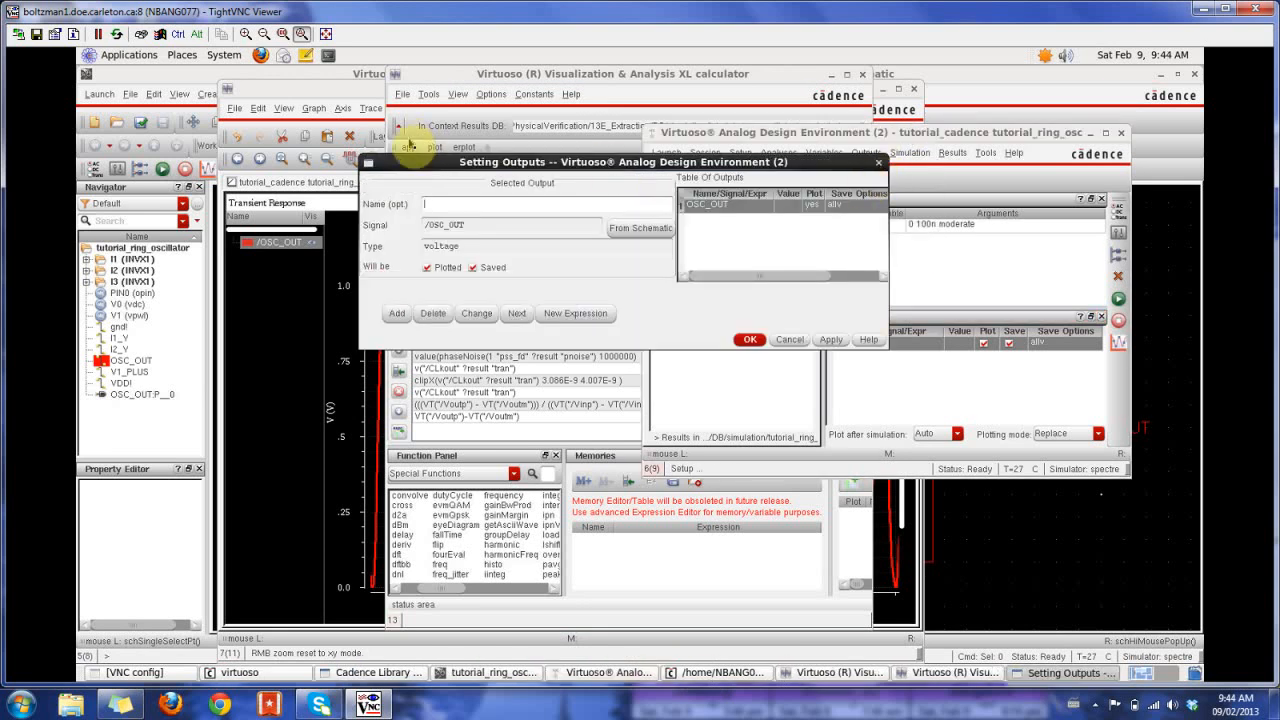
left_click(578, 314)
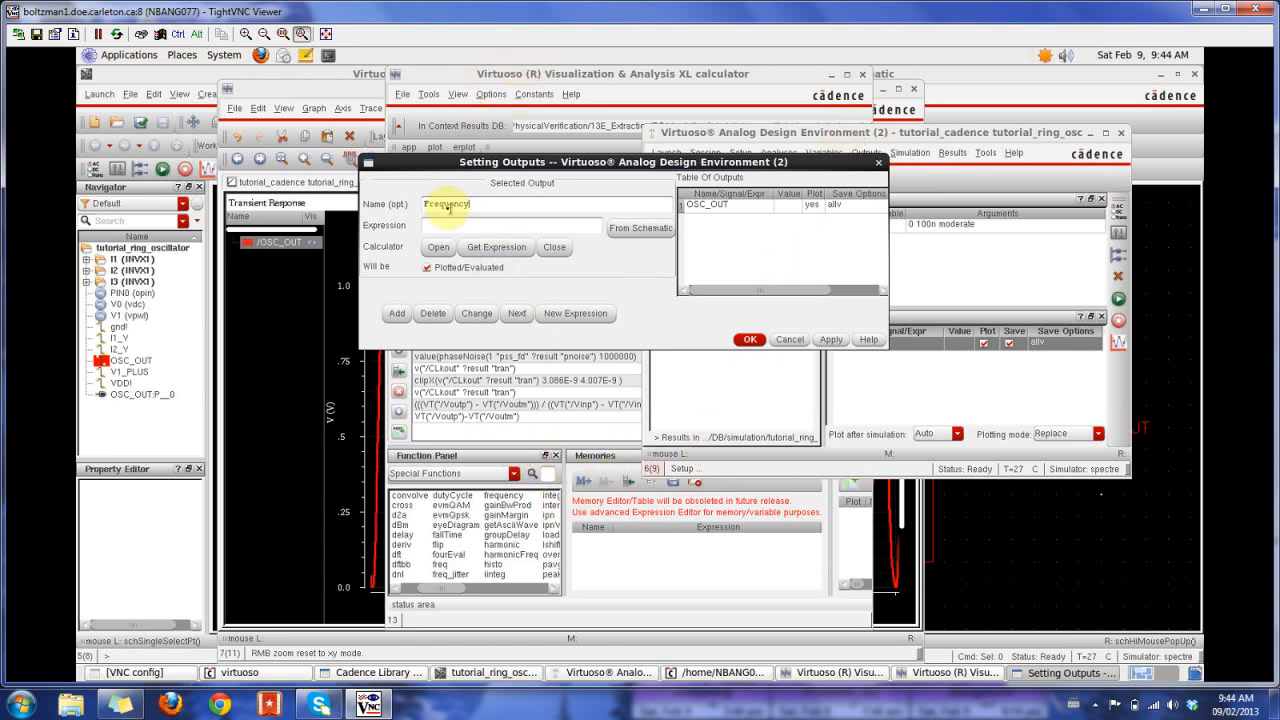
- Fetch the freq expression from the calculator, add it to the outputs table, and accept the output settings
left_click(560, 78)
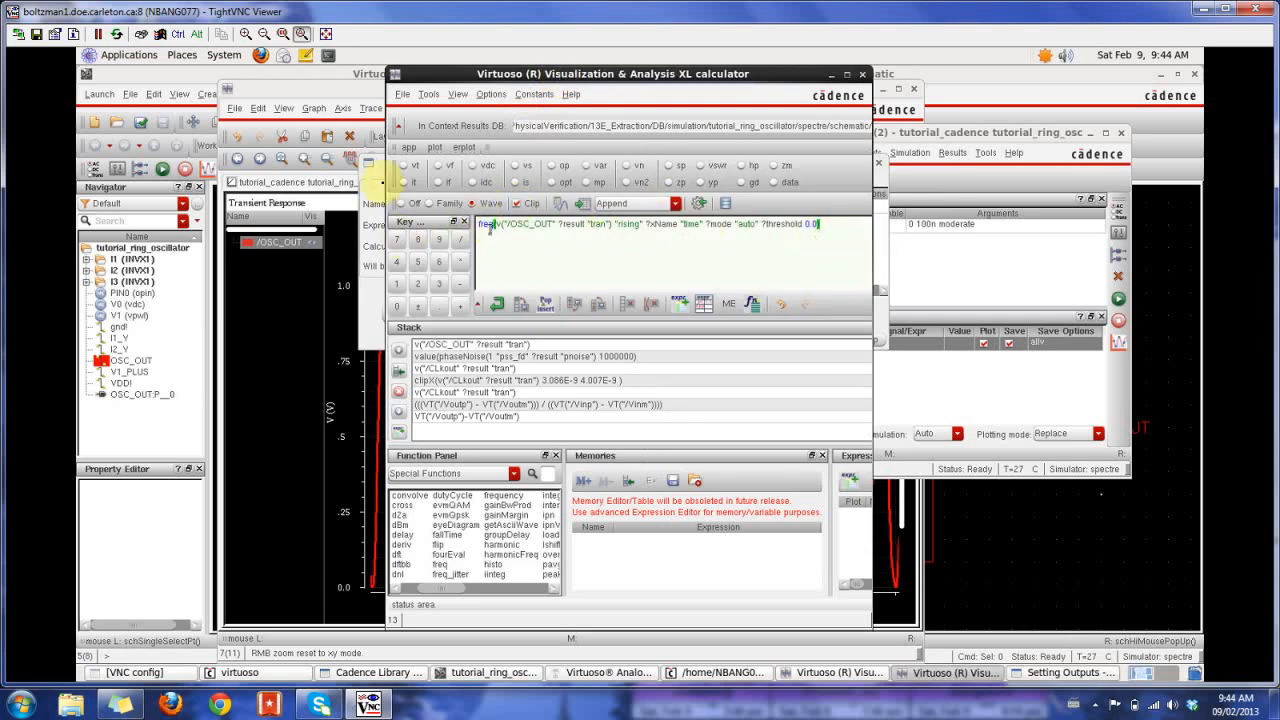
left_click(372, 162)
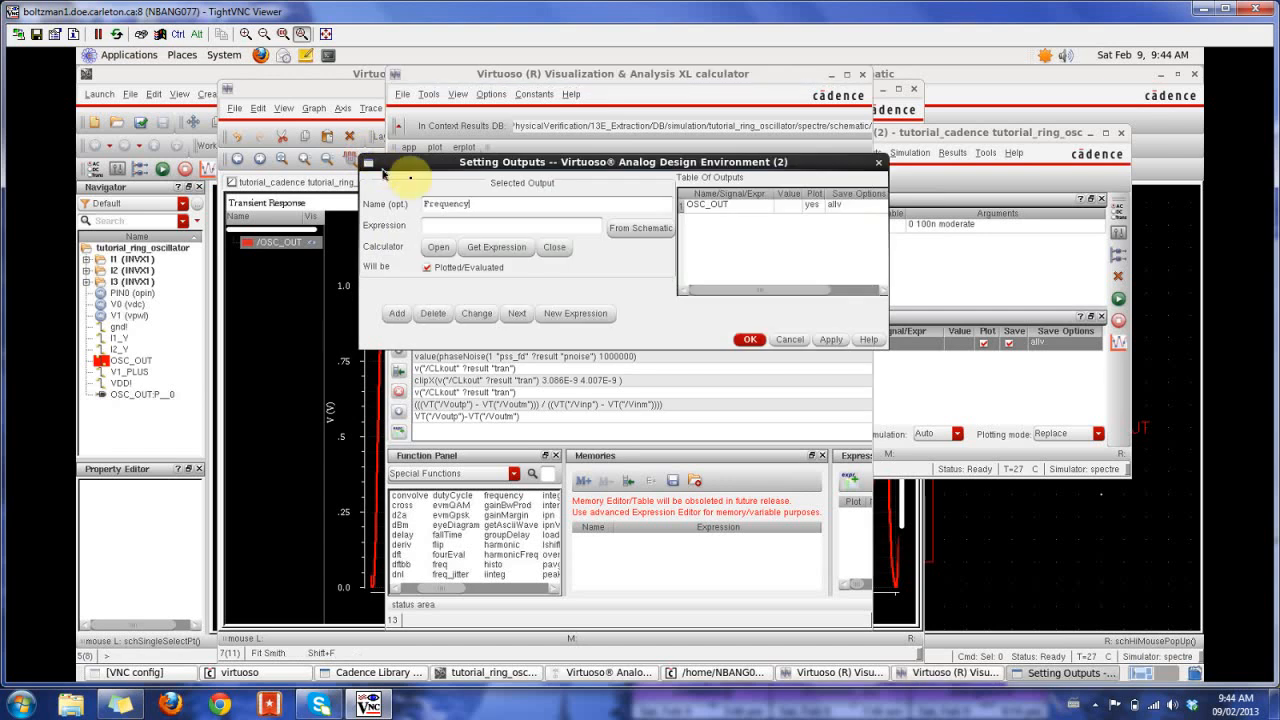
left_click(509, 252)
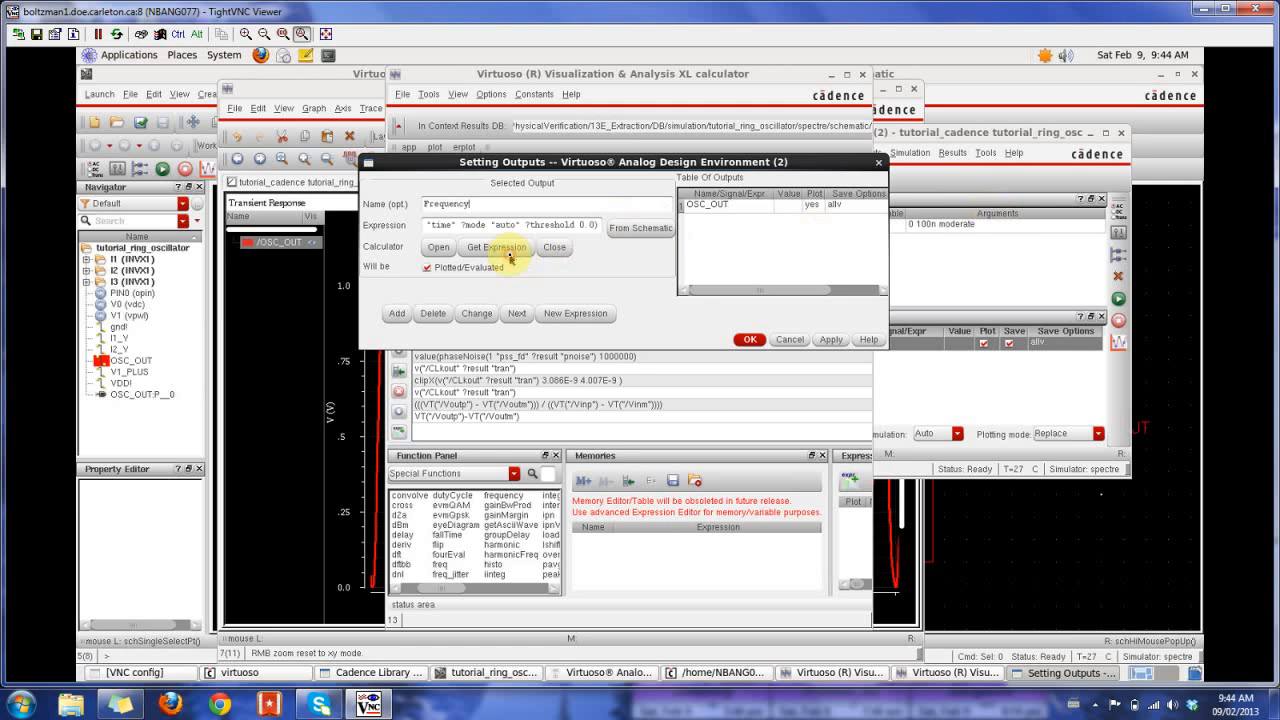
left_click(395, 314)
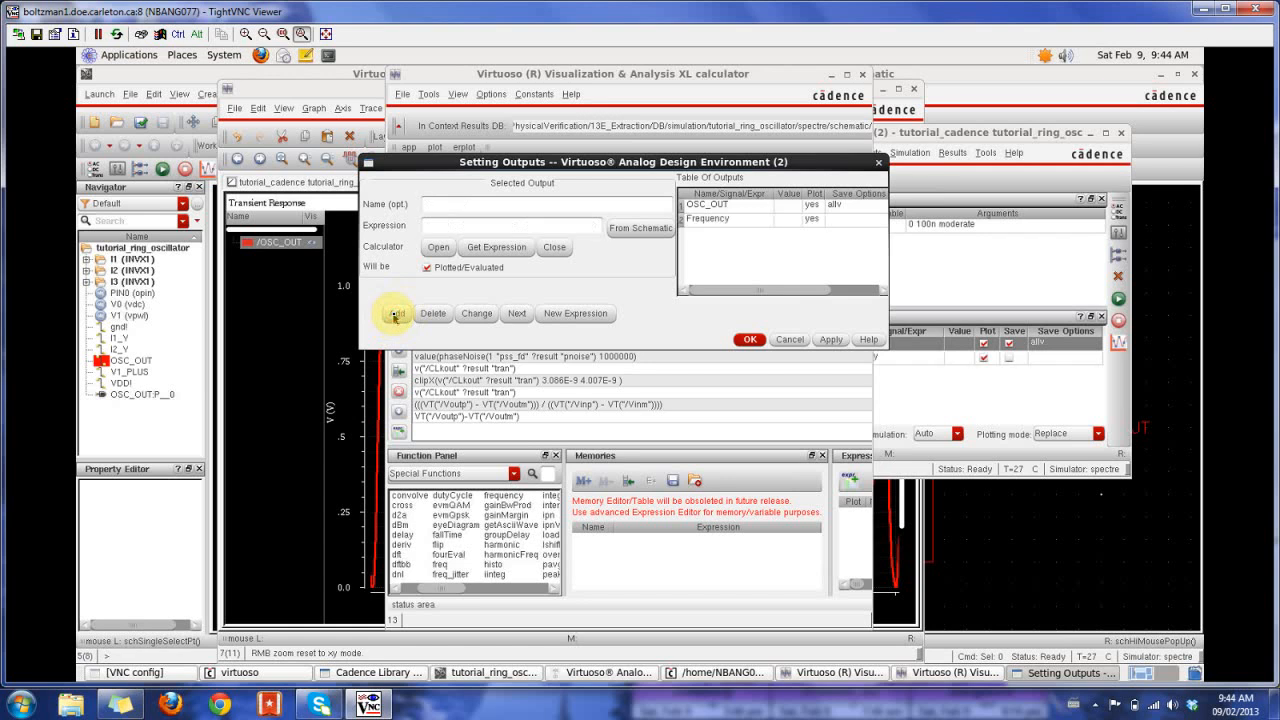
left_click(741, 341)
left_click(931, 382)
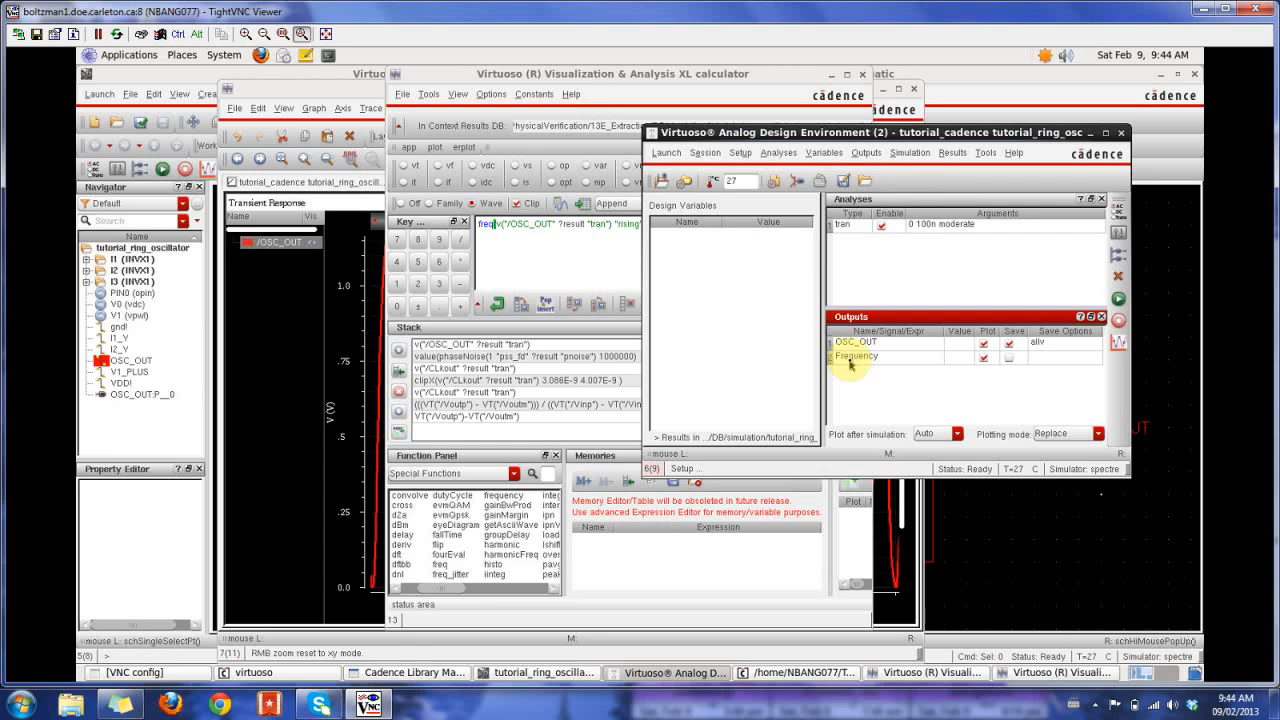
- Plot the outputs, close the calculator, and place a point marker on the Frequency trace near 50.37 ns
left_click(1119, 344)
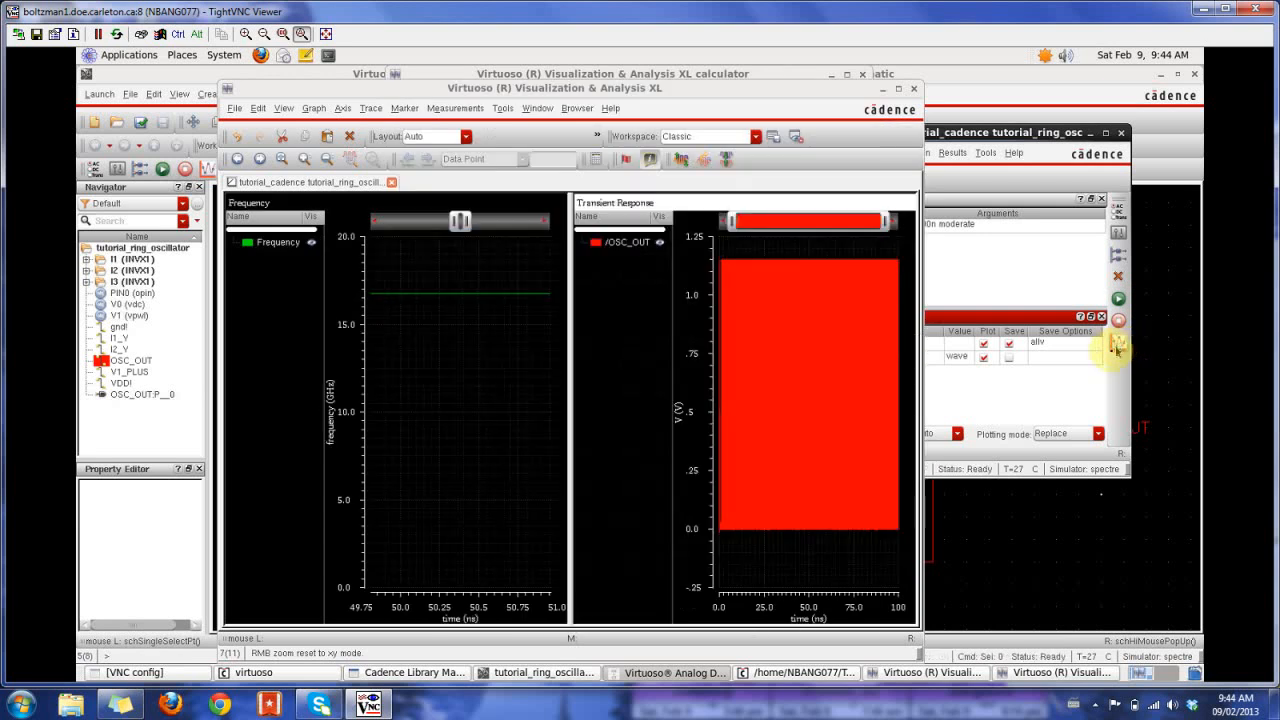
mouse_move(437, 300)
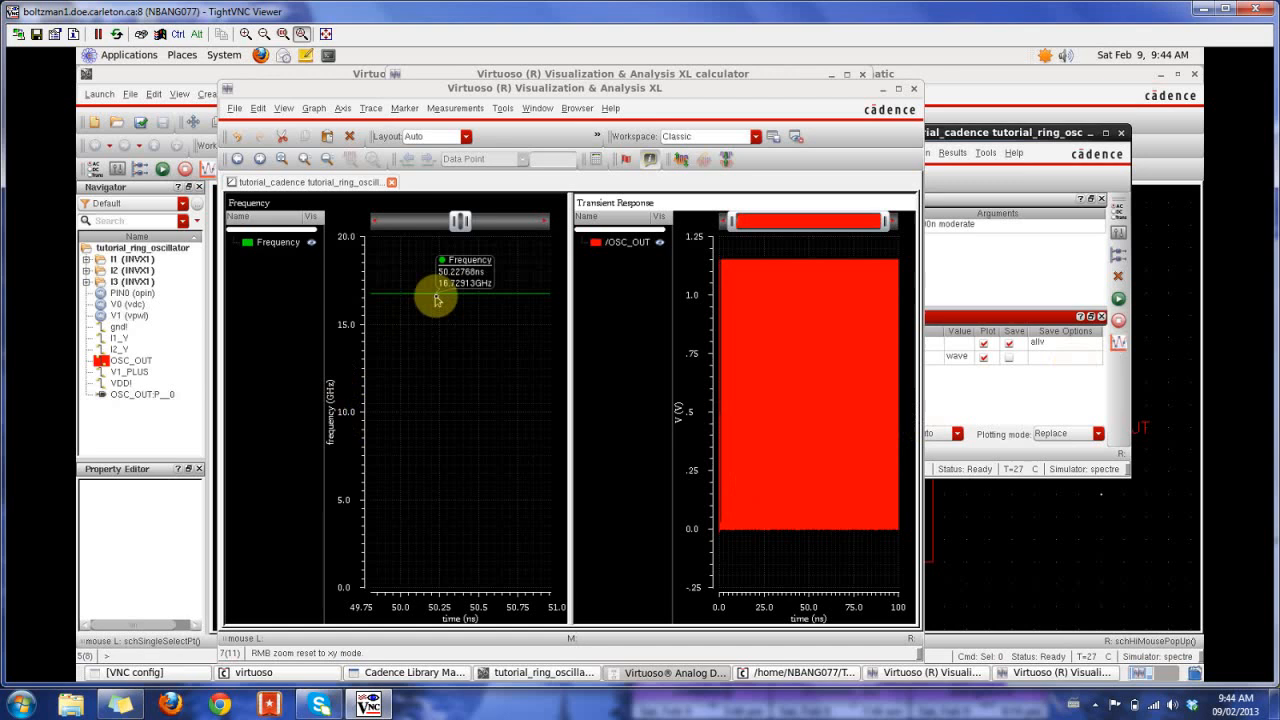
left_click(437, 298)
left_click(862, 74)
mouse_move(458, 294)
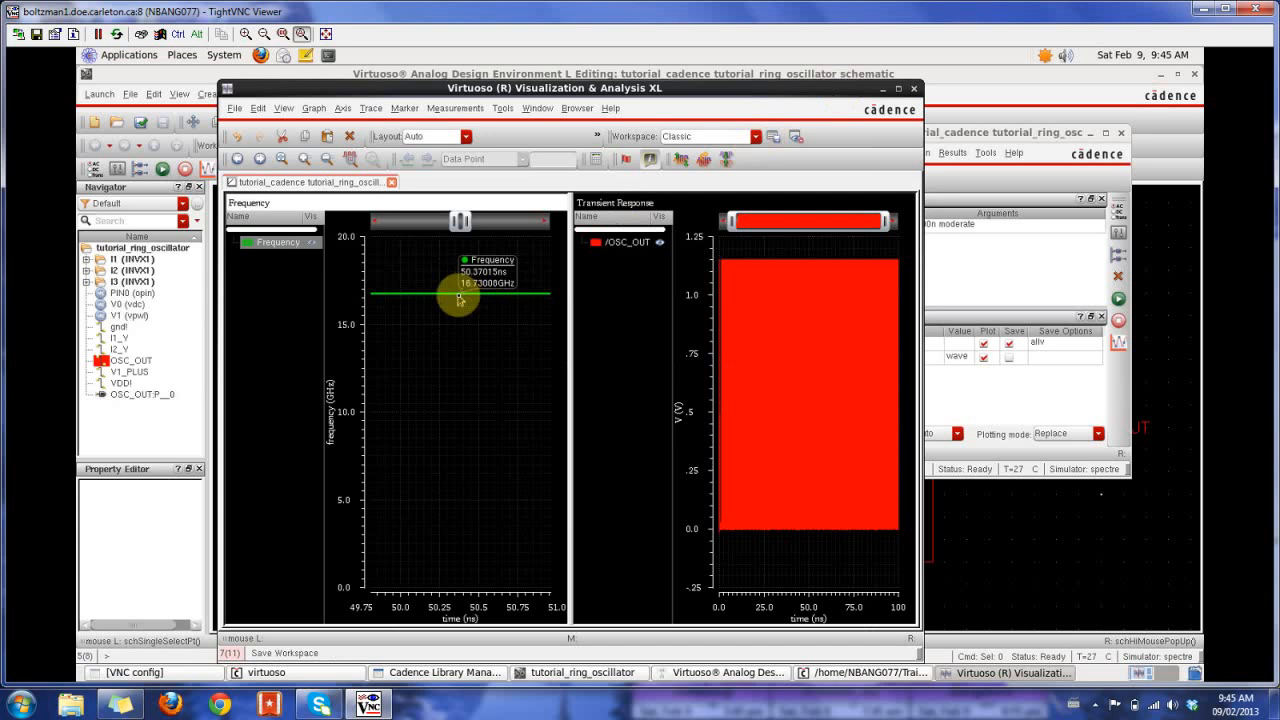
key("m")
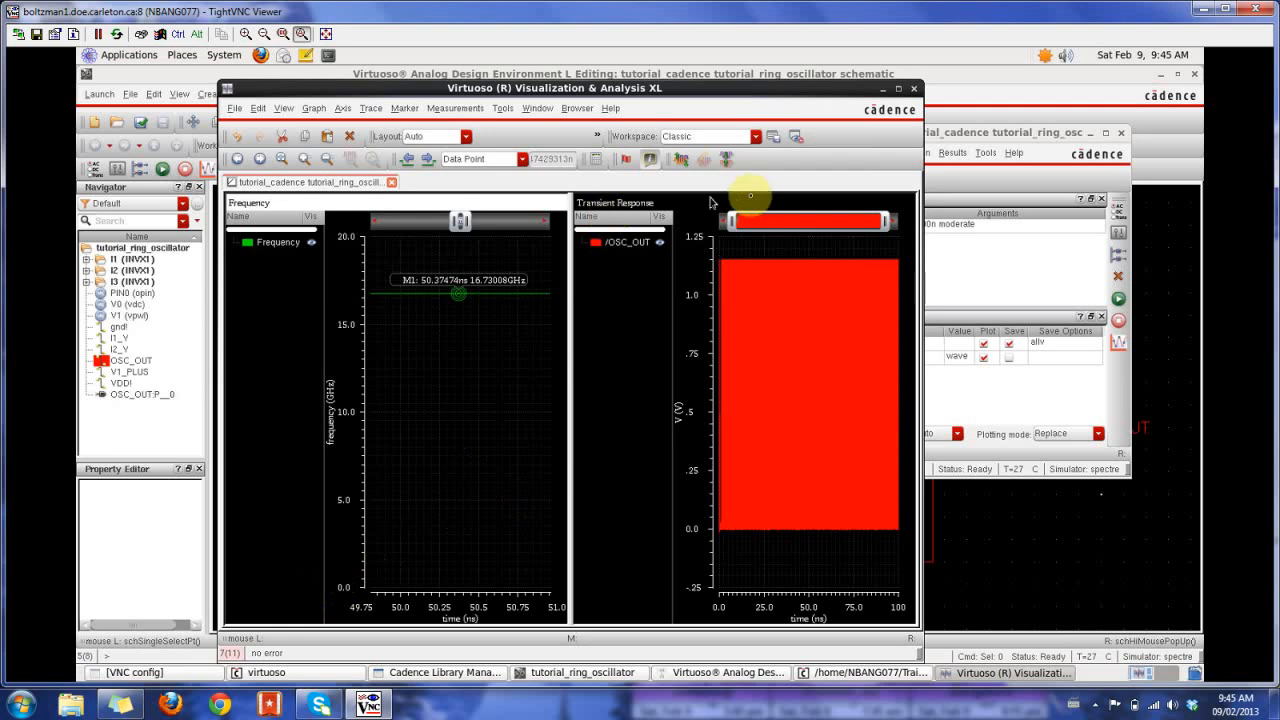
- Set up a pss analysis with the shooting engine, beat frequency 50, 10 output harmonics and moderate accuracy
left_click(945, 132)
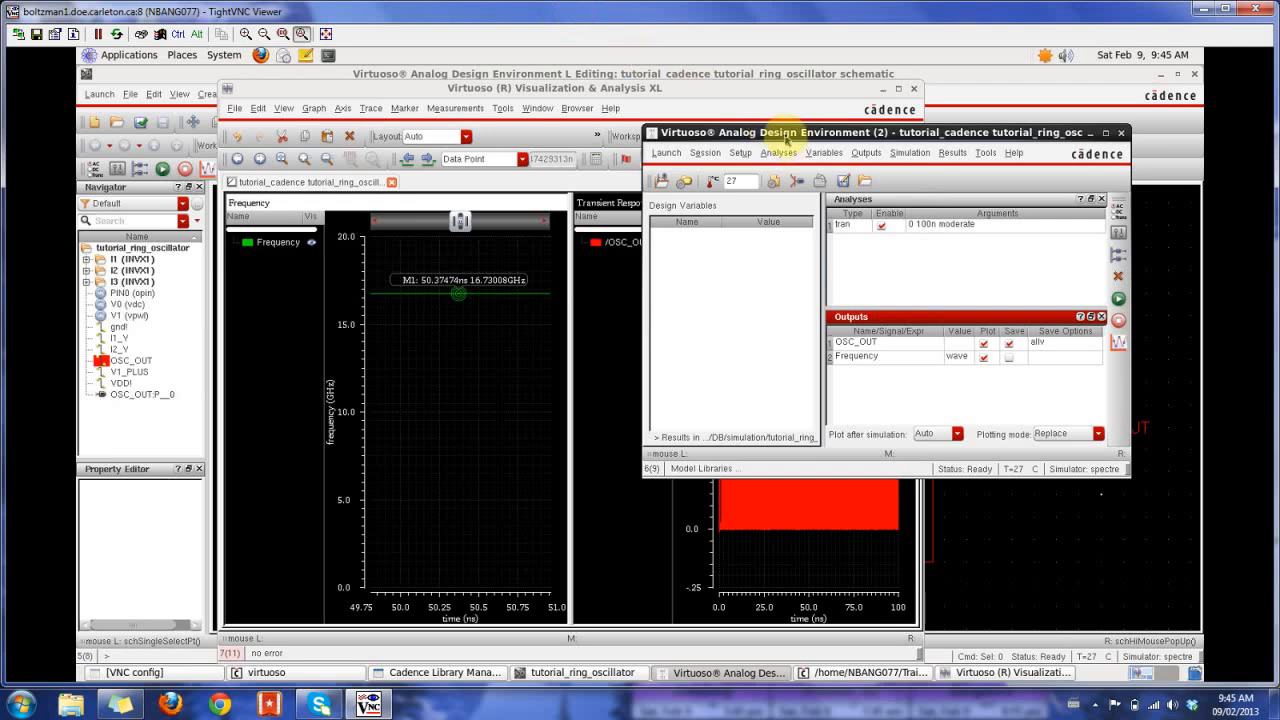
left_click_drag(766, 132, 511, 123)
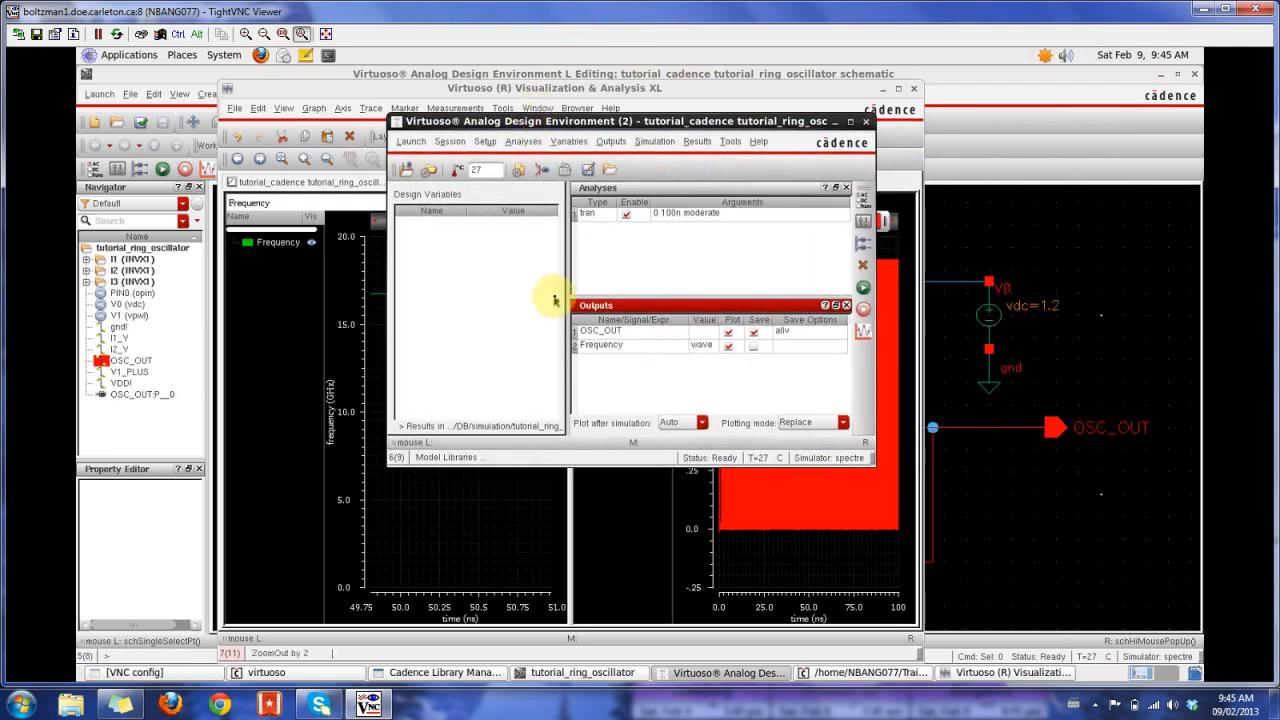
left_click(866, 203)
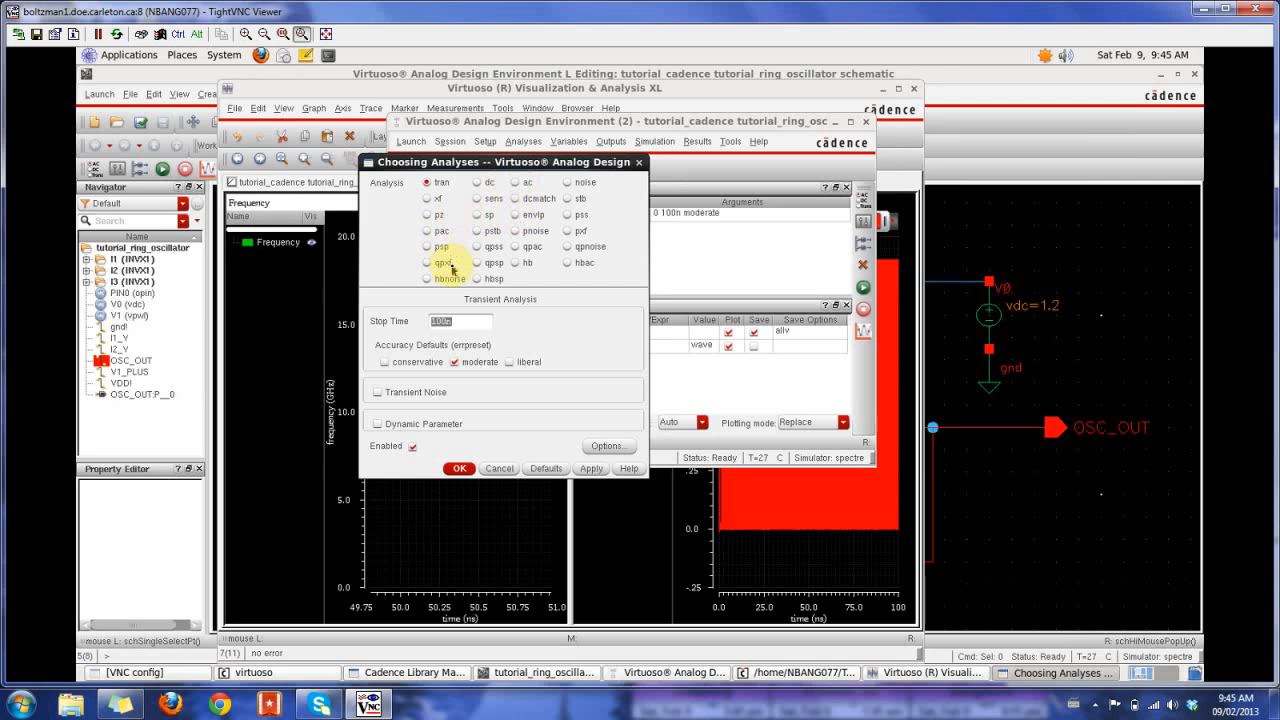
left_click(568, 214)
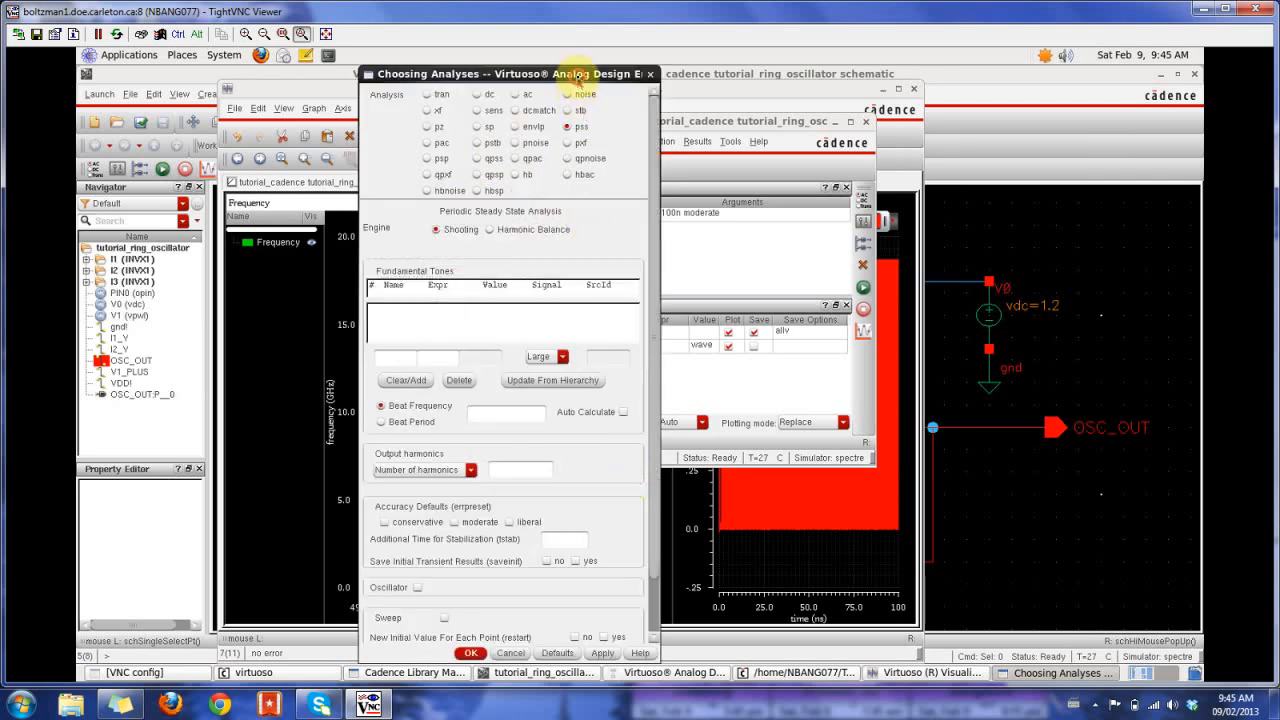
left_click_drag(571, 73, 688, 73)
left_click_drag(842, 35, 887, 31)
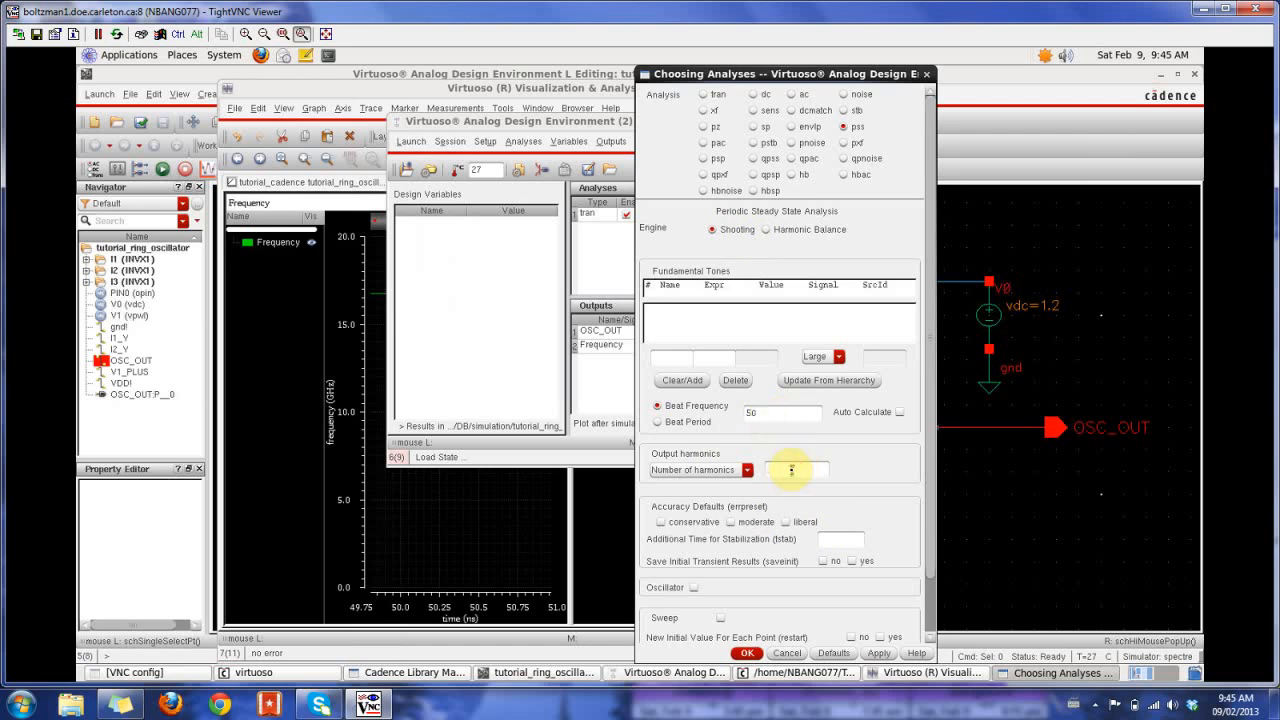
left_click(733, 522)
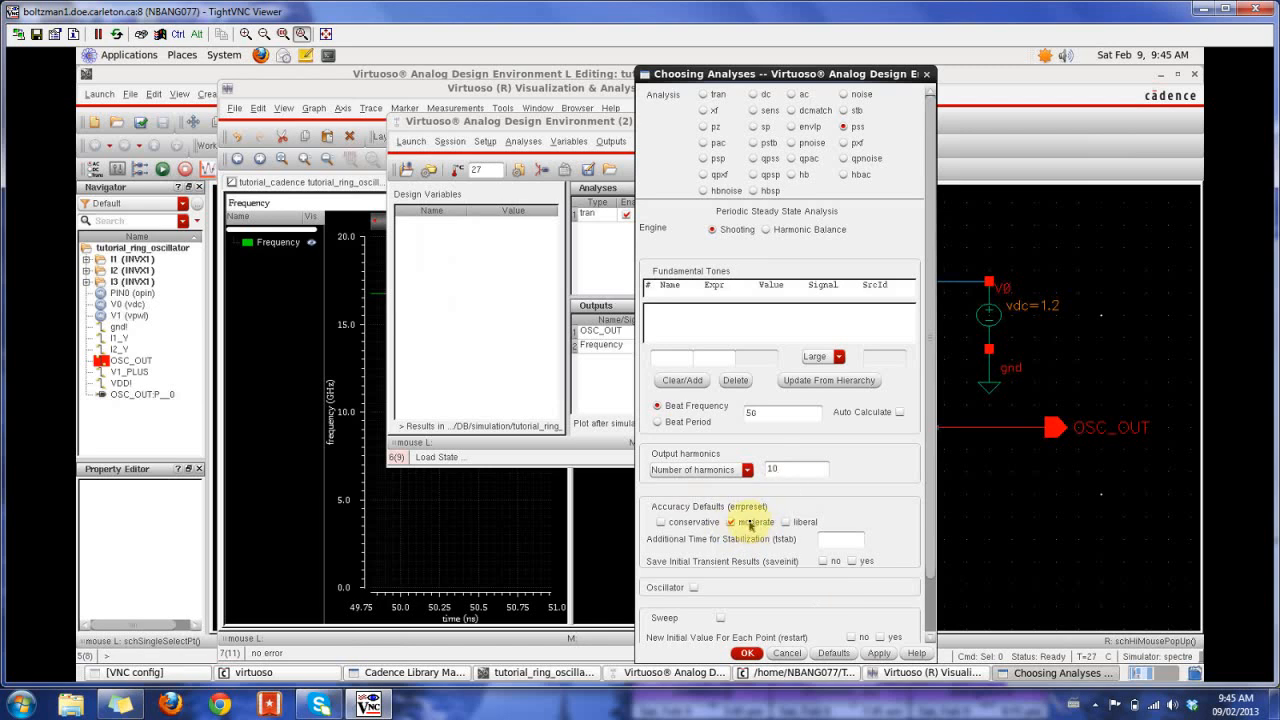
- Zoom the OSC_OUT transient plot to about the first 10 ns to examine the oscillation start-up for the stabilization time
left_click(828, 541)
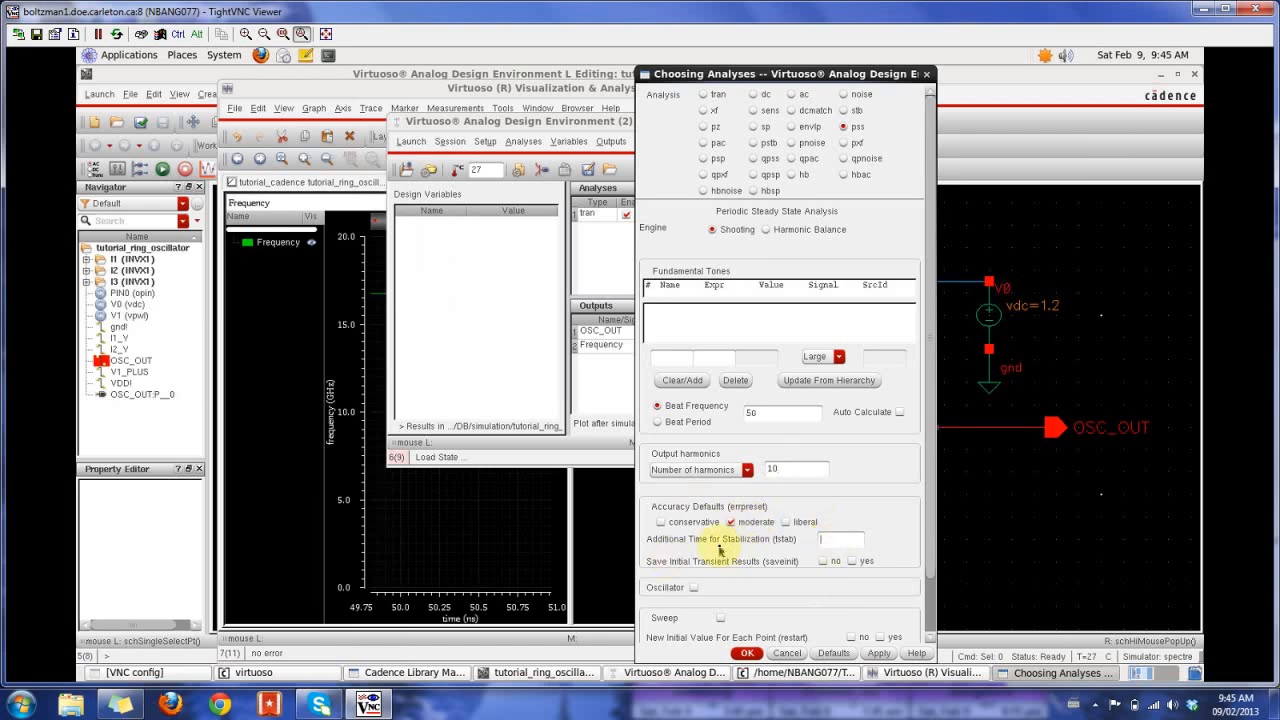
left_click(605, 549)
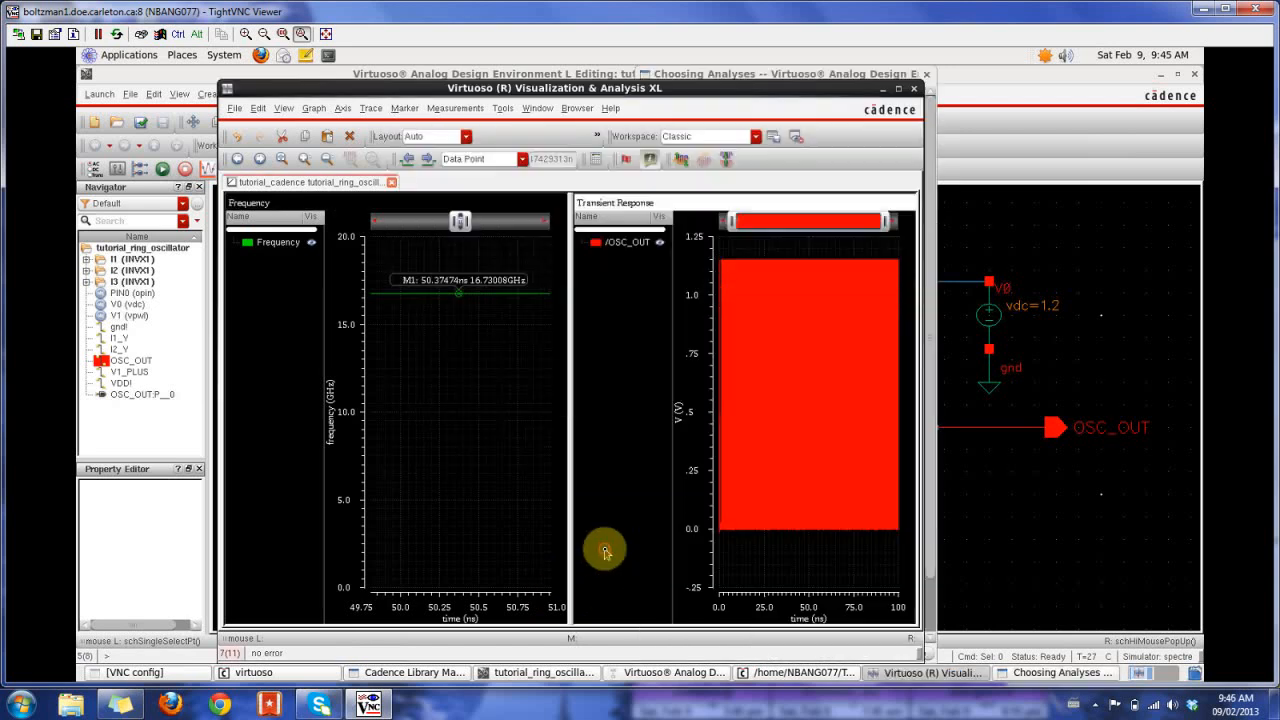
right_click_drag(789, 550, 716, 223)
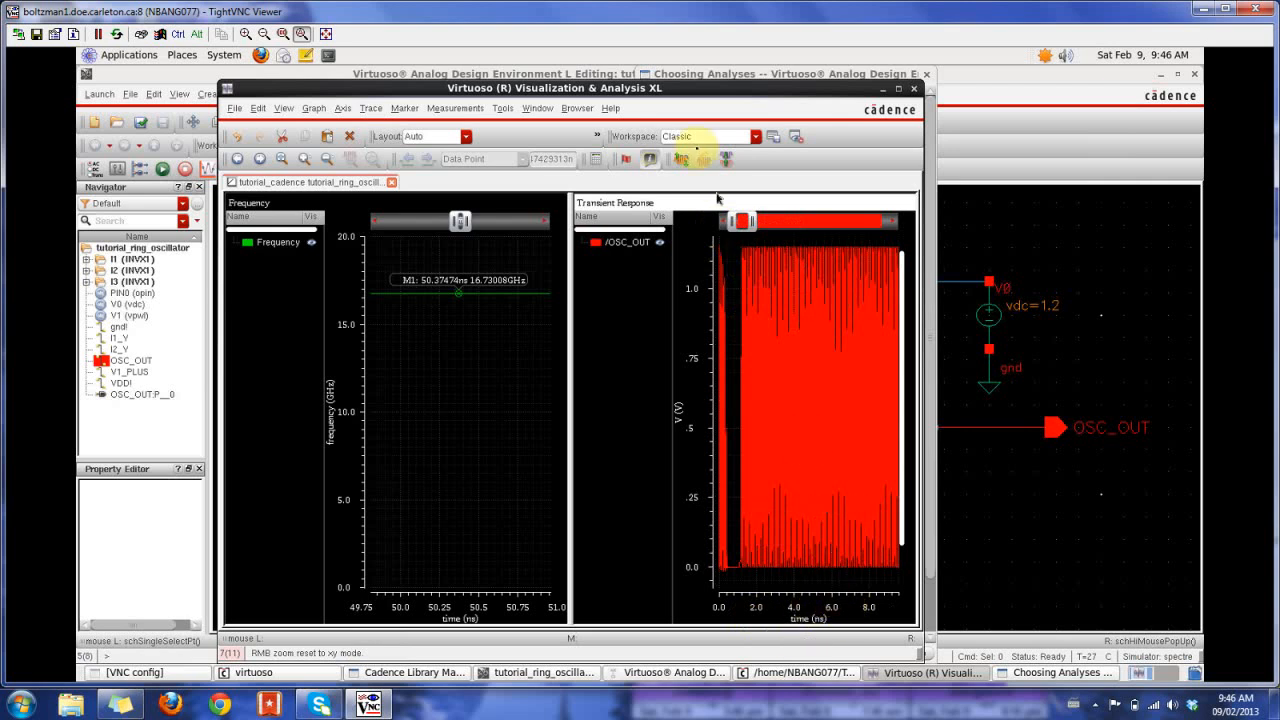
- Check the OSC_OUT waveform around 40 ns, then set the pss stabilization time to 40n and enable saving of the initial transient results
left_click_drag(752, 226, 796, 224)
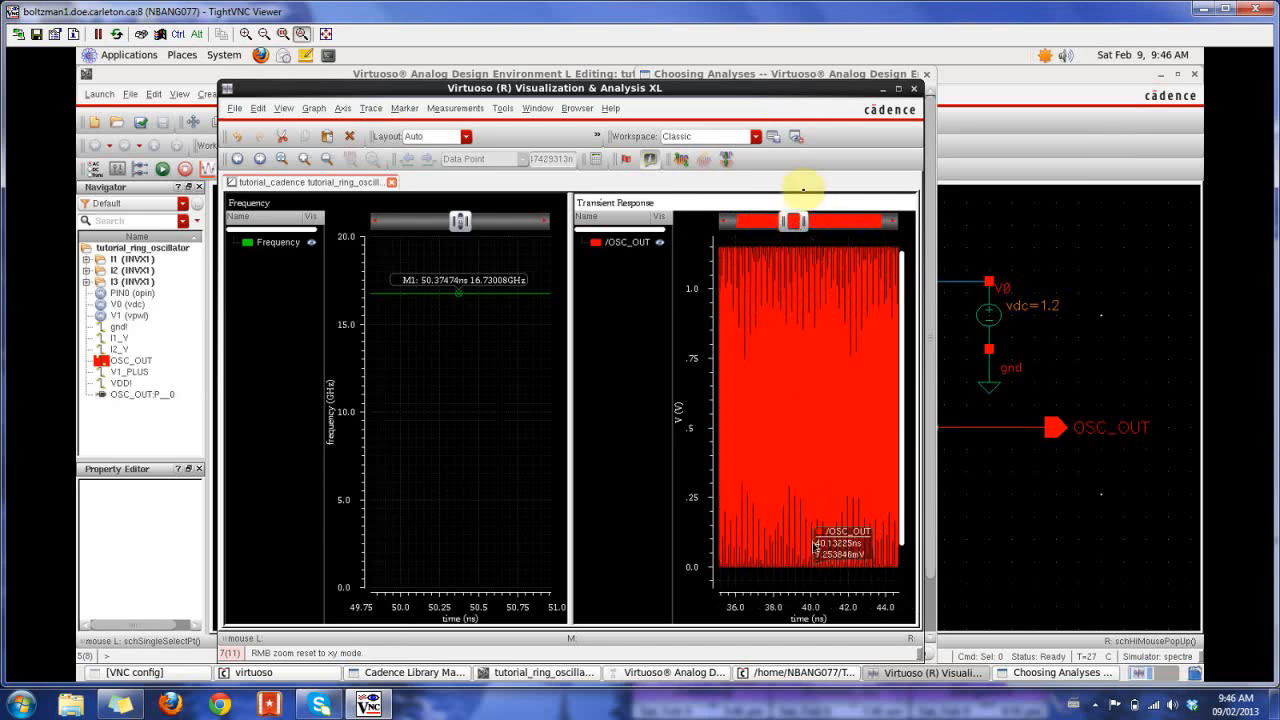
left_click(1065, 673)
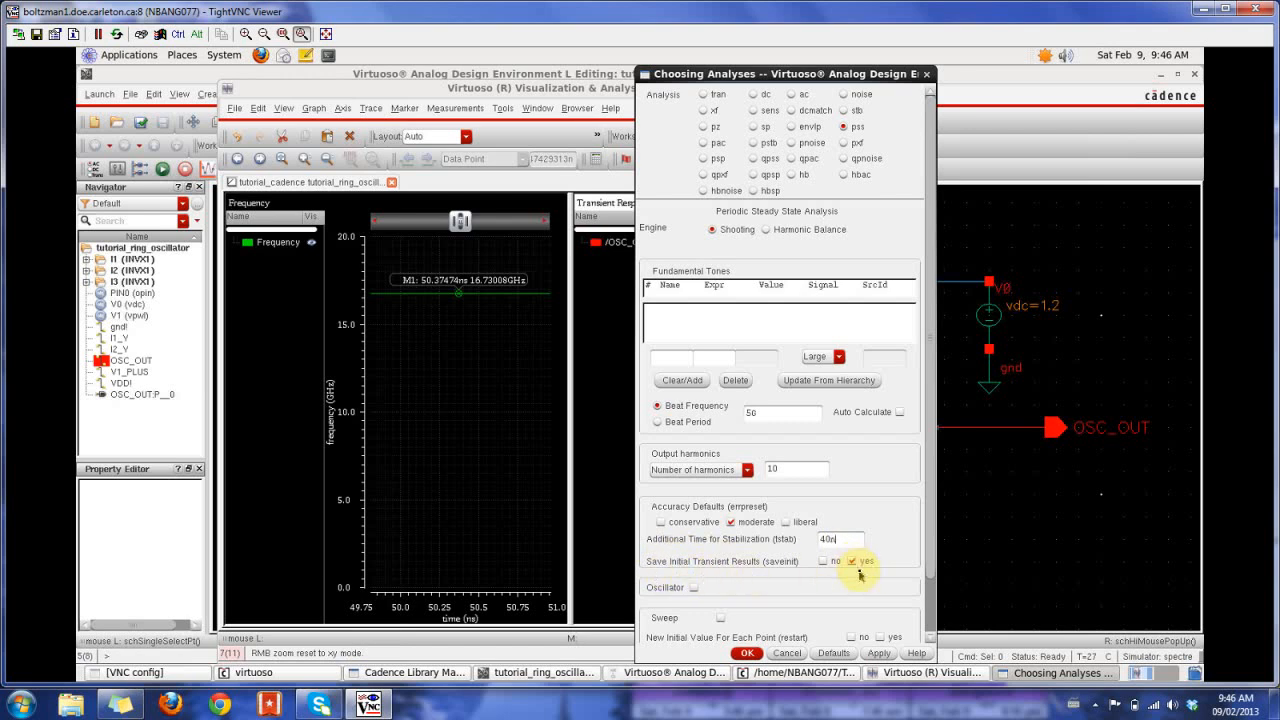
left_click_drag(762, 76, 765, 46)
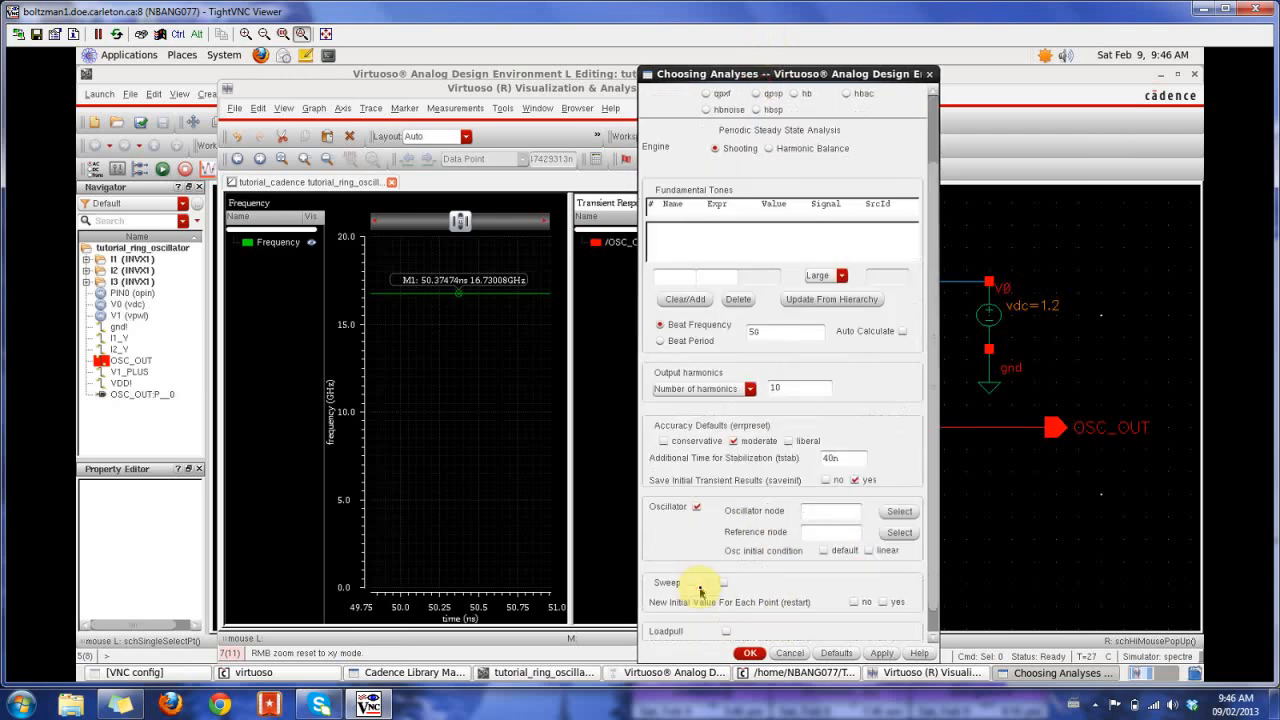
- Define the pss oscillator with OSC_OUT as the oscillator node and gnd! as the reference node, and accept the analysis
left_click(904, 512)
left_click(823, 511)
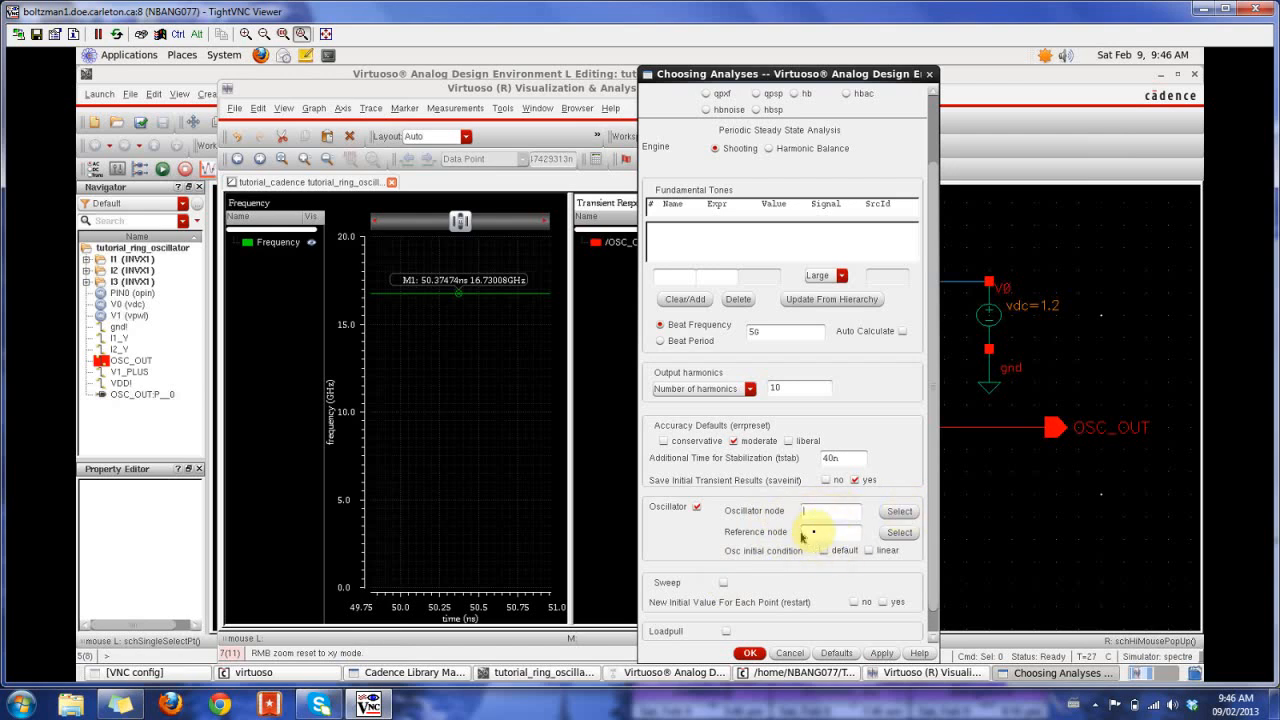
left_click(899, 511)
left_click(986, 428)
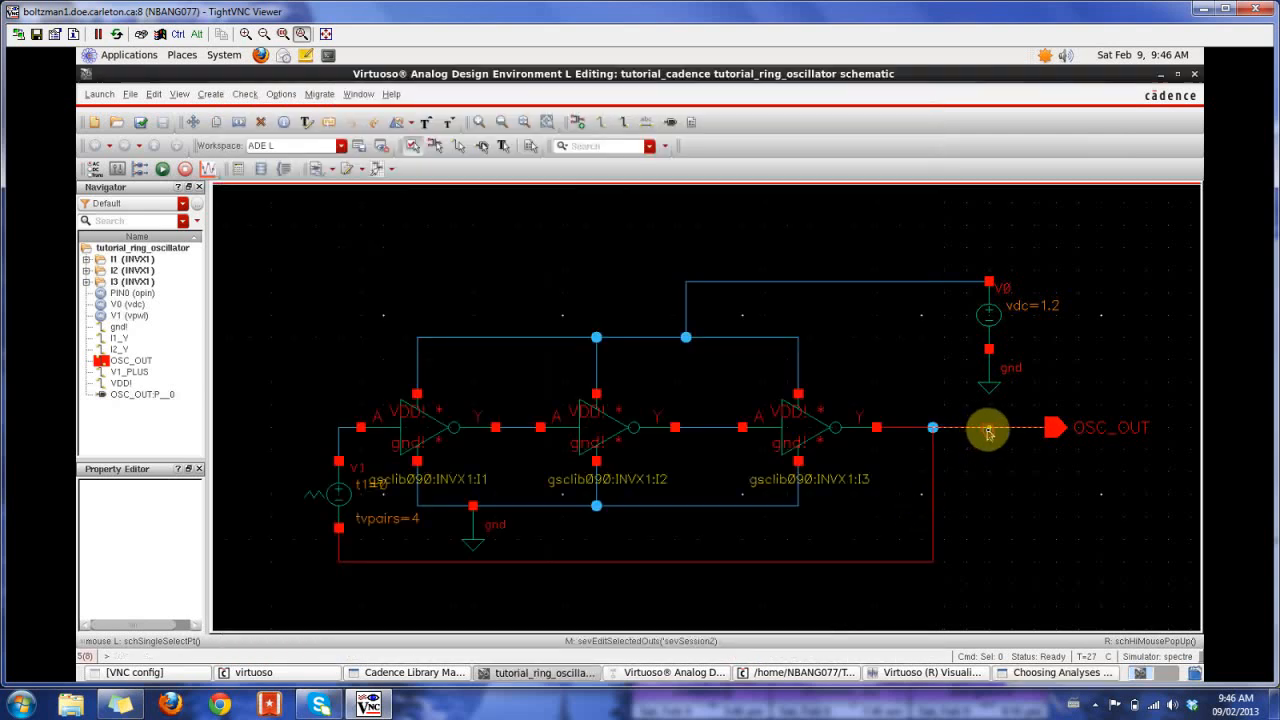
left_click(1060, 672)
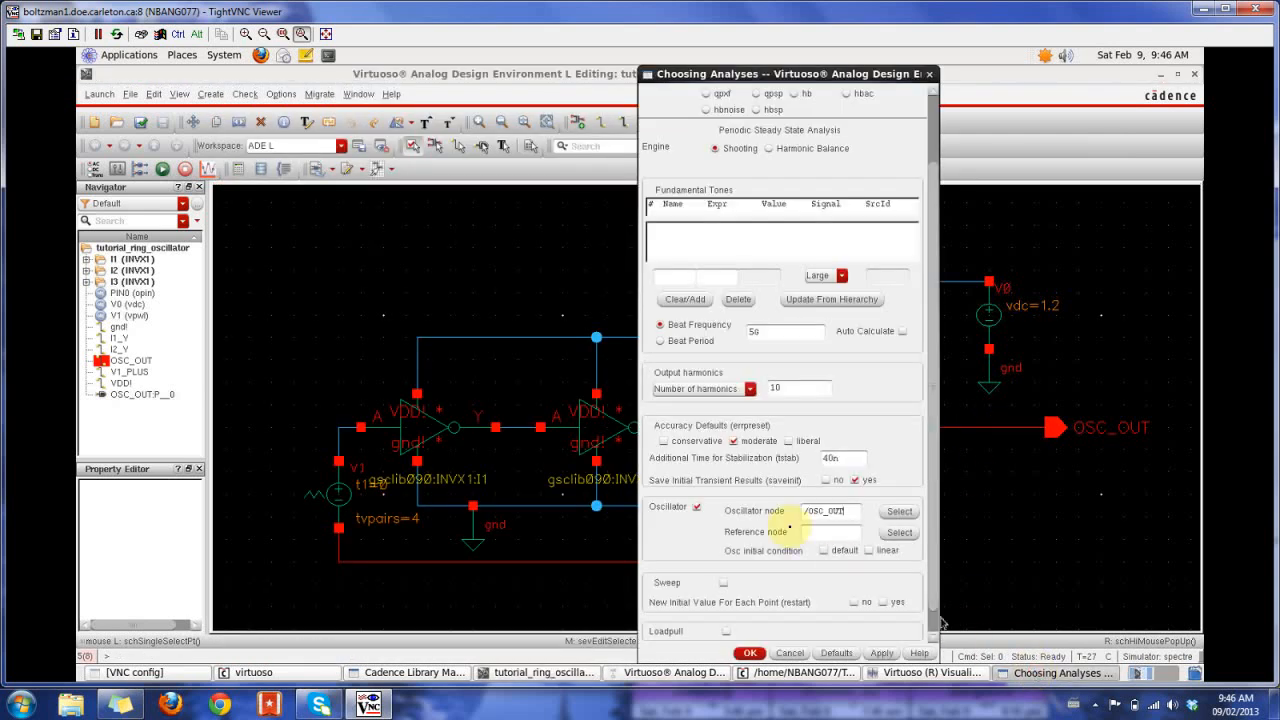
left_click(899, 532)
left_click(551, 505)
left_click(1030, 678)
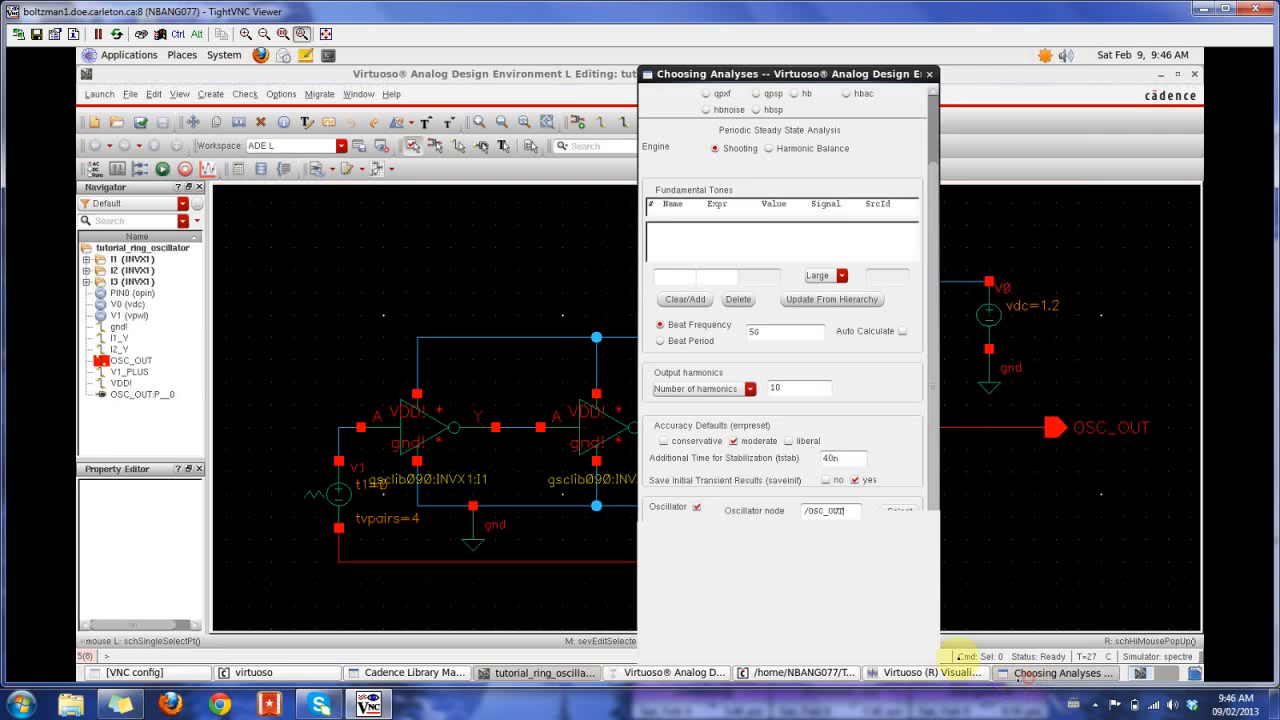
scroll(925, 510, "down", 1)
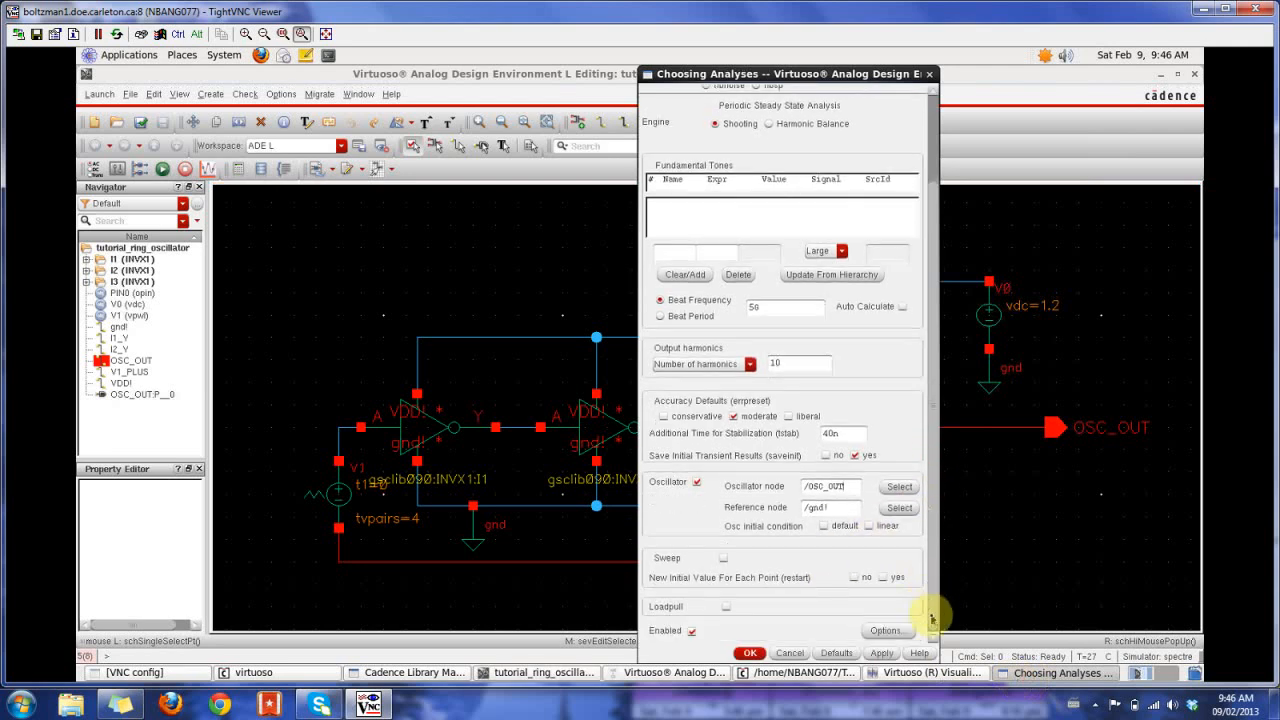
left_click(750, 653)
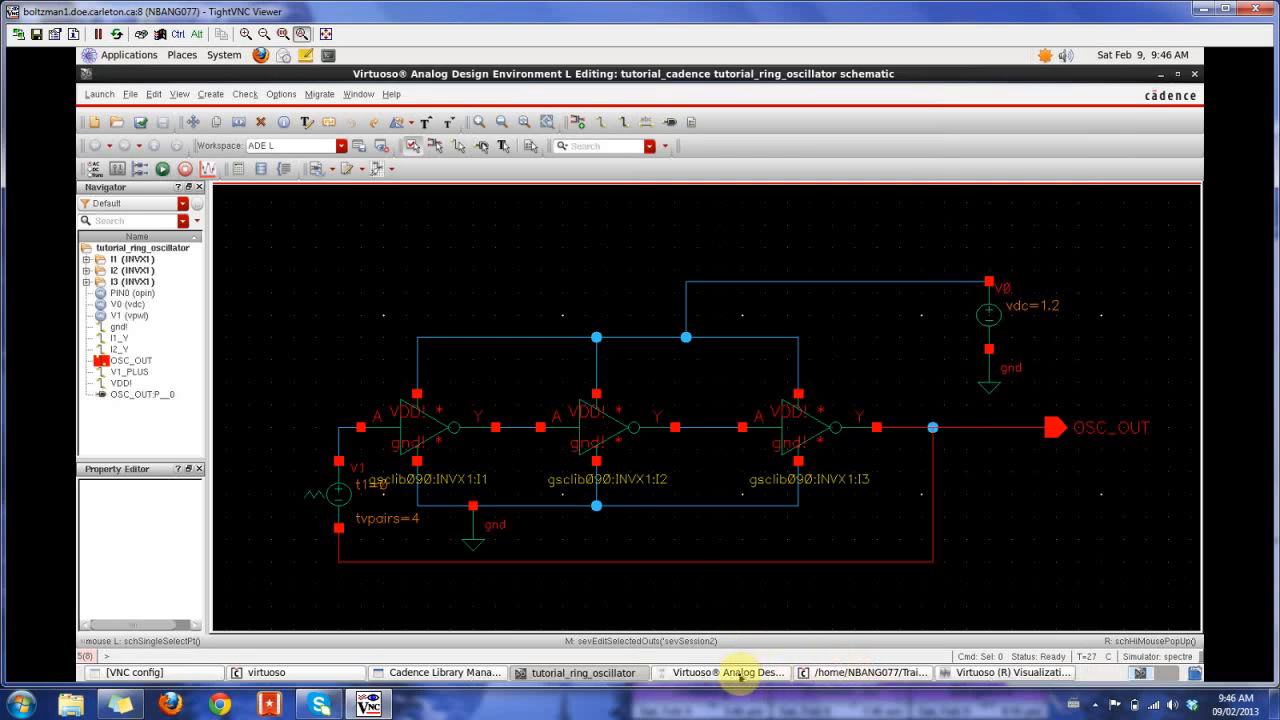
- Set up a pnoise analysis sweeping 10 to 20G, with the additional point 1M and a maximum sideband of 10
left_click(738, 673)
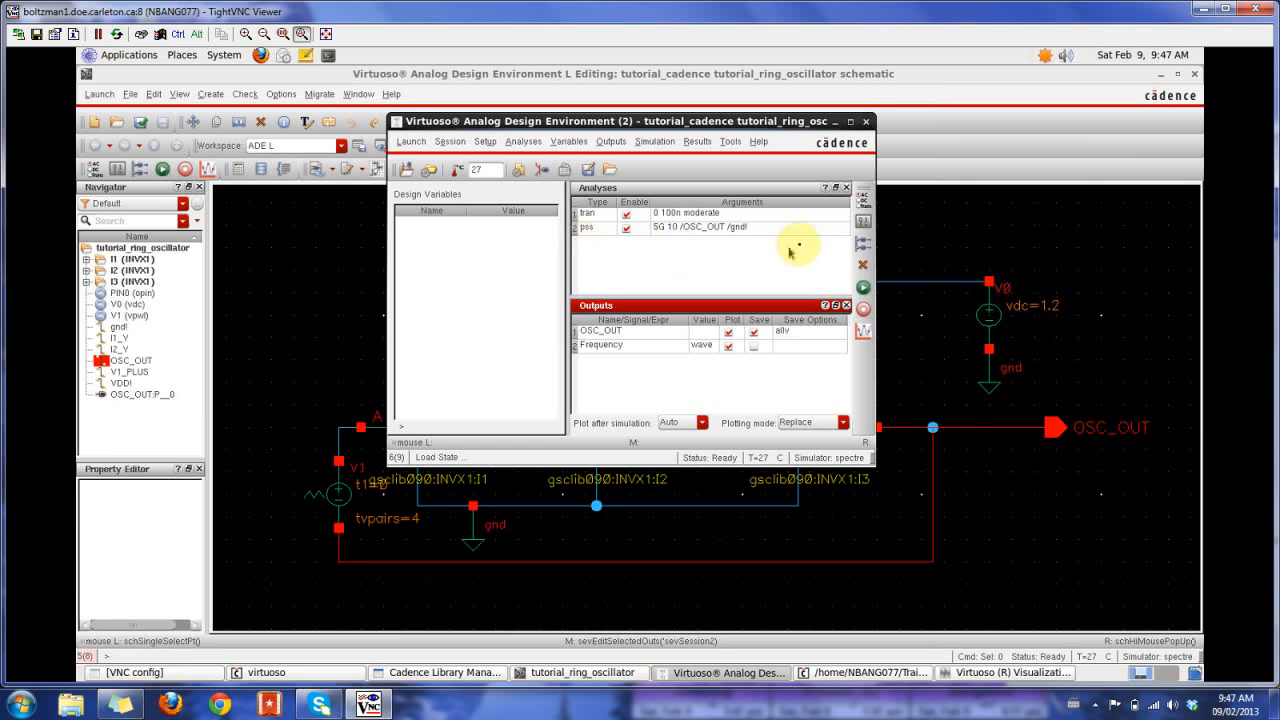
left_click(870, 200)
left_click_drag(938, 288, 940, 150)
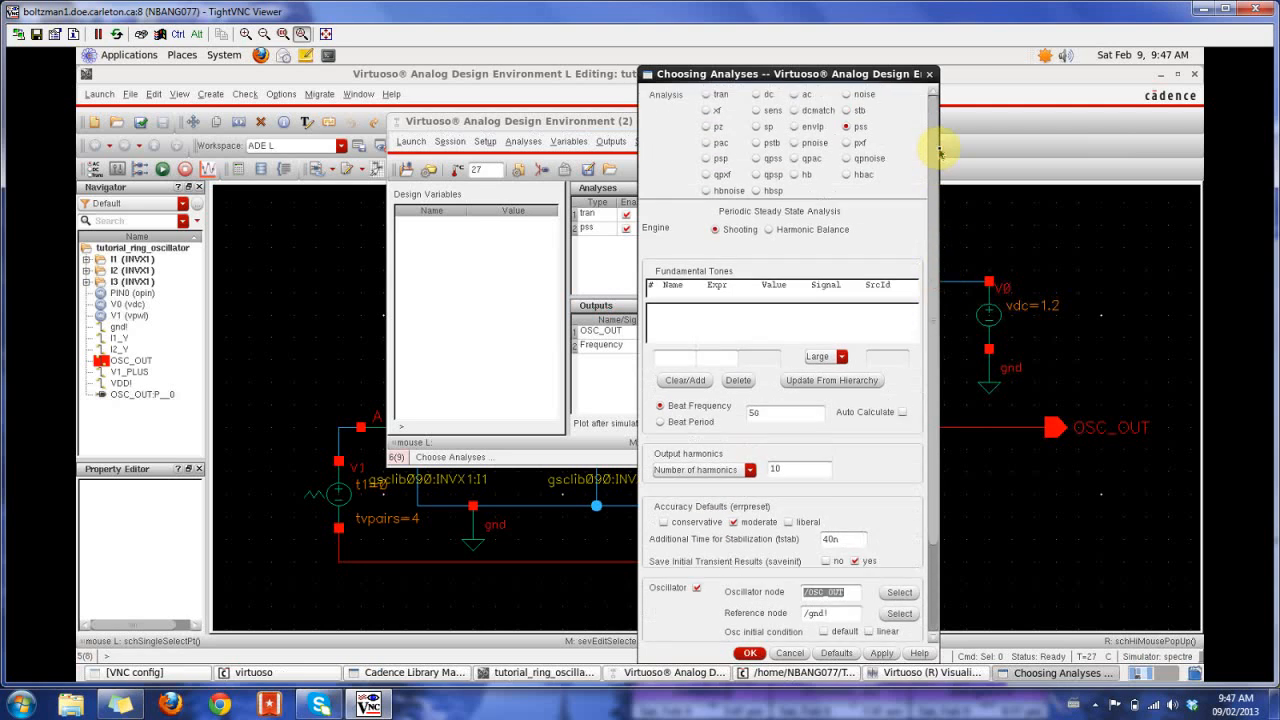
left_click(794, 143)
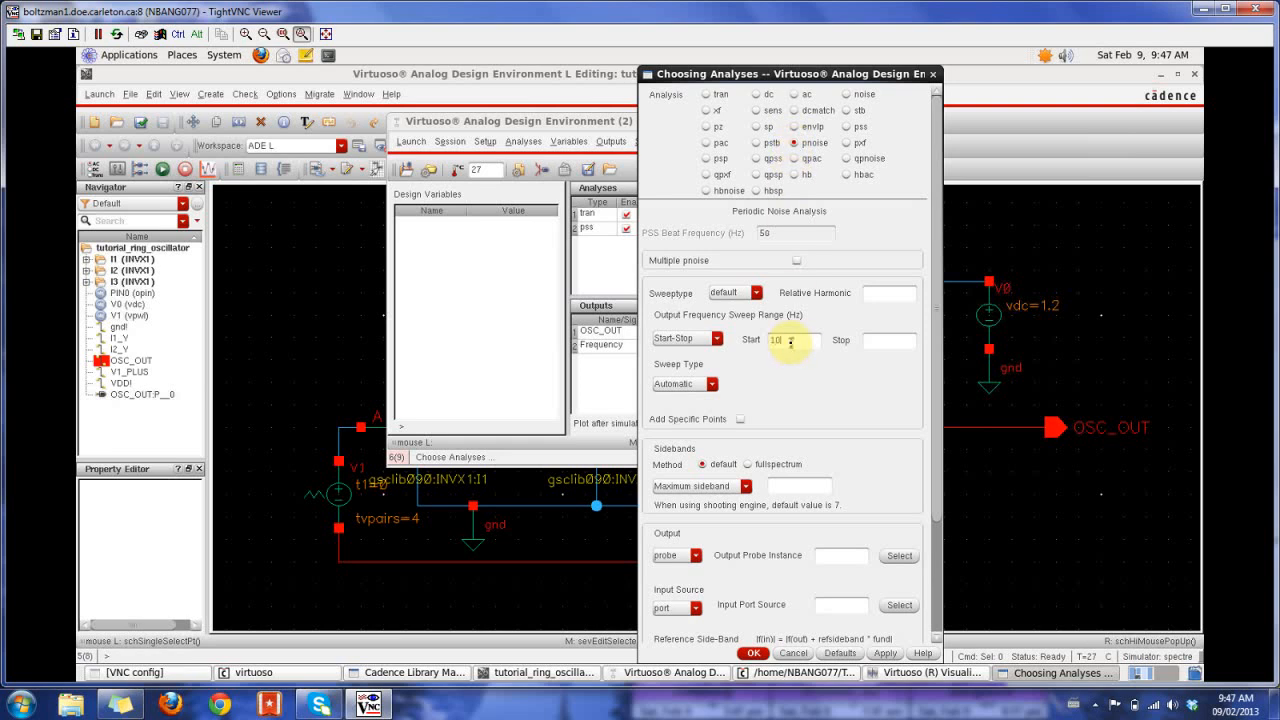
left_click(892, 340)
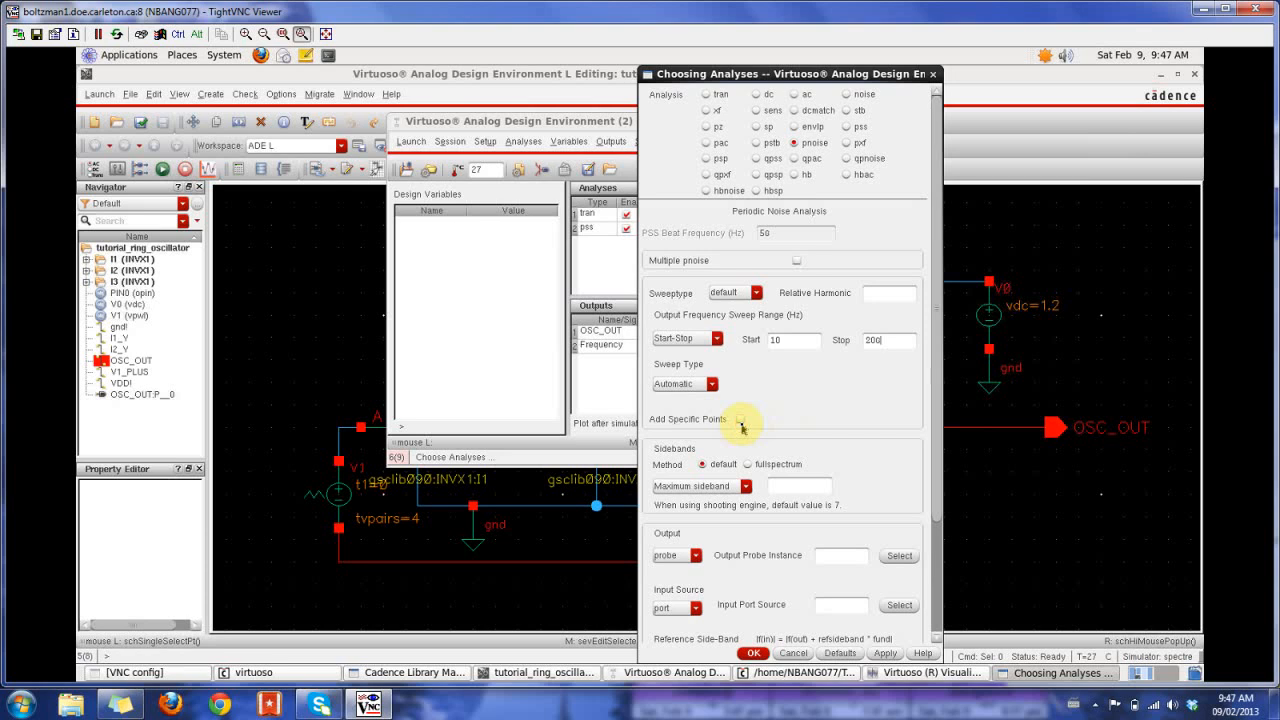
left_click(740, 421)
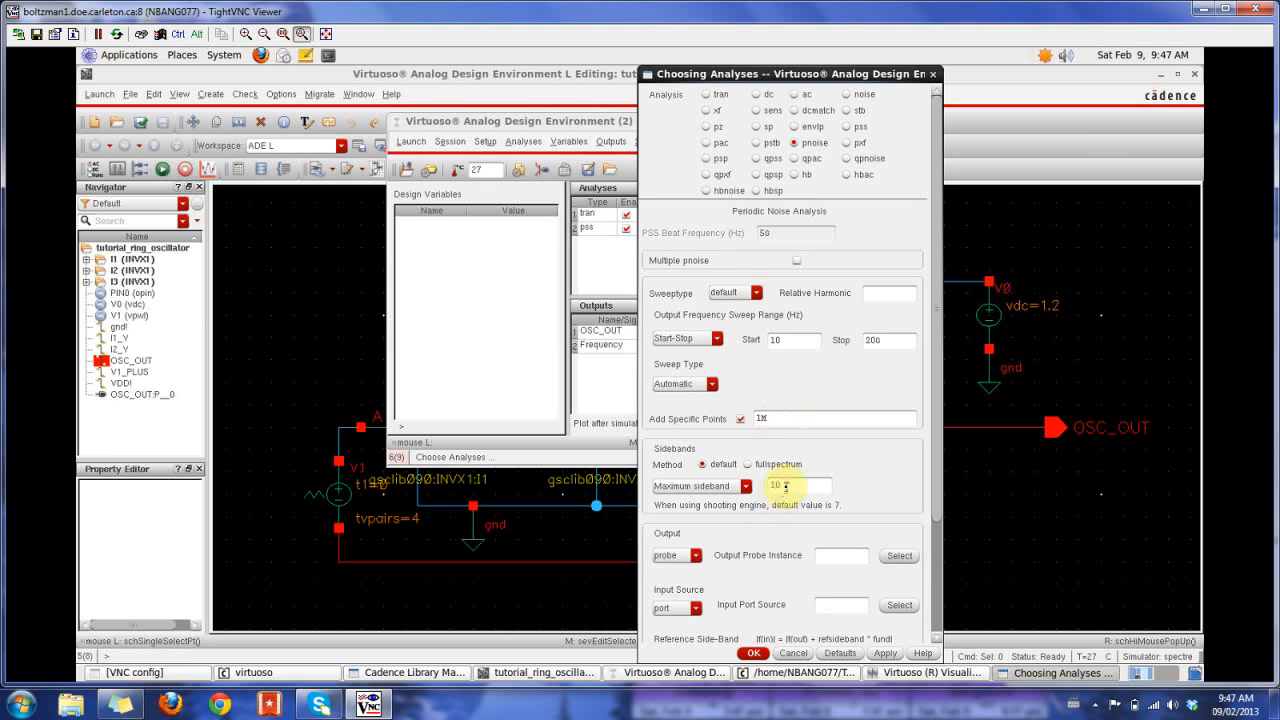
left_click_drag(931, 443, 943, 506)
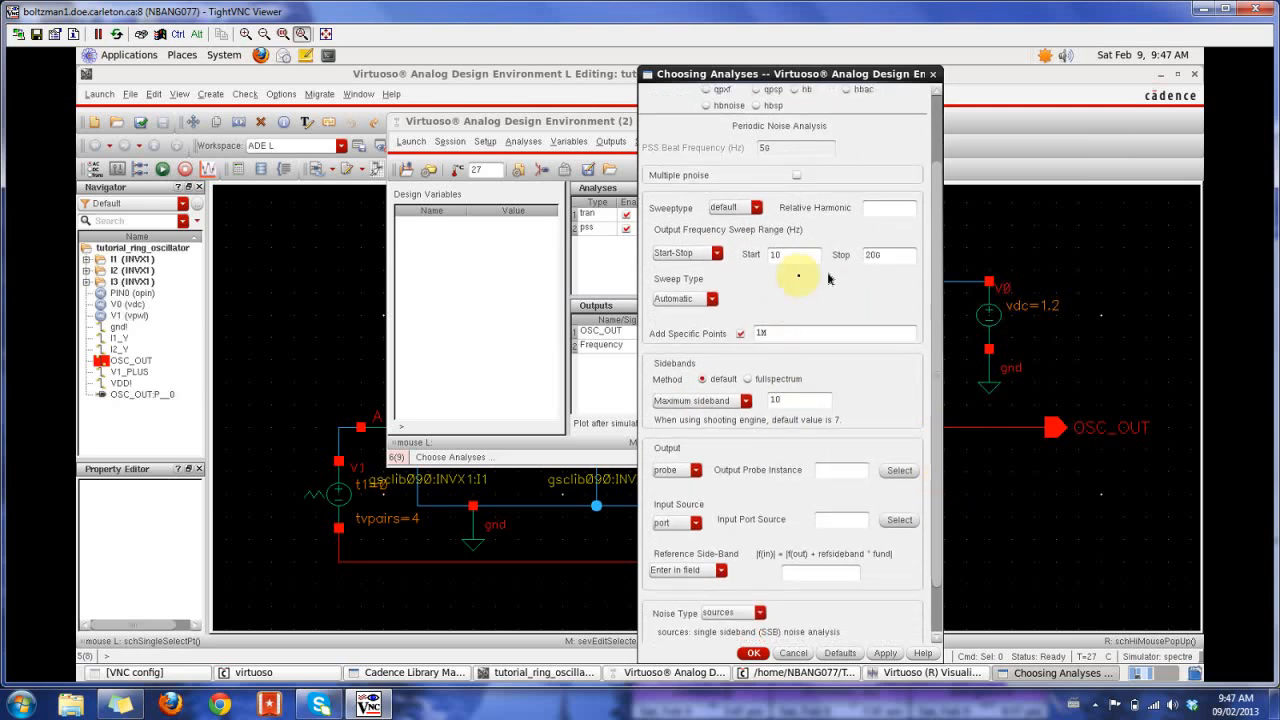
- Set the pnoise output to voltage, with OSC_OUT as the positive and gnd! as the negative output node
left_click_drag(936, 446, 934, 478)
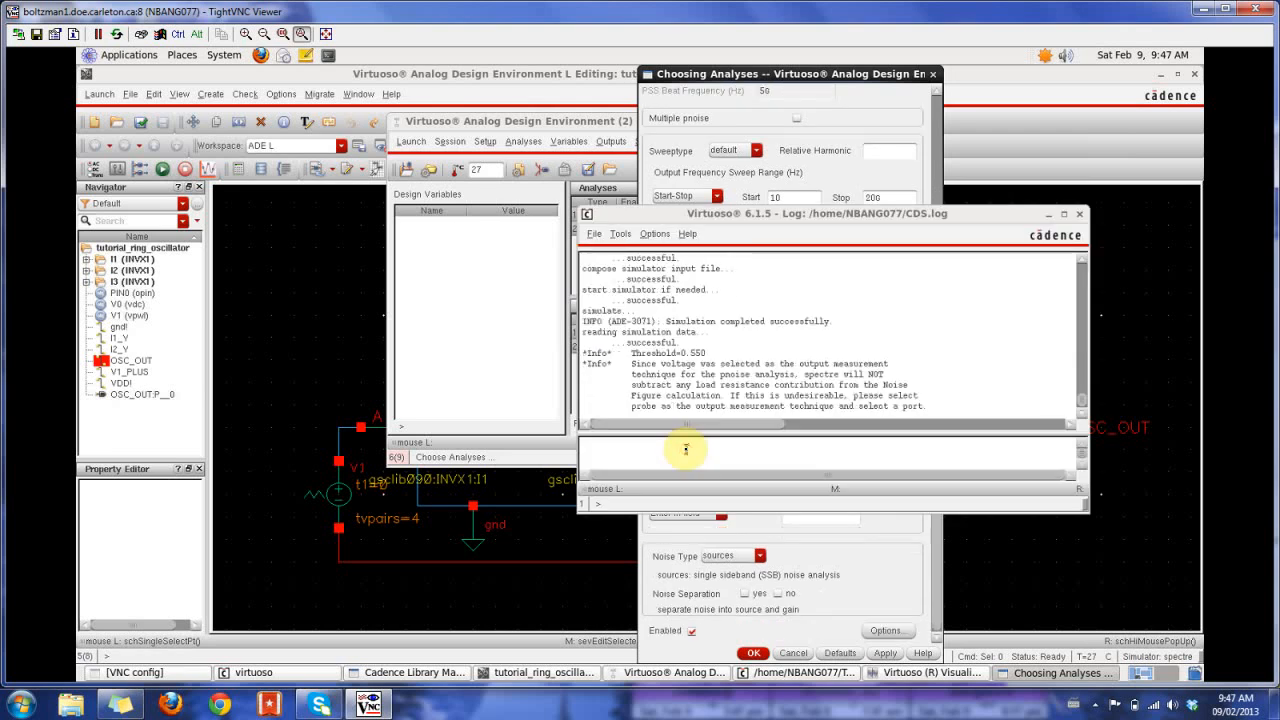
left_click(796, 73)
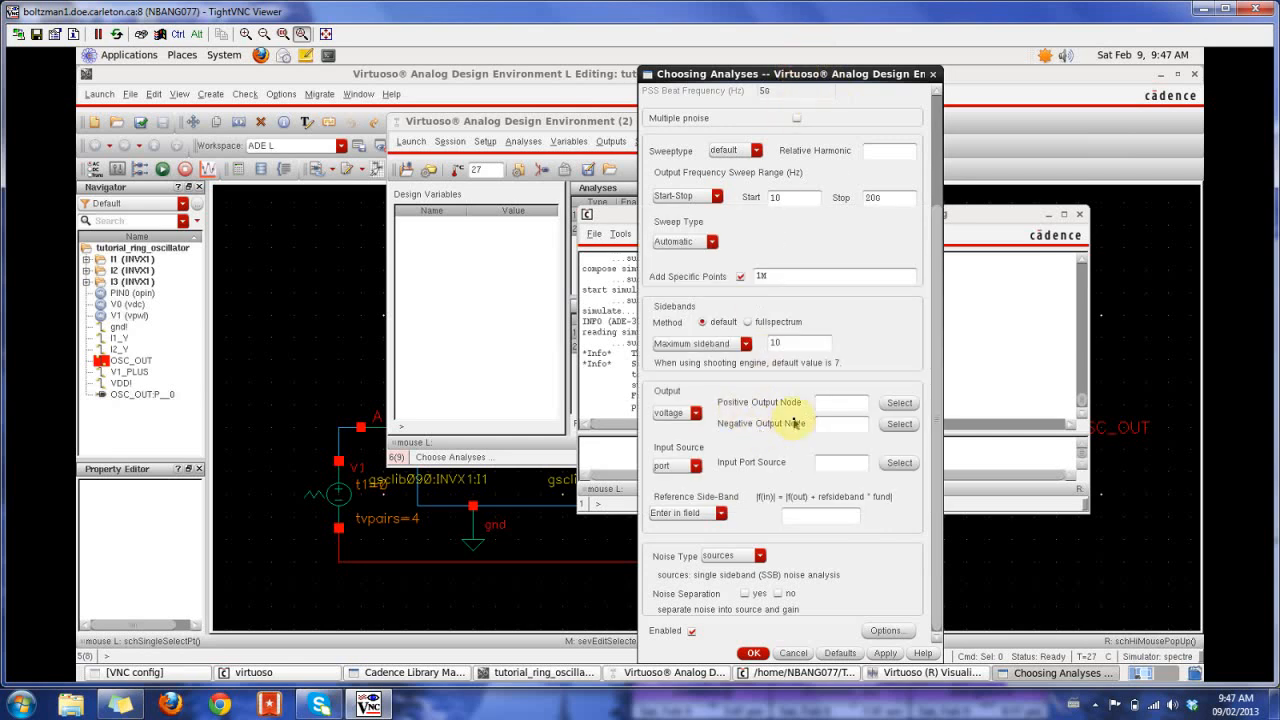
left_click(899, 402)
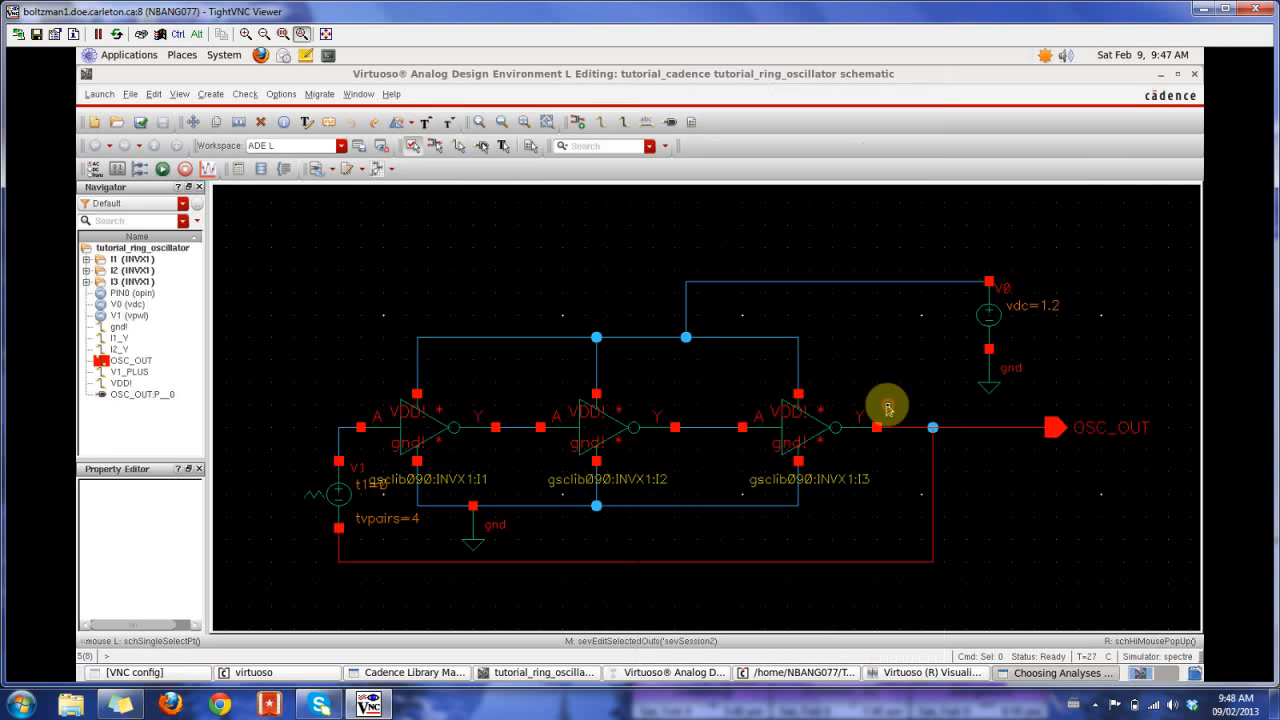
left_click(958, 428)
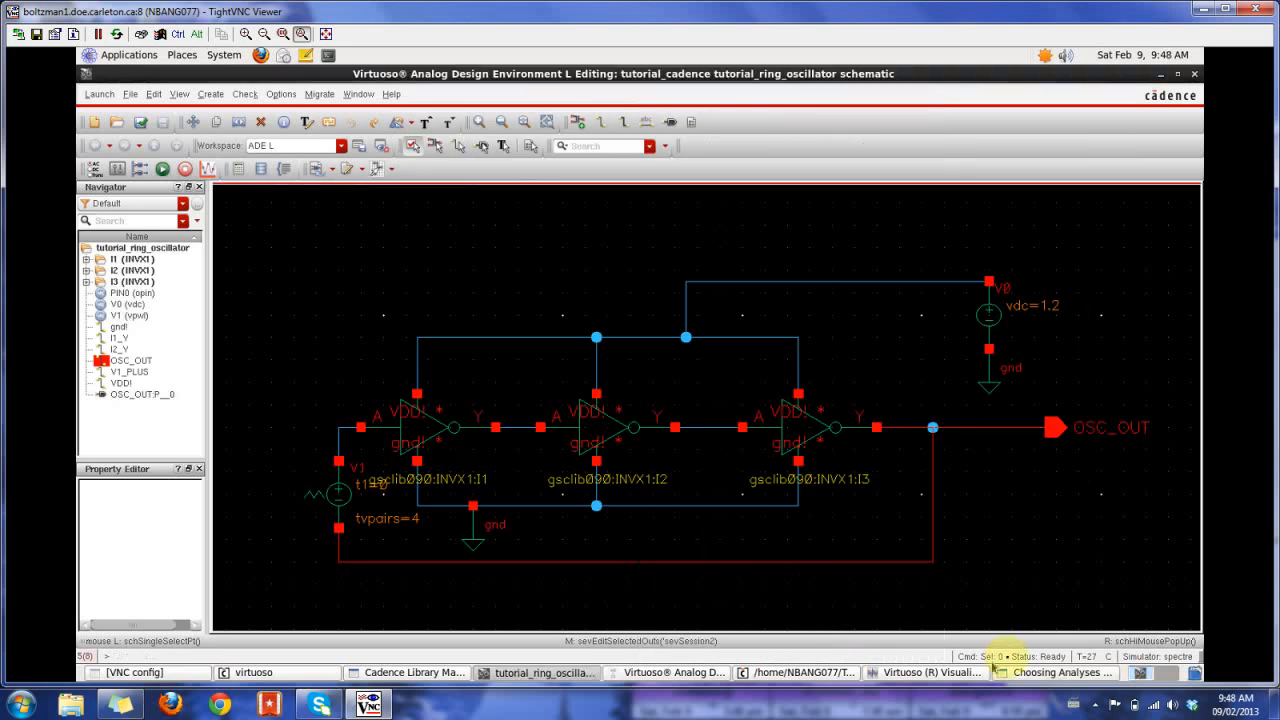
left_click(1027, 669)
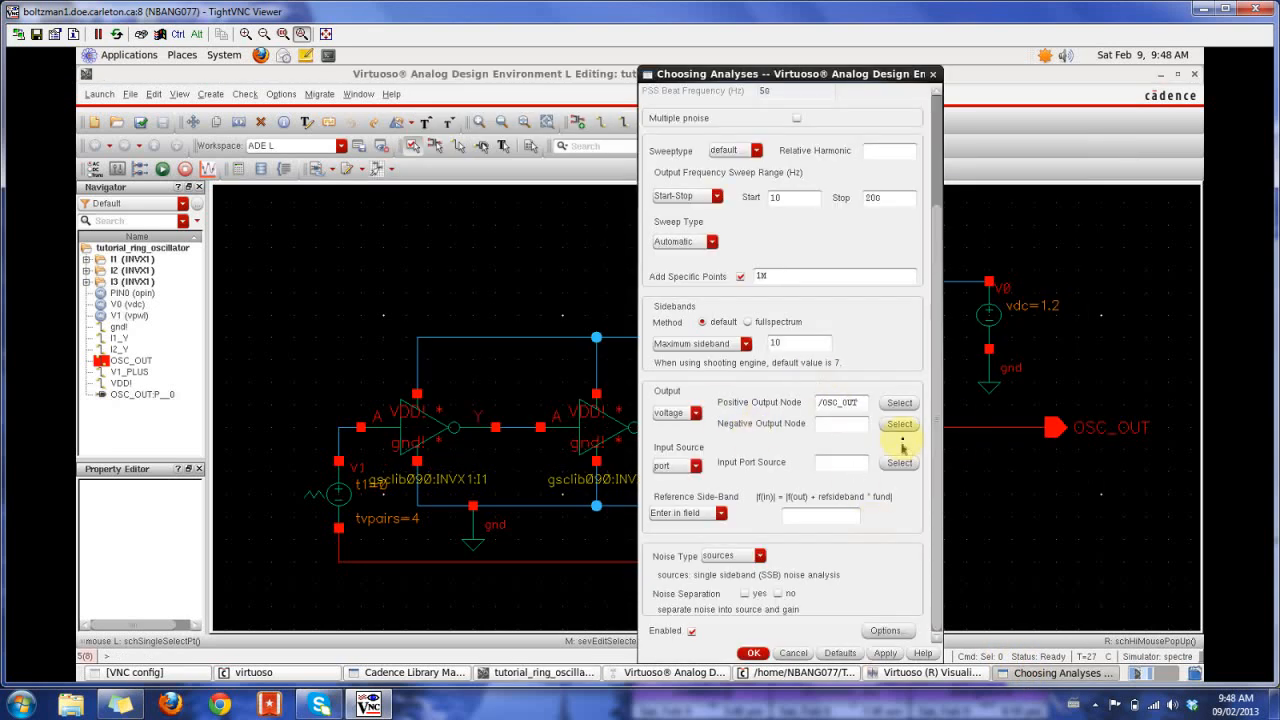
left_click(901, 428)
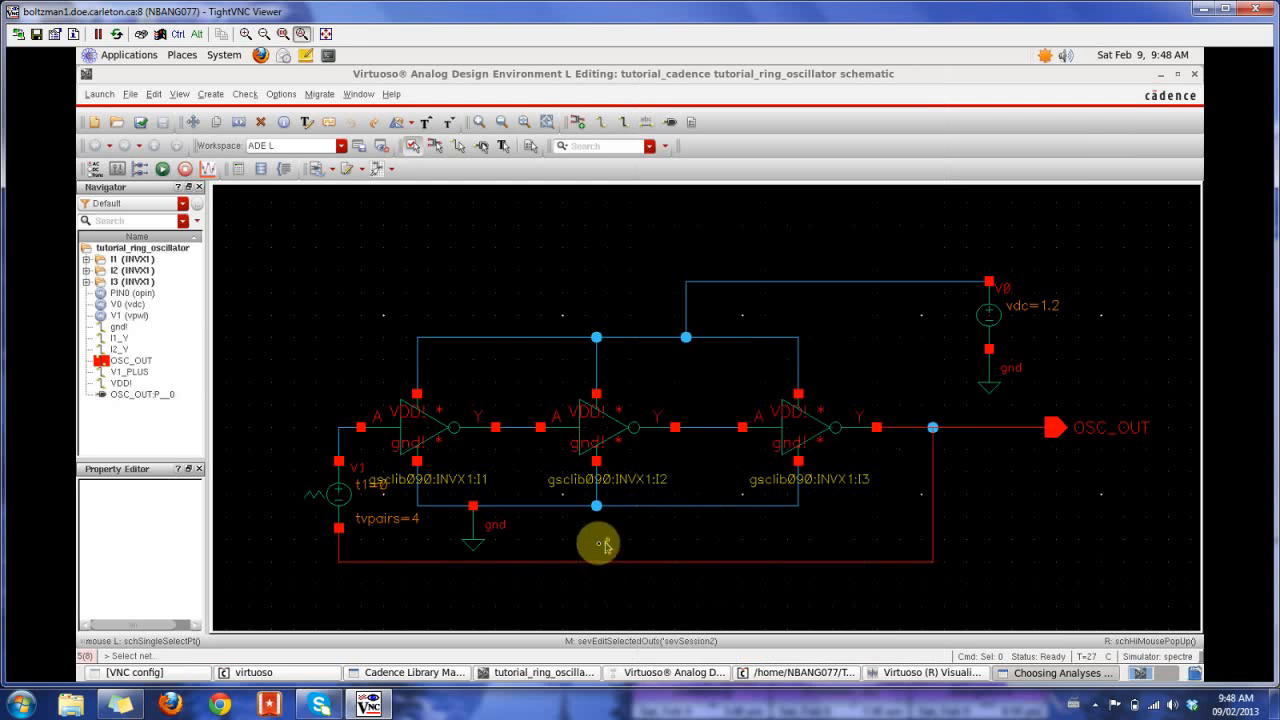
left_click(531, 506)
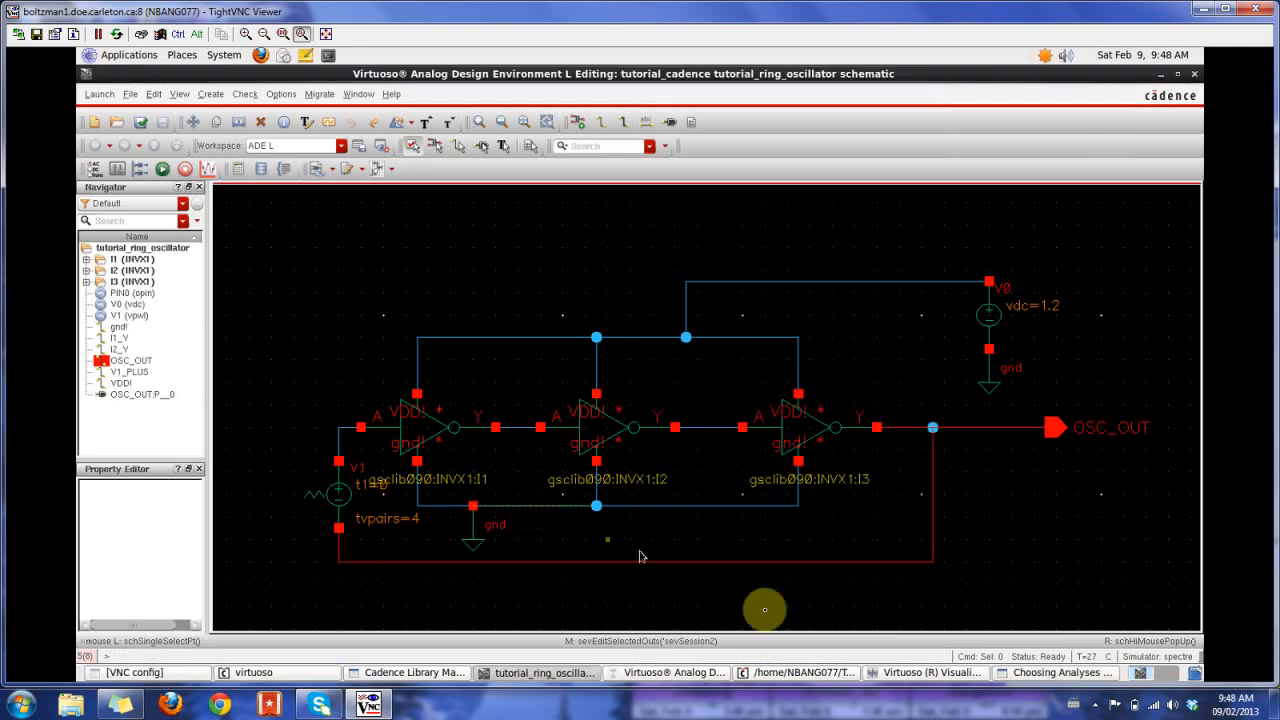
left_click(1090, 679)
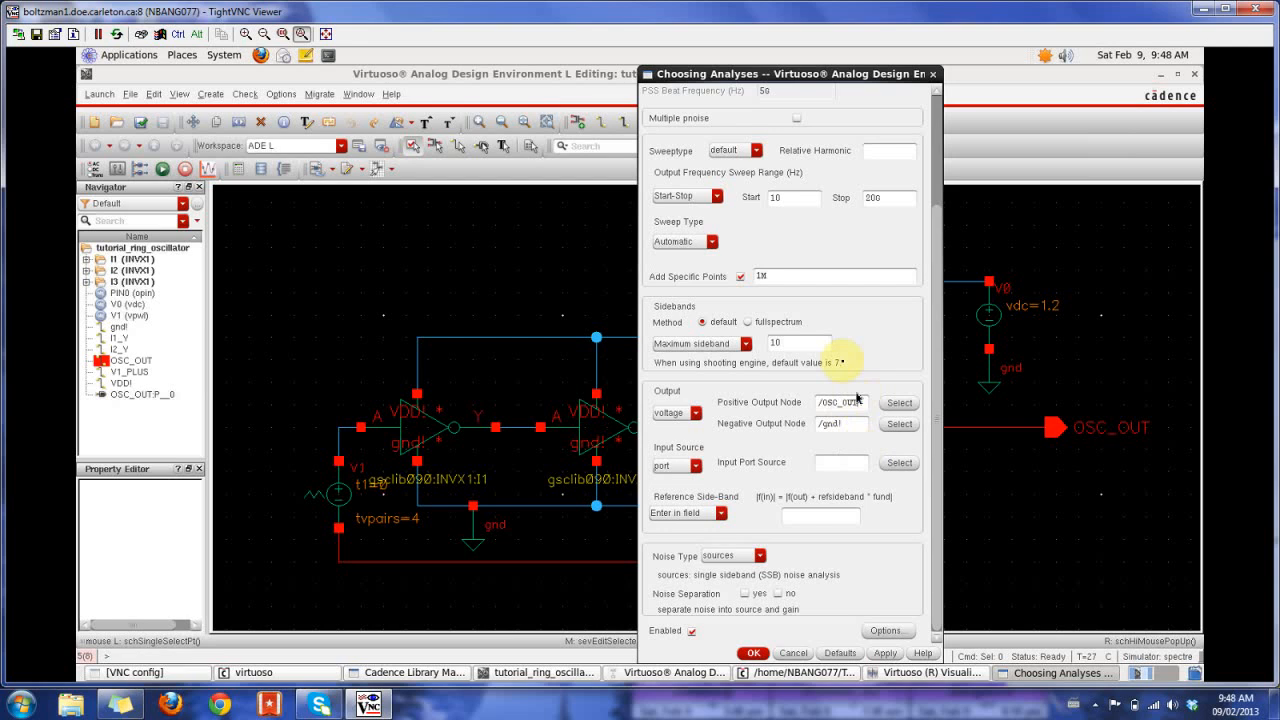
- Set the pnoise input source to none and accept the analysis
left_click(696, 466)
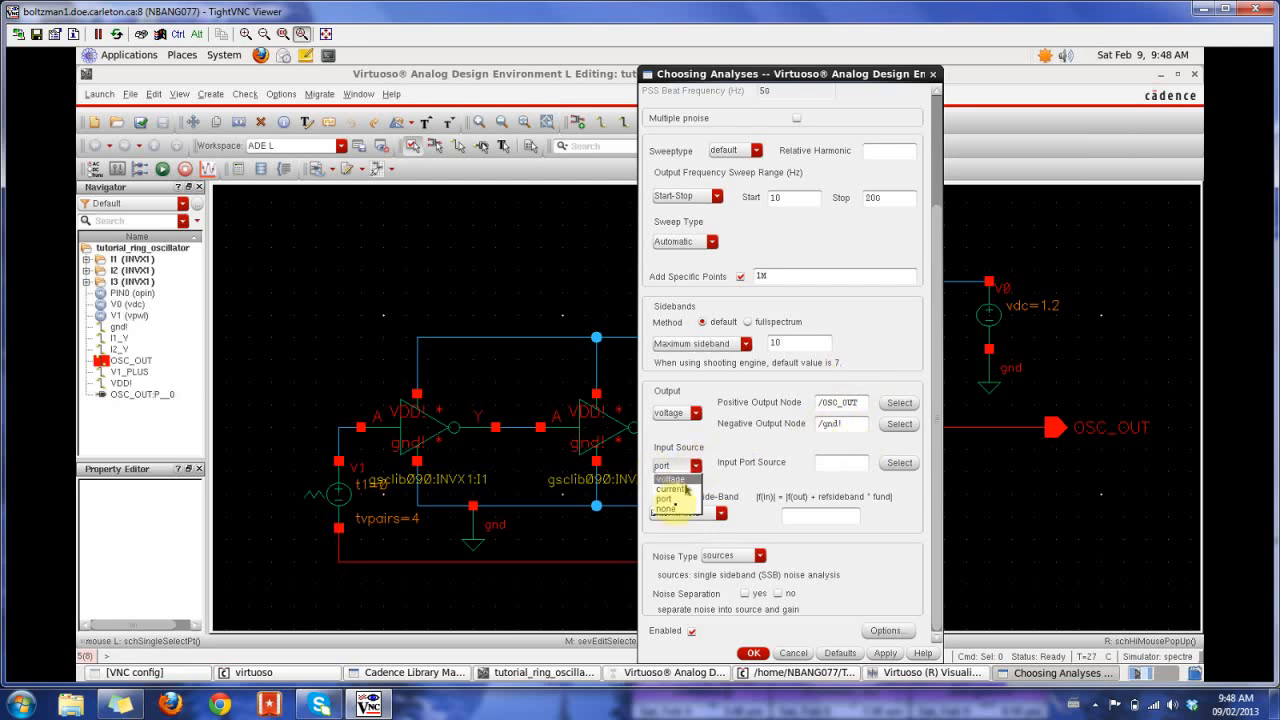
left_click(670, 508)
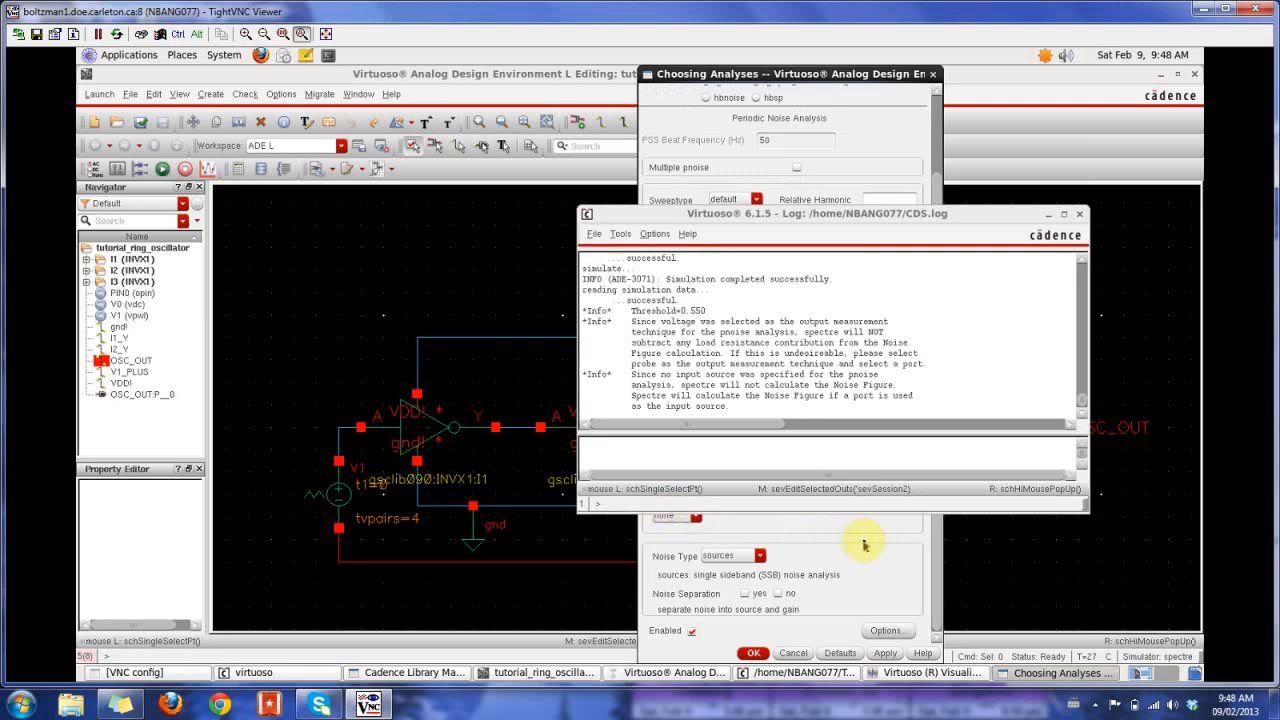
left_click(805, 74)
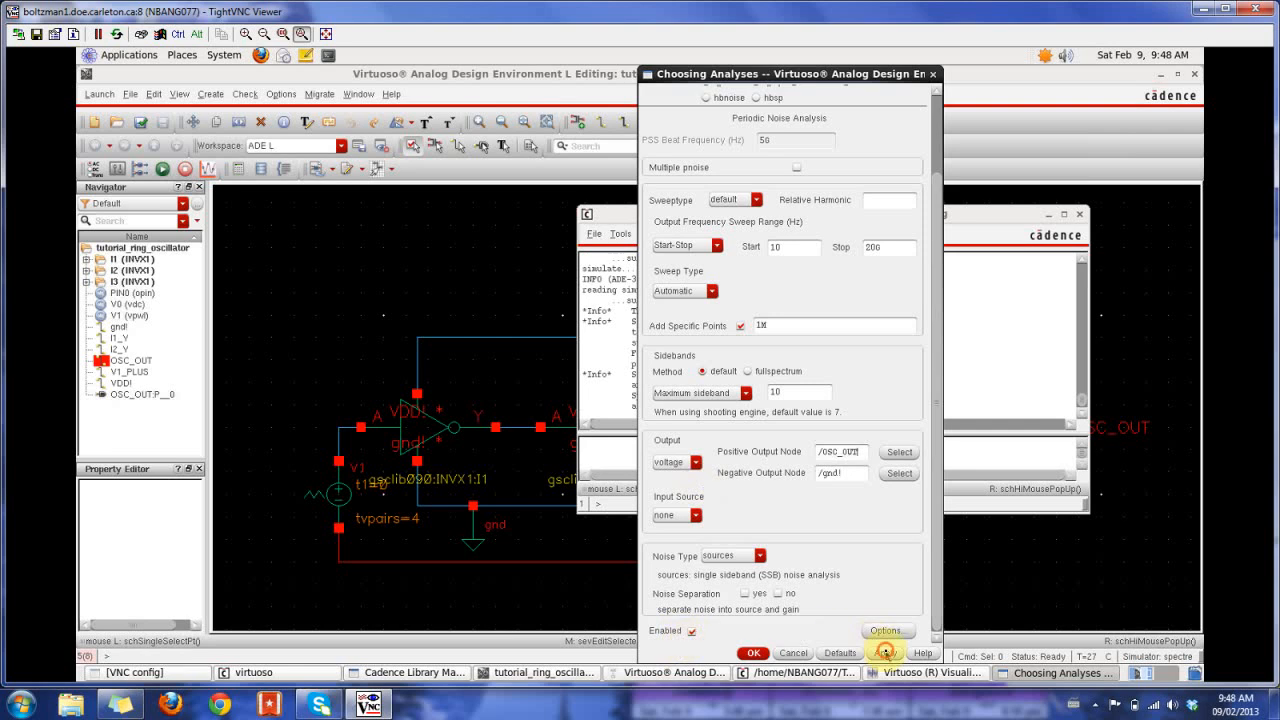
left_click(753, 653)
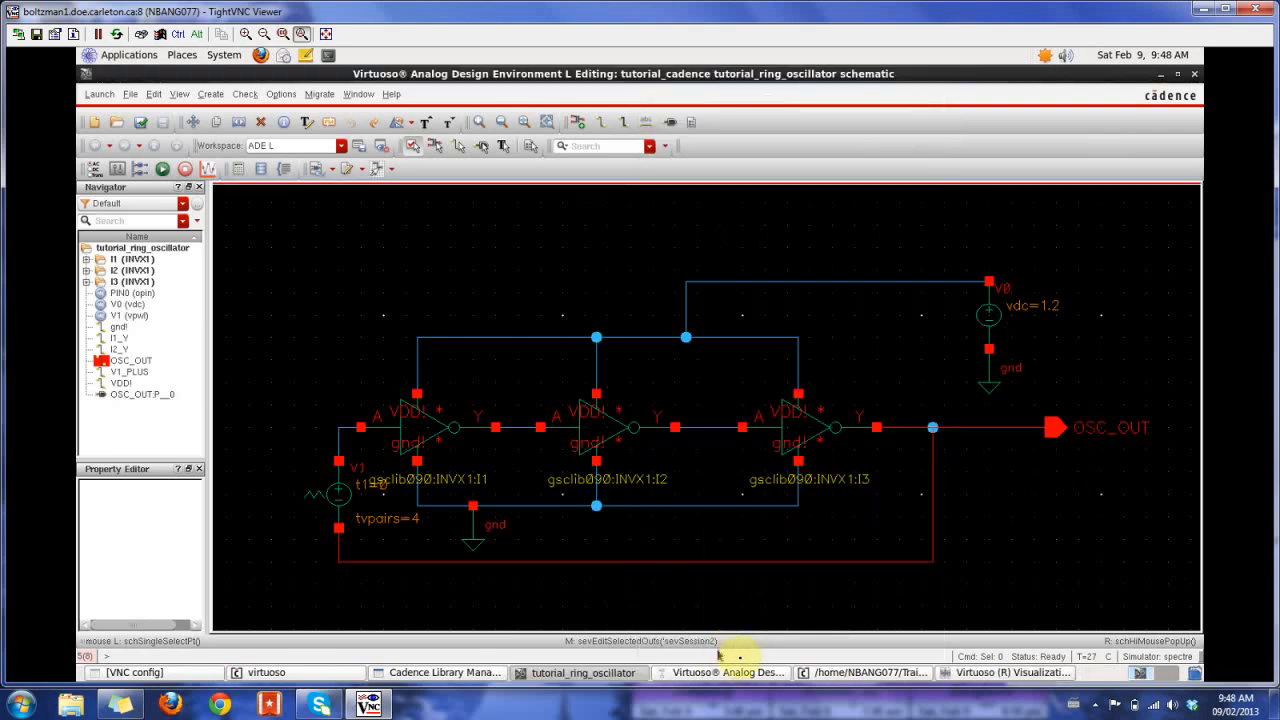
- Open the outputs setup from the ADE window and name a new output Phase Noise
left_click(748, 673)
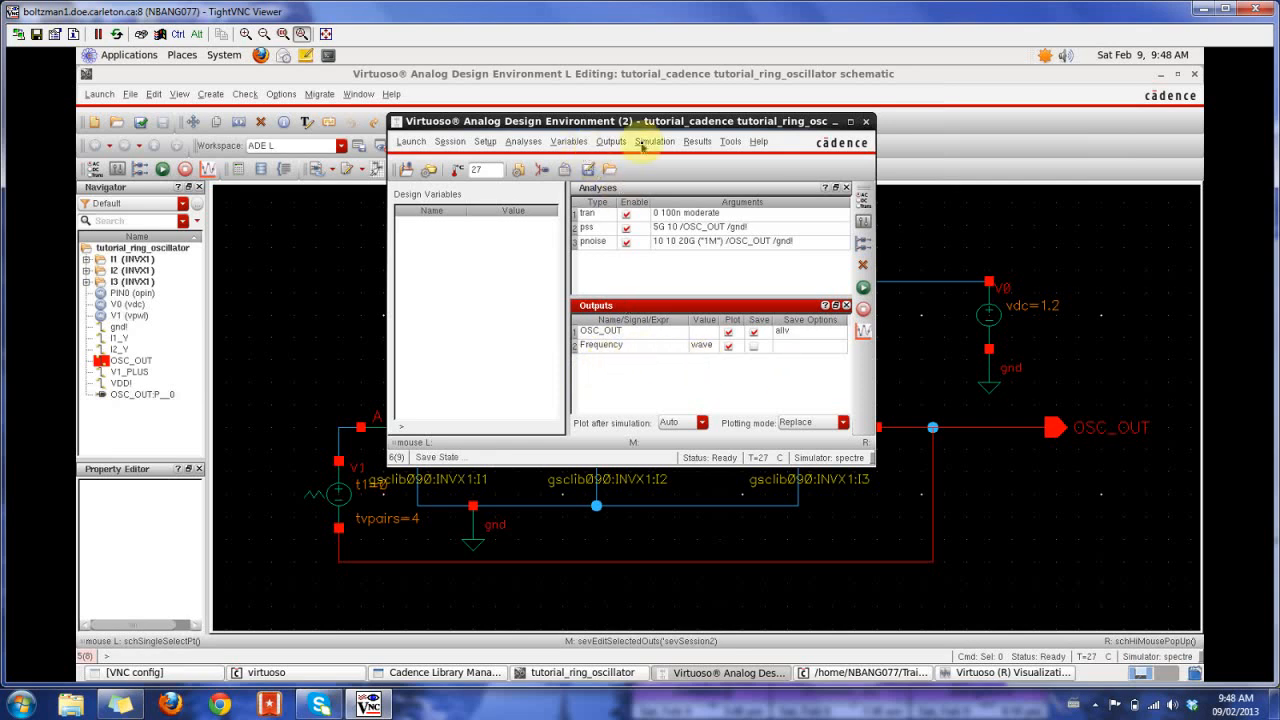
left_click(611, 141)
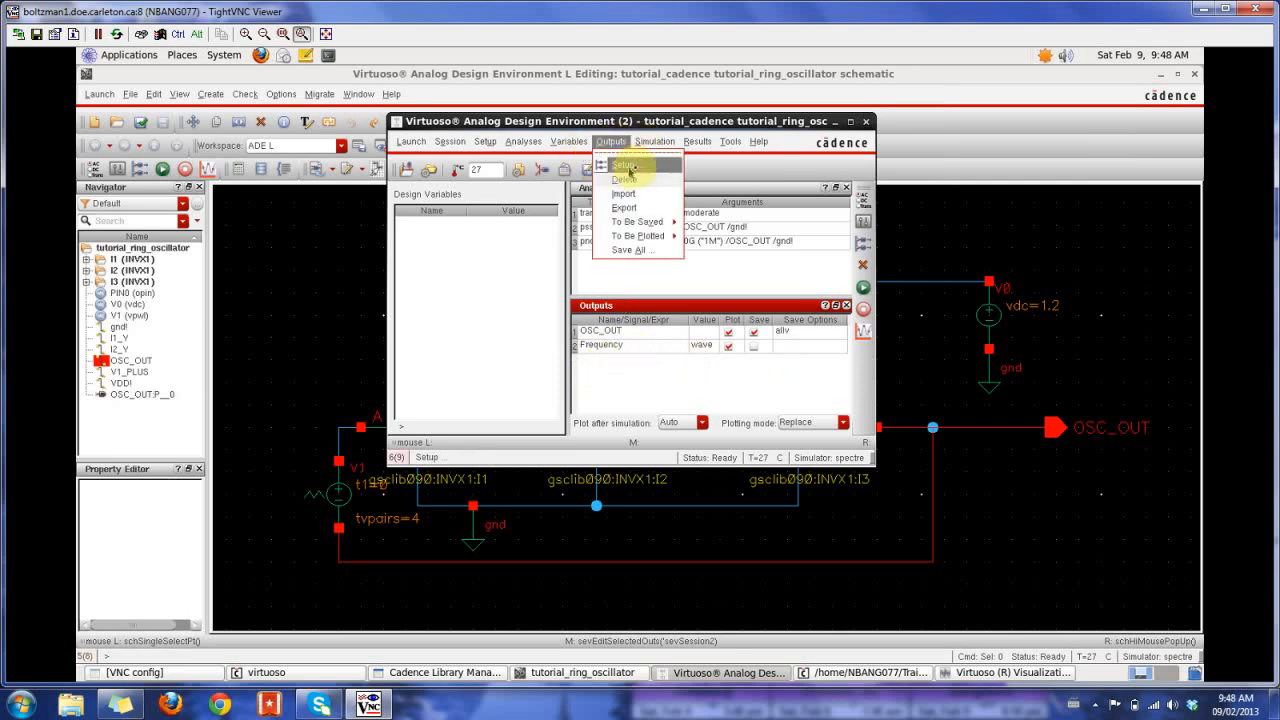
left_click(624, 166)
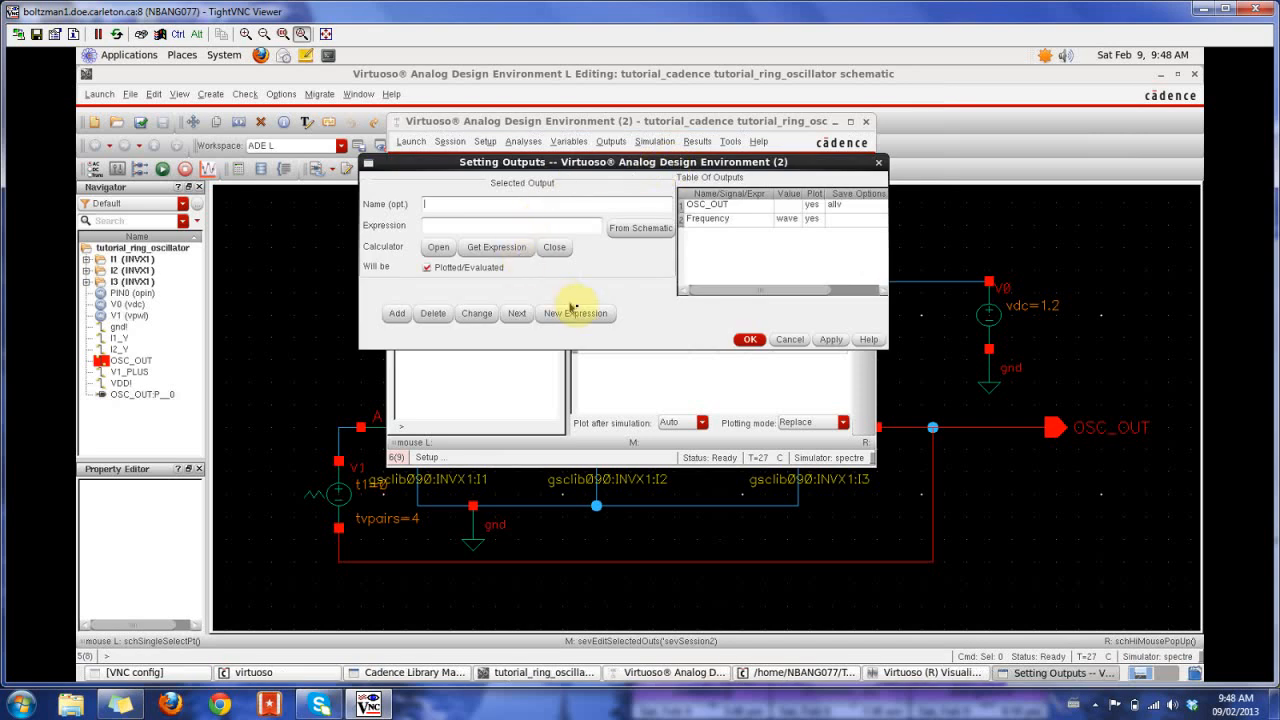
left_click(489, 205)
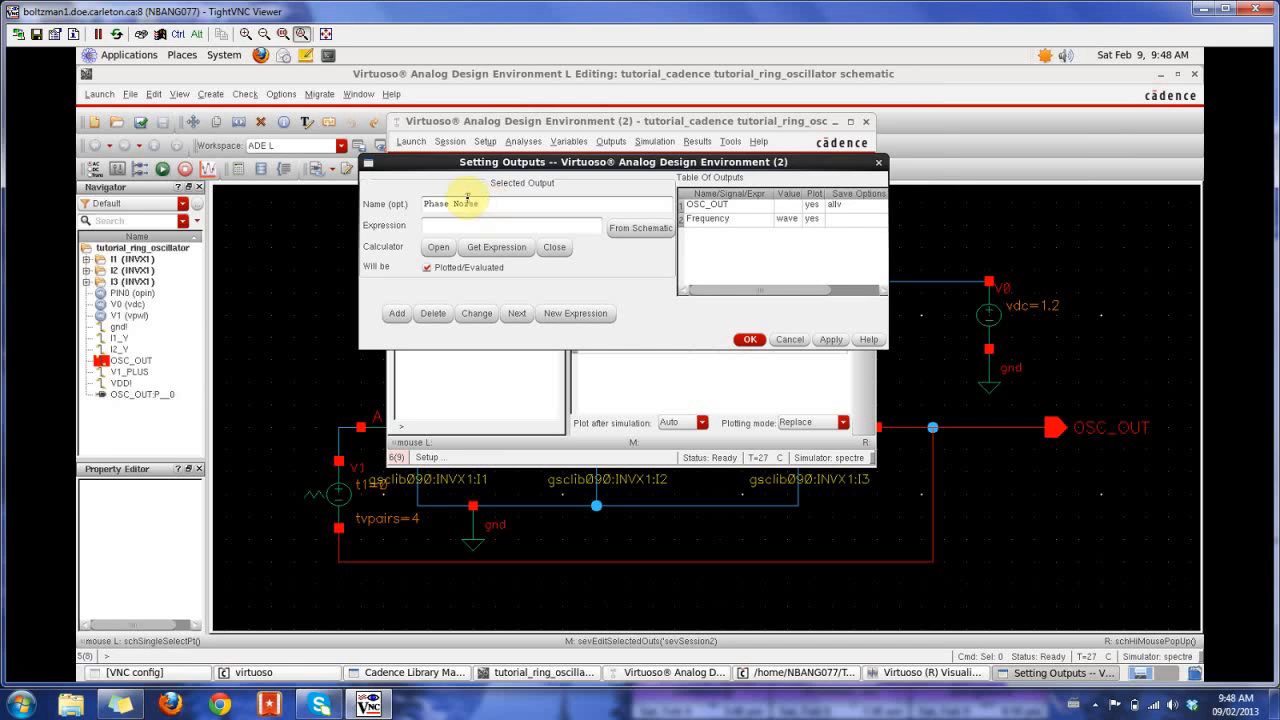
- Open the calculator for the Phase Noise output and clear the expression in its buffer
left_click(440, 249)
left_click_drag(628, 78, 1054, 76)
left_click_drag(1052, 224, 882, 223)
key("Delete")
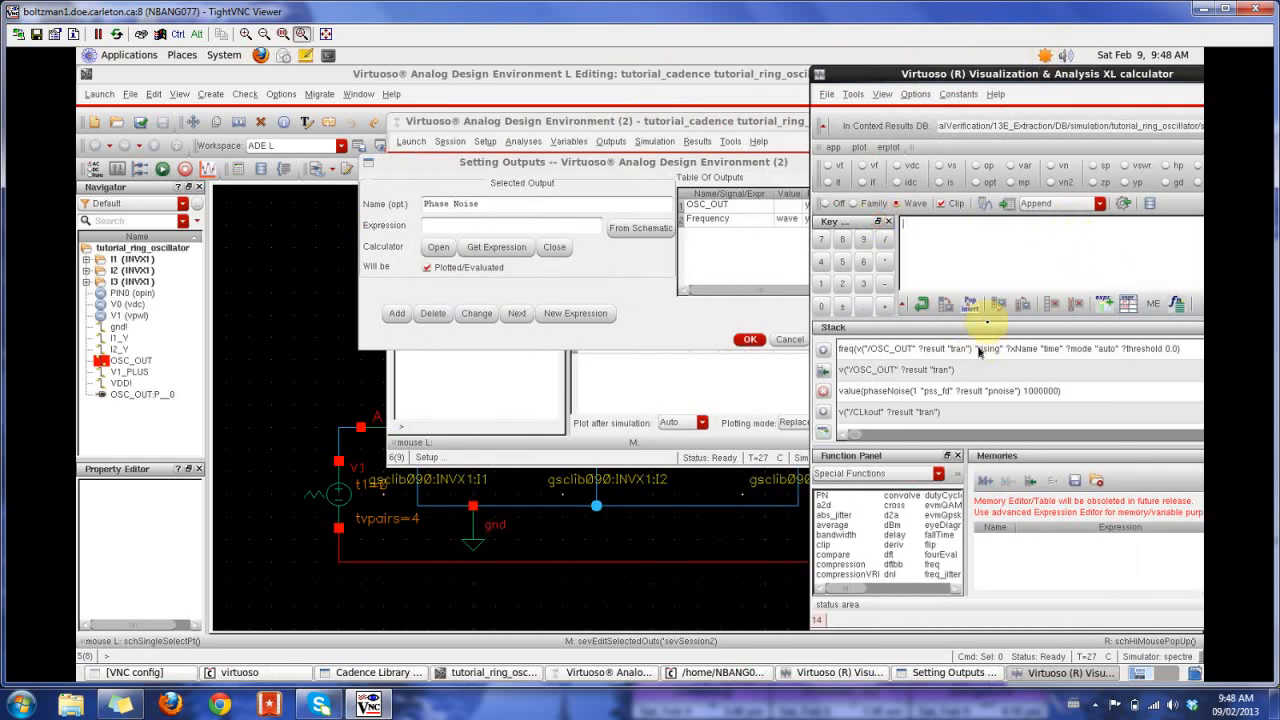
- Choose the phaseNoise special function in the calculator, with harmonic number 1 and pss_fd as the signal dataset
left_click_drag(962, 75, 769, 76)
left_click_drag(650, 590, 704, 592)
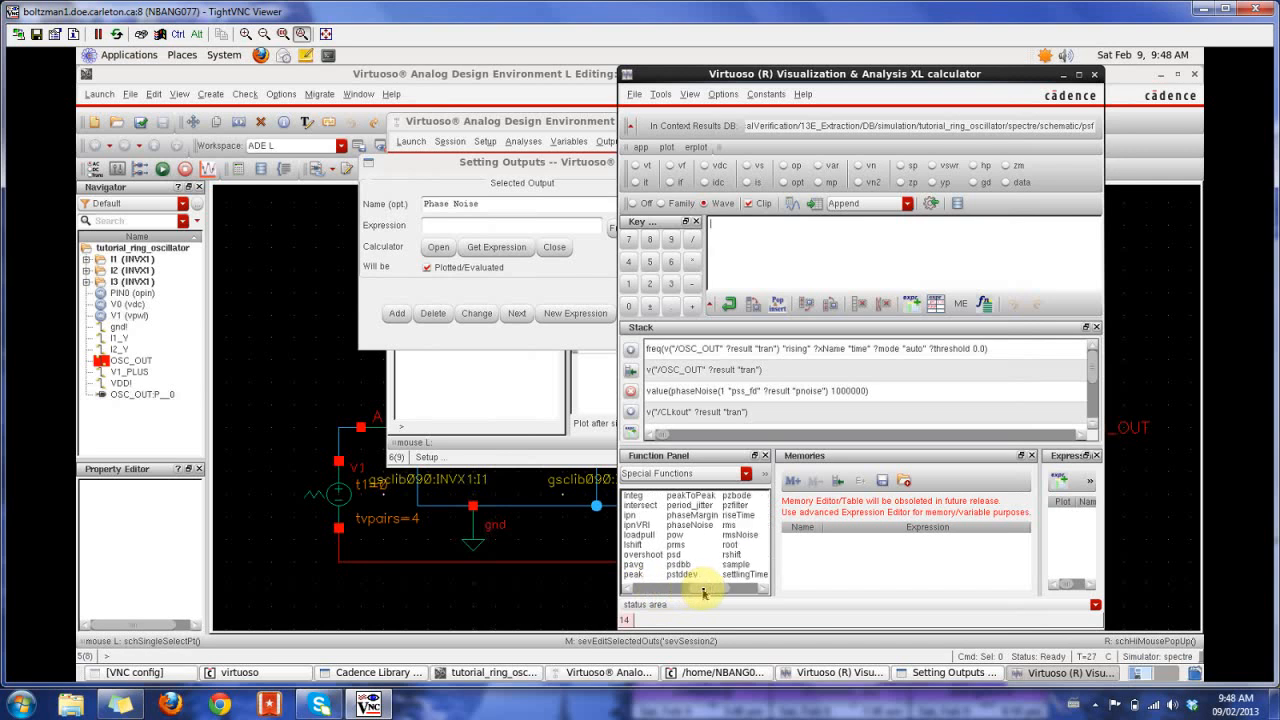
left_click(700, 526)
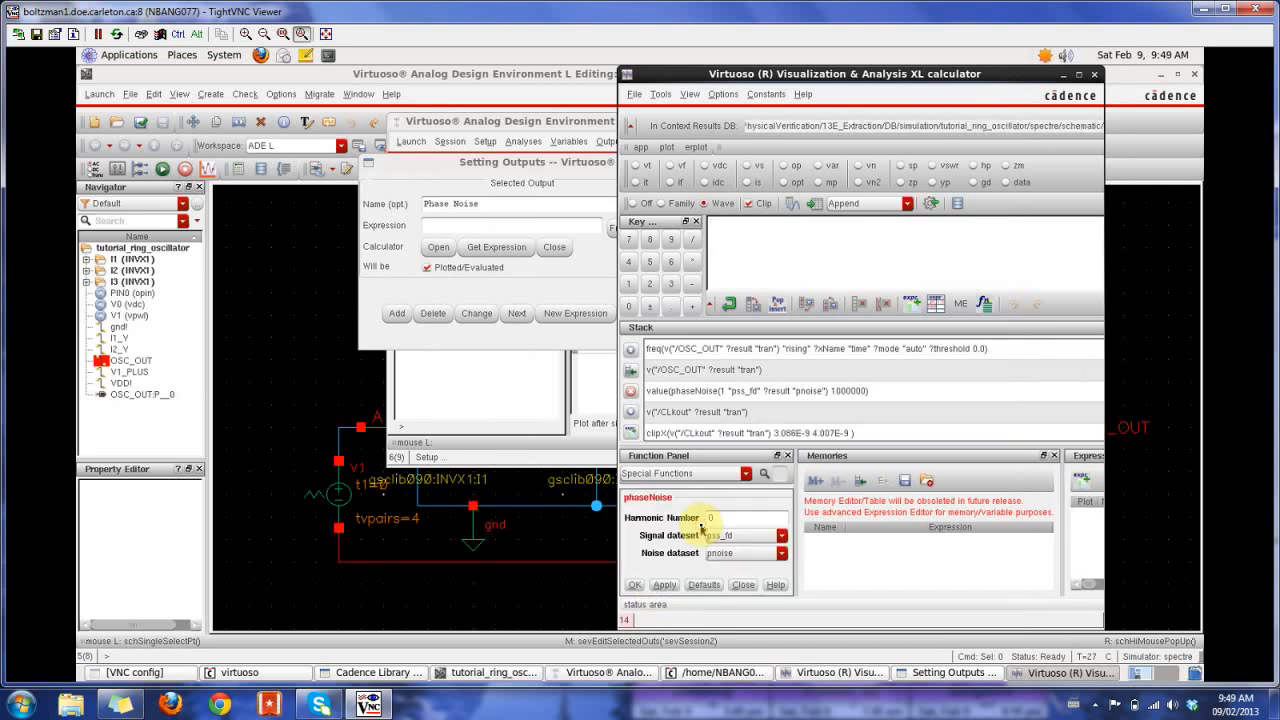
left_click(710, 516)
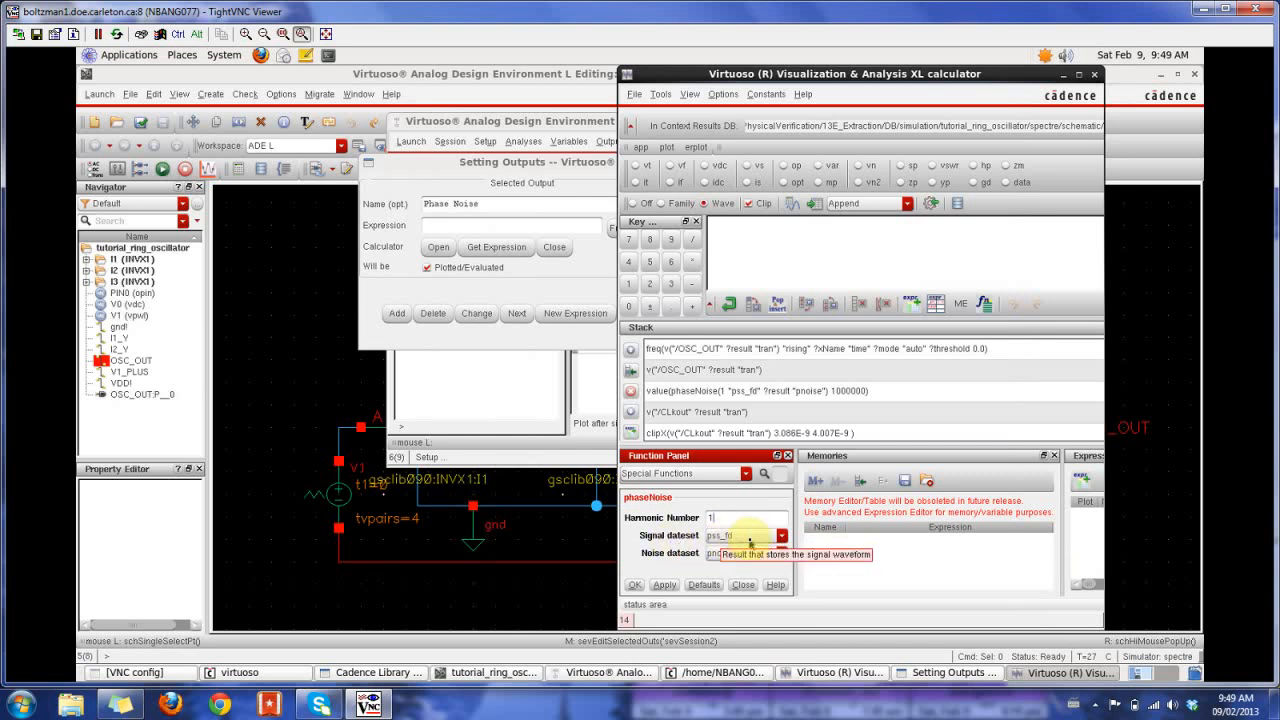
left_click(782, 538)
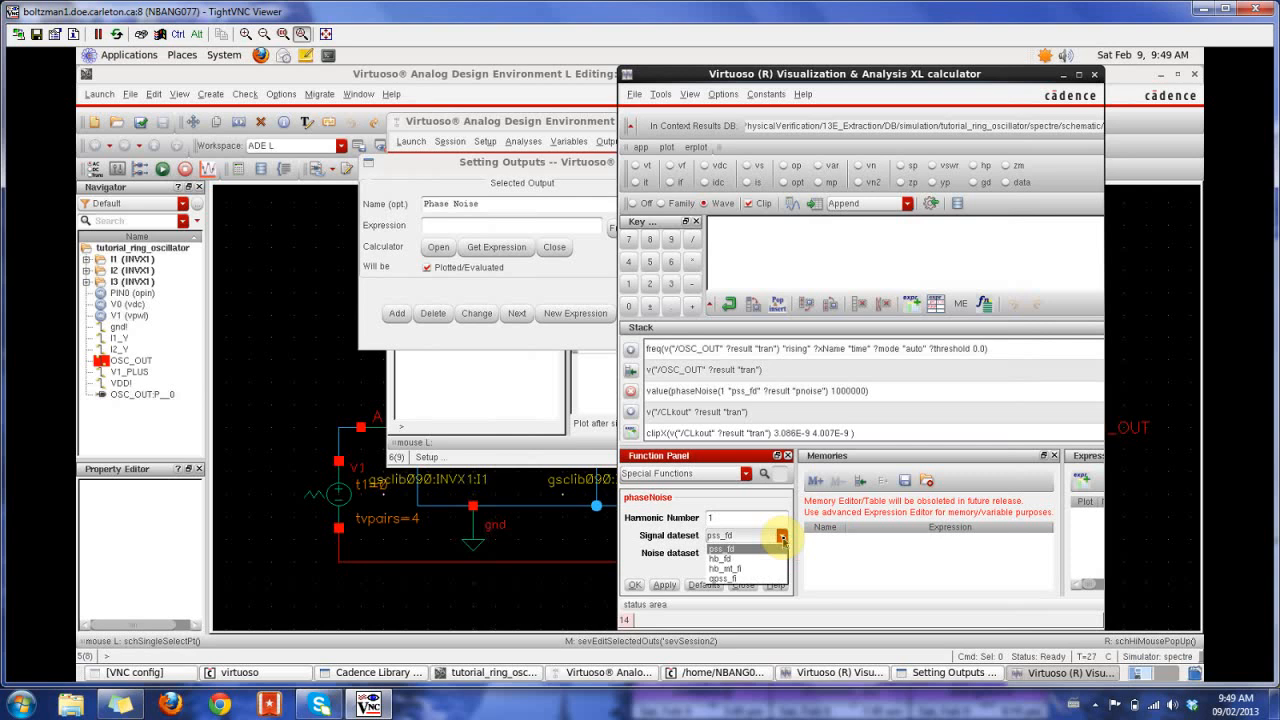
left_click(728, 550)
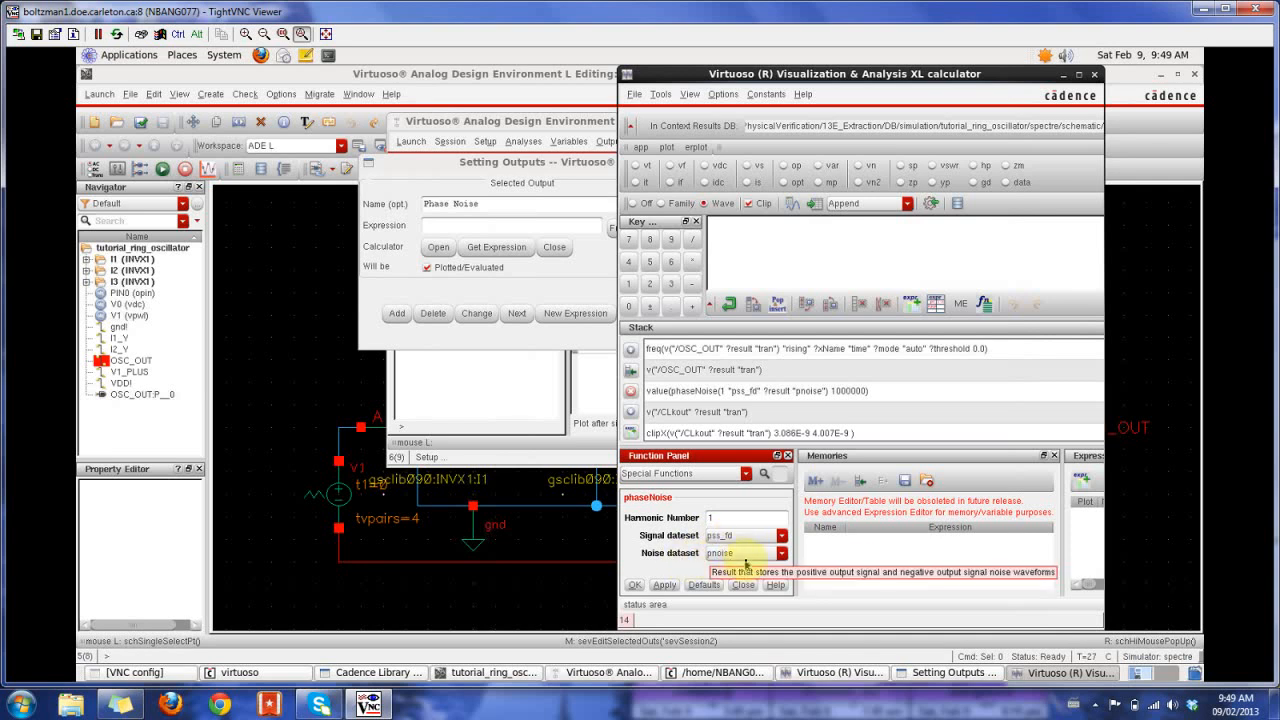
- Set the noise dataset to pnoise and accept the phaseNoise function into the calculator buffer
scroll(749, 553, "down", 1)
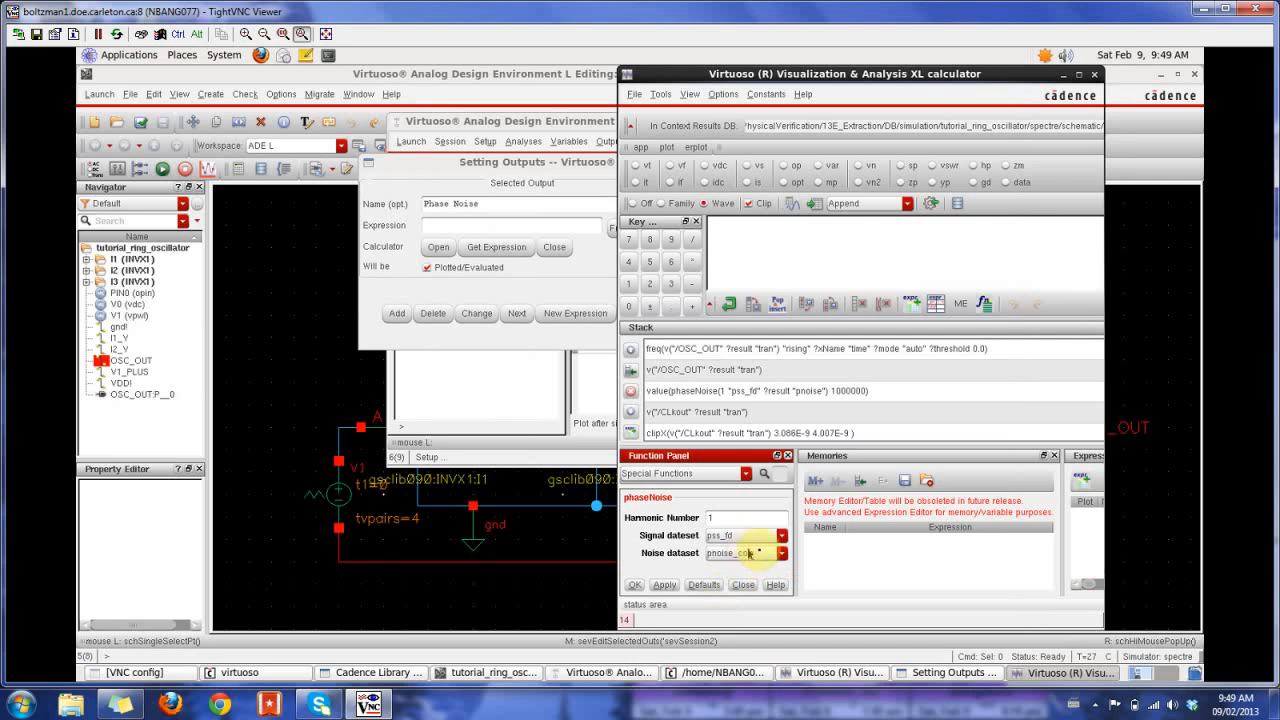
left_click(782, 553)
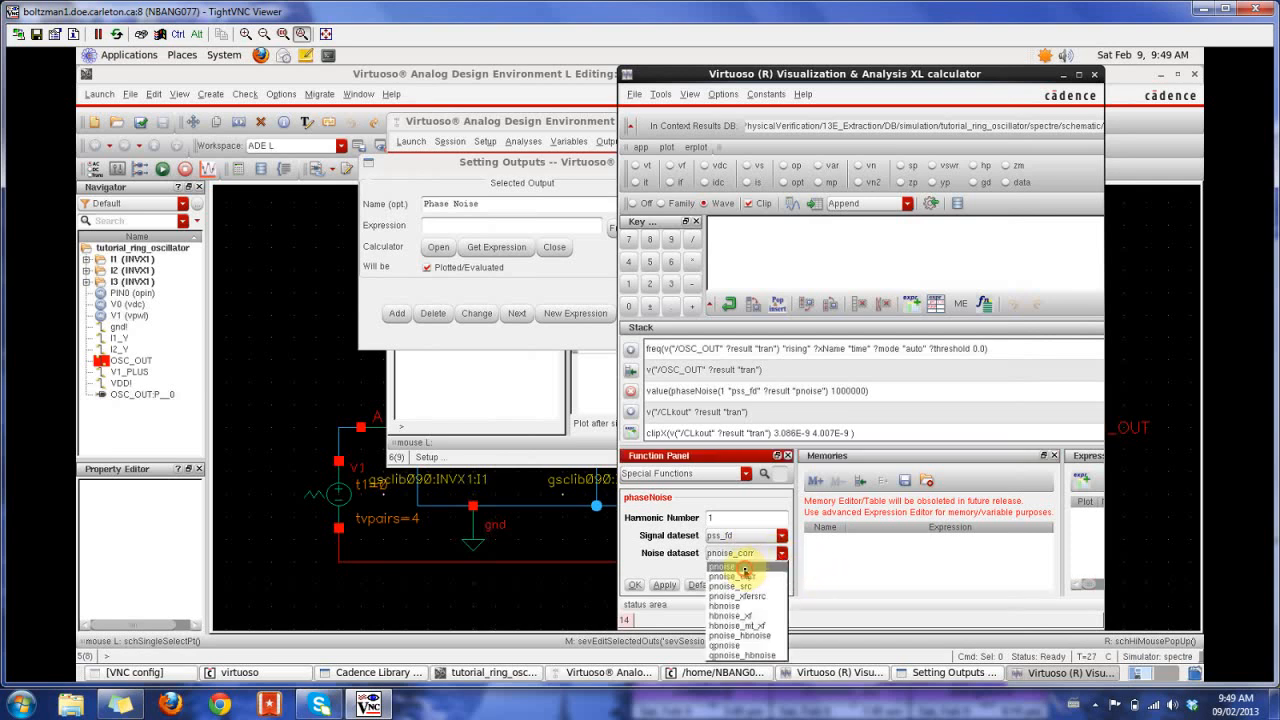
left_click(744, 568)
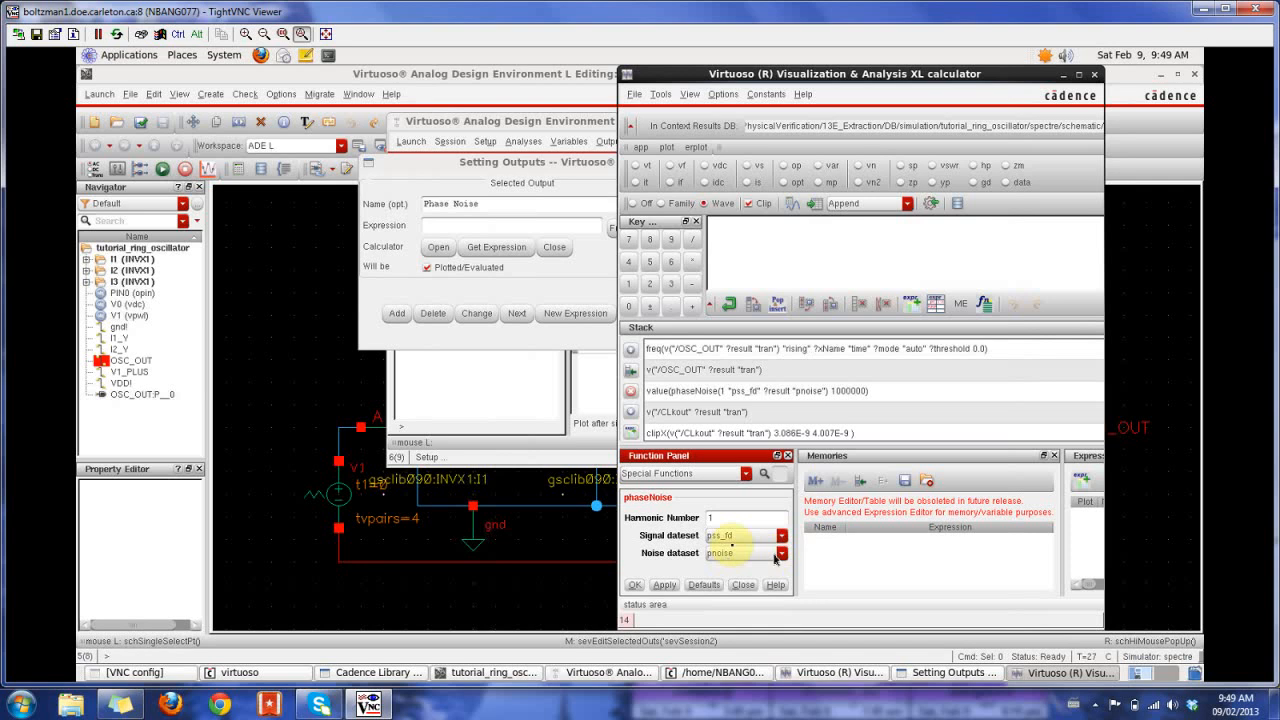
left_click_drag(713, 457, 393, 223)
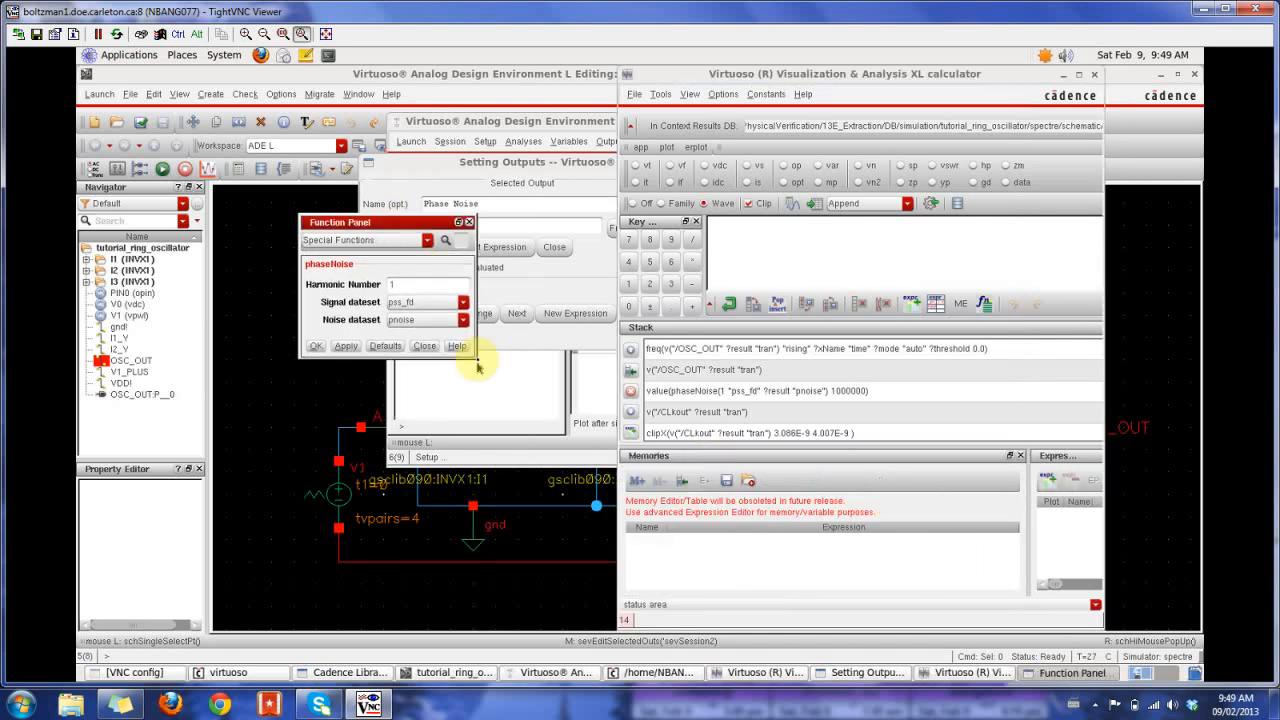
left_click_drag(475, 358, 617, 513)
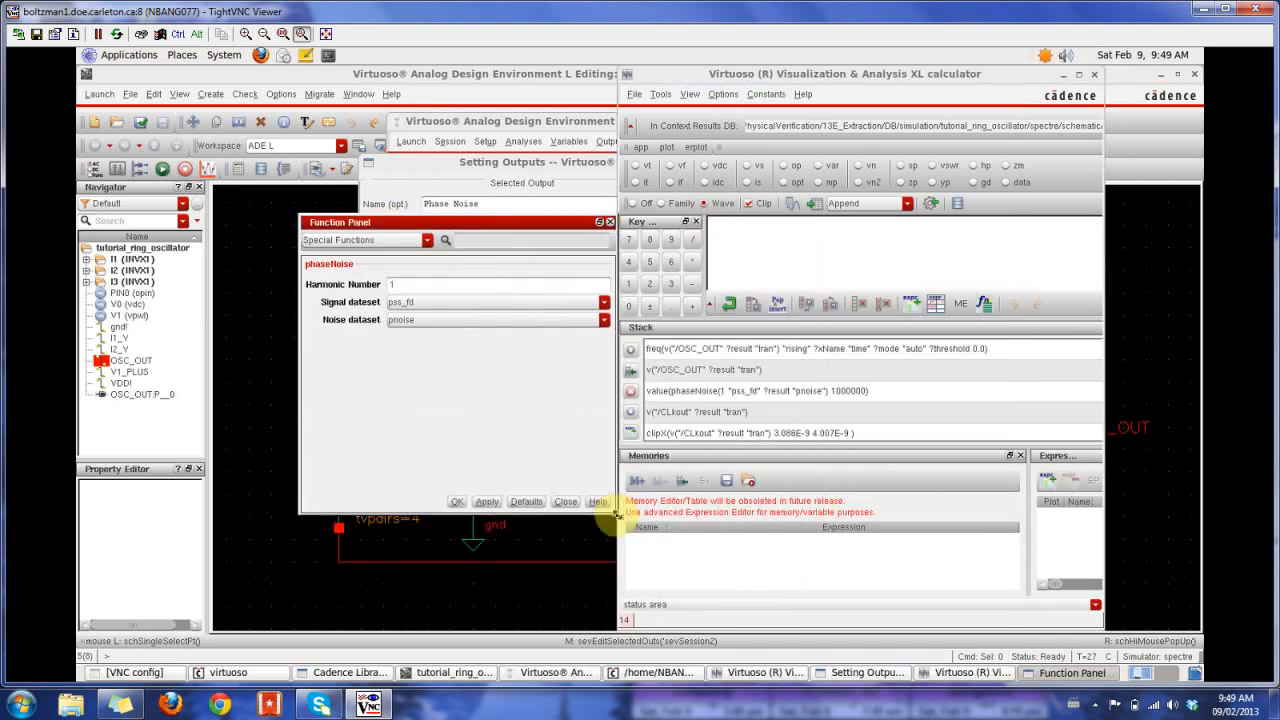
left_click(459, 502)
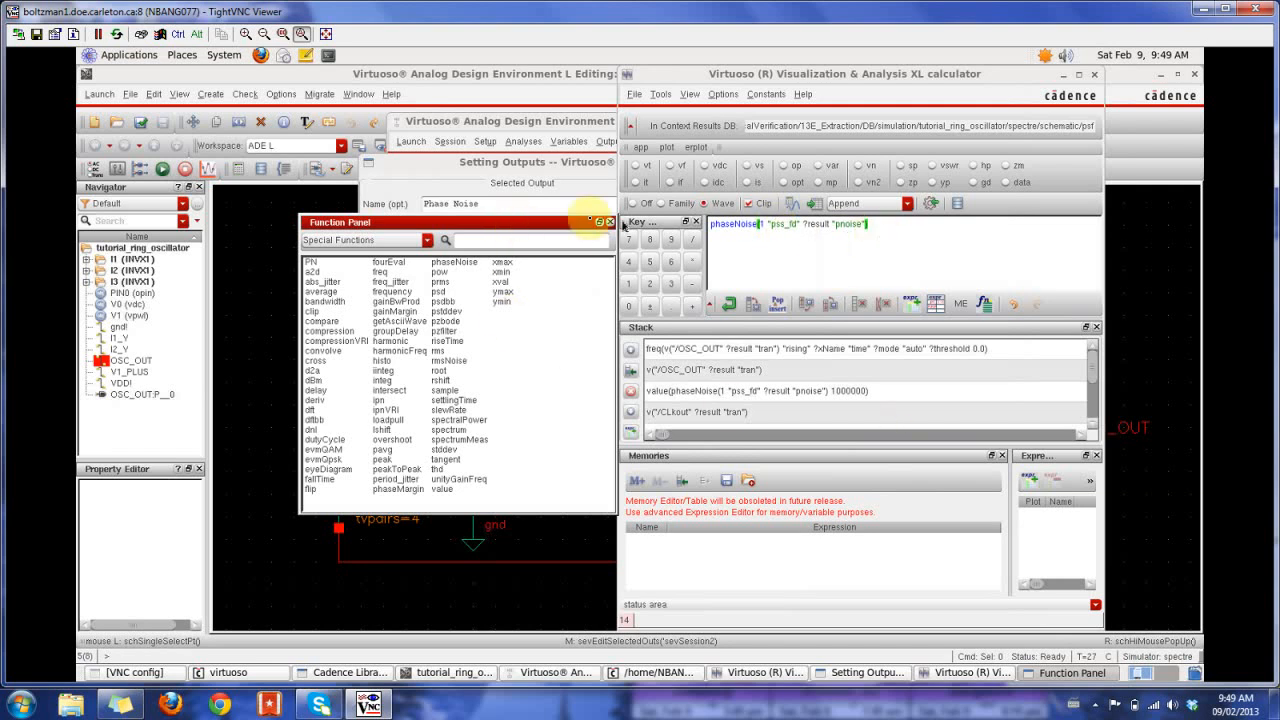
- Wrap the phaseNoise expression in the value function, interpolated at 1M
left_click_drag(545, 224, 950, 297)
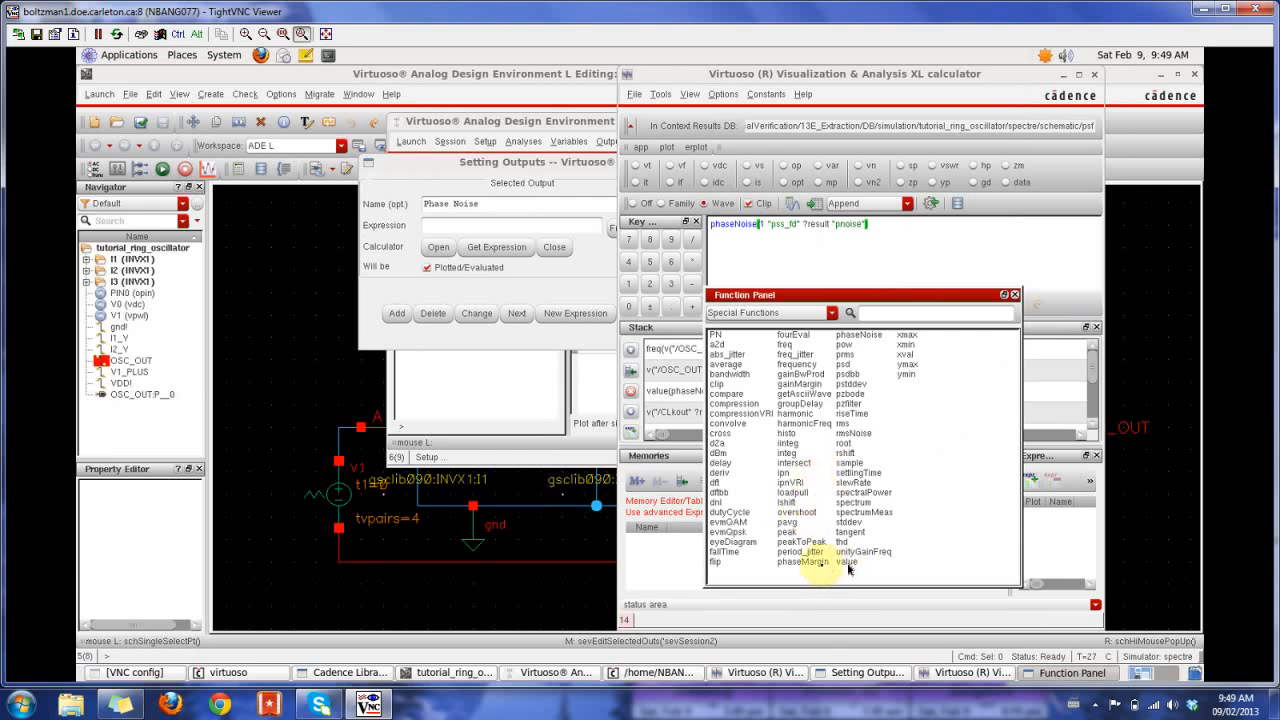
left_click(846, 562)
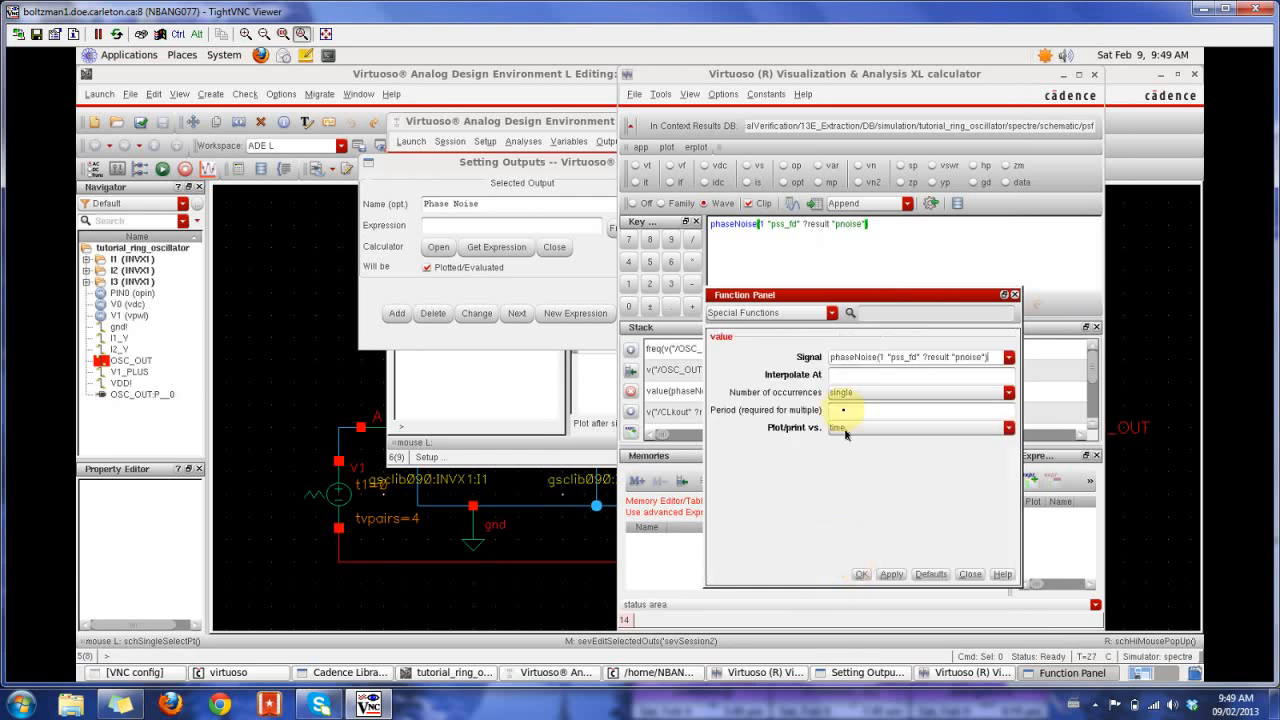
left_click(840, 377)
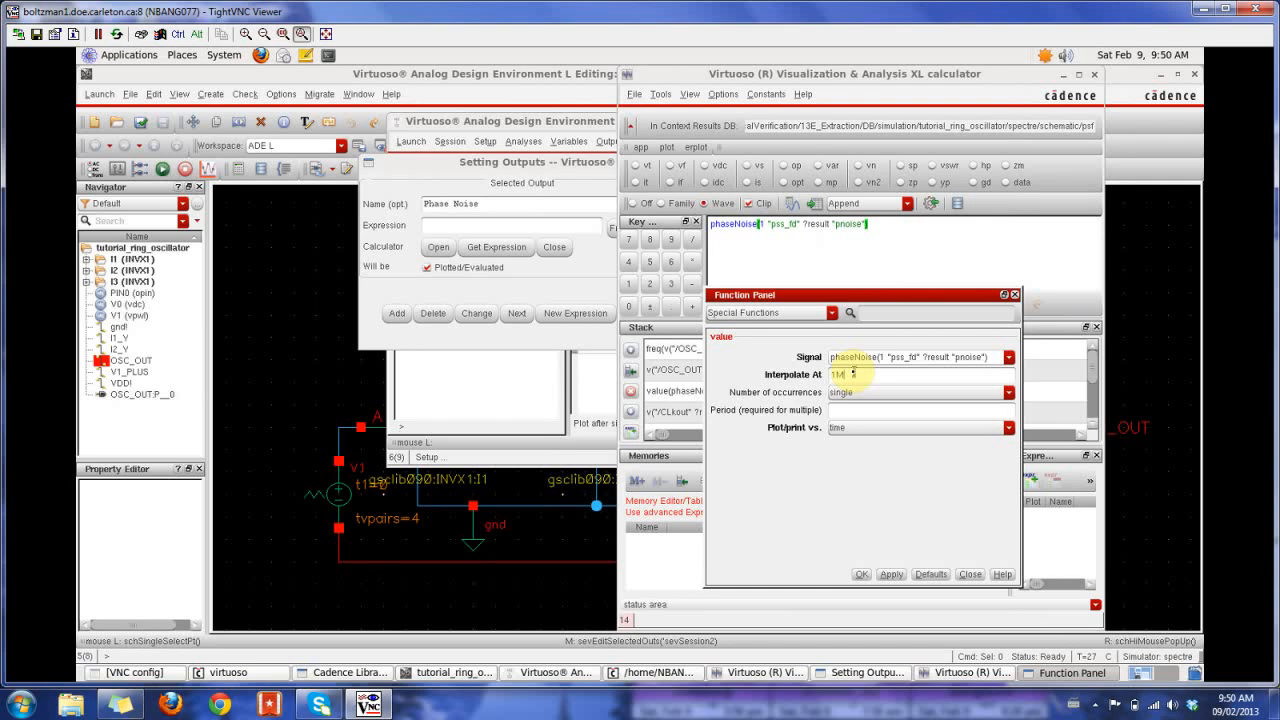
left_click(857, 578)
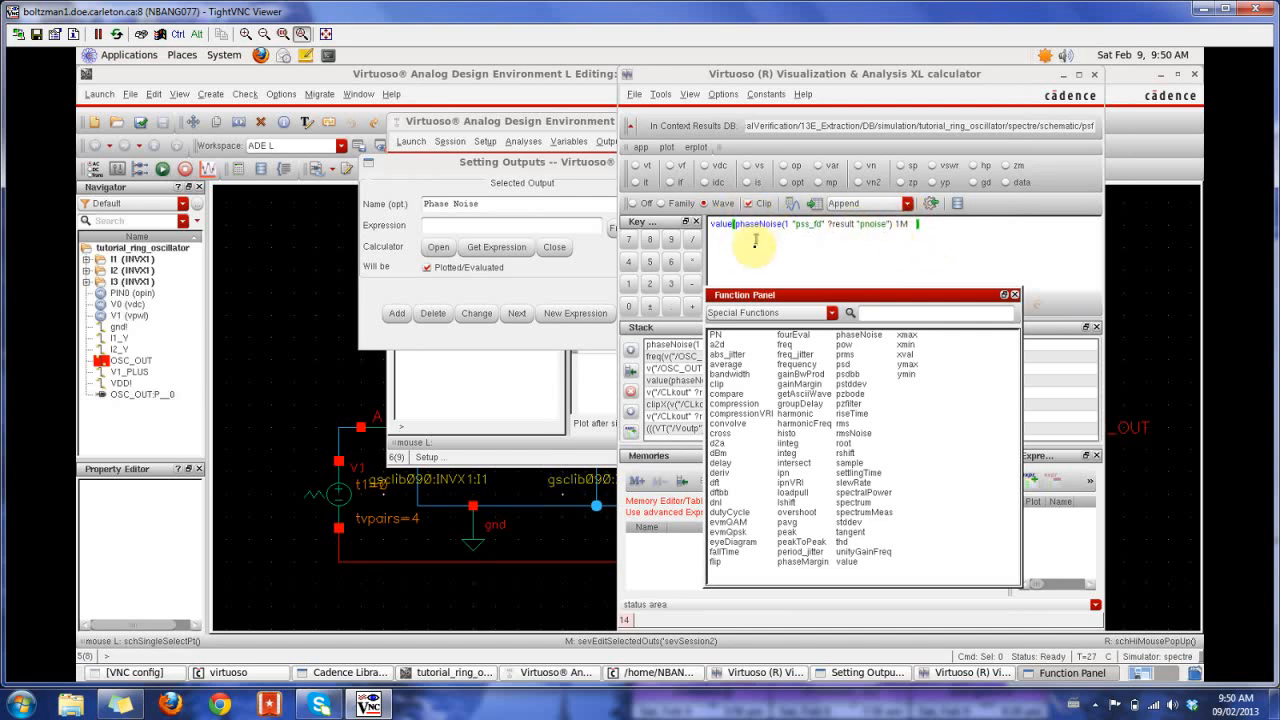
- Fetch the calculator expression into the Phase Noise output, add it to the outputs, and close the calculator
left_click(497, 249)
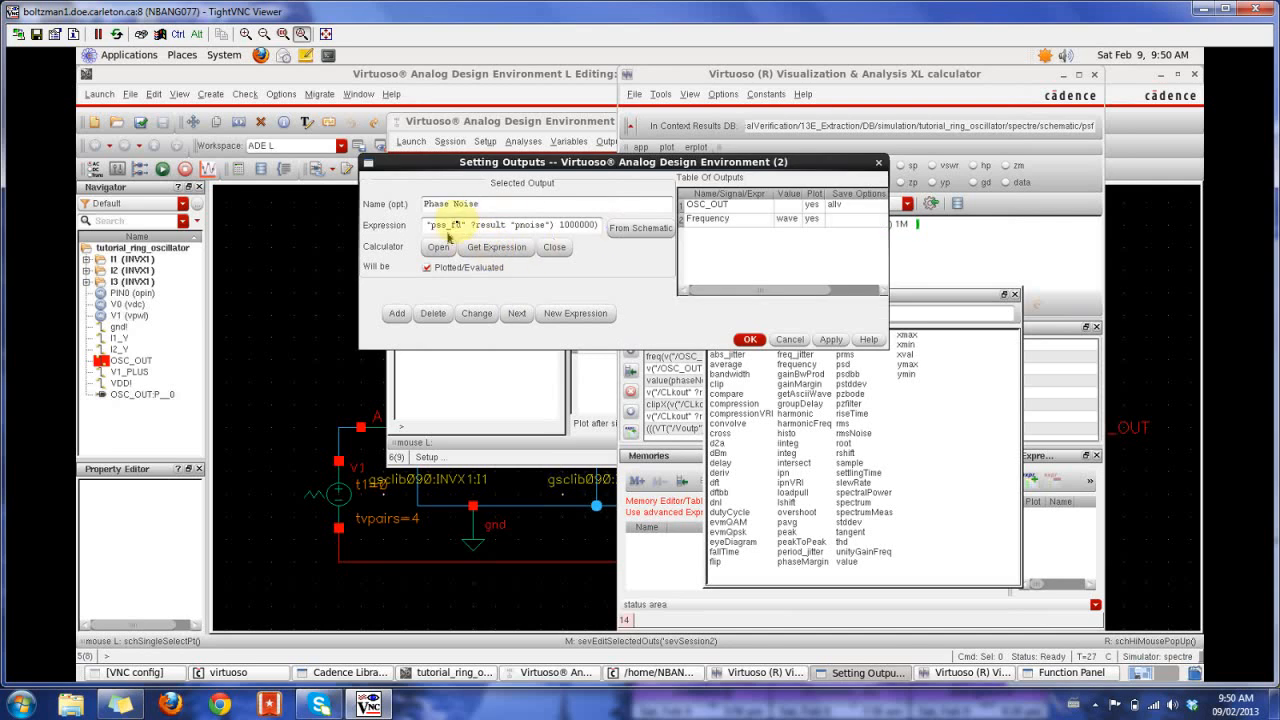
left_click(396, 314)
left_click(749, 339)
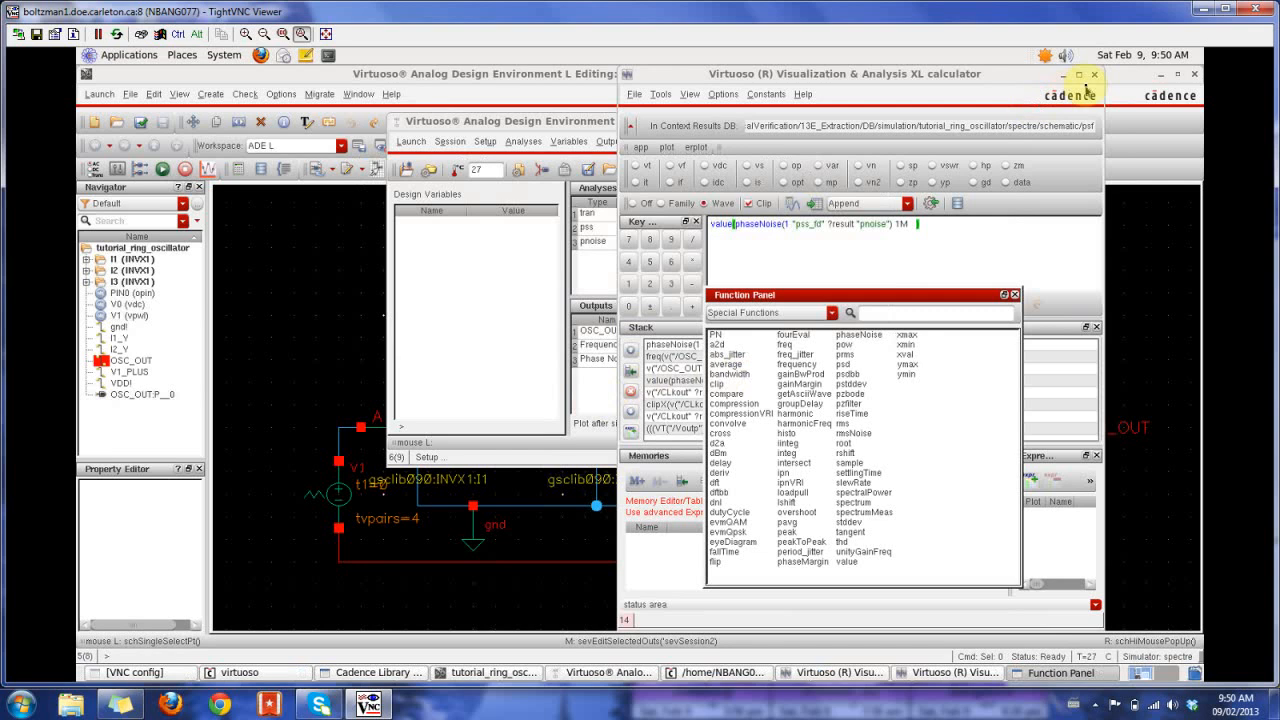
left_click(1090, 76)
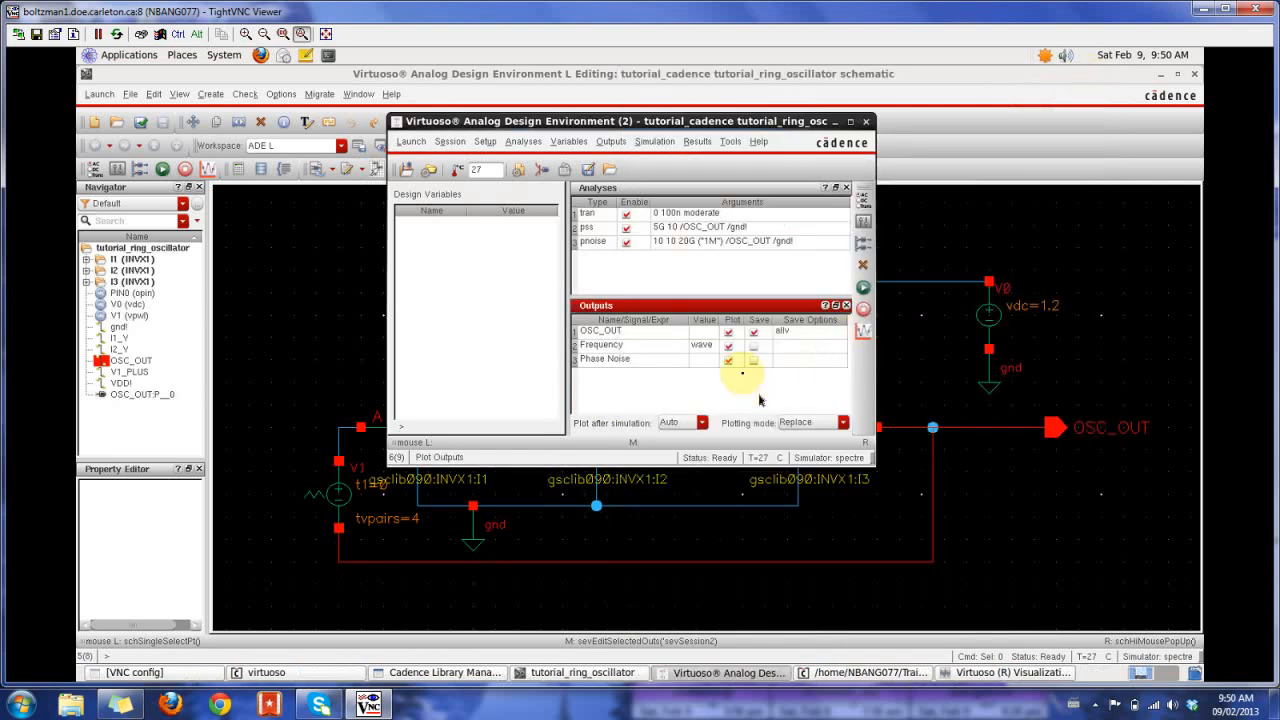
- Save the simulation state as state1 using the Directory option
left_click(587, 172)
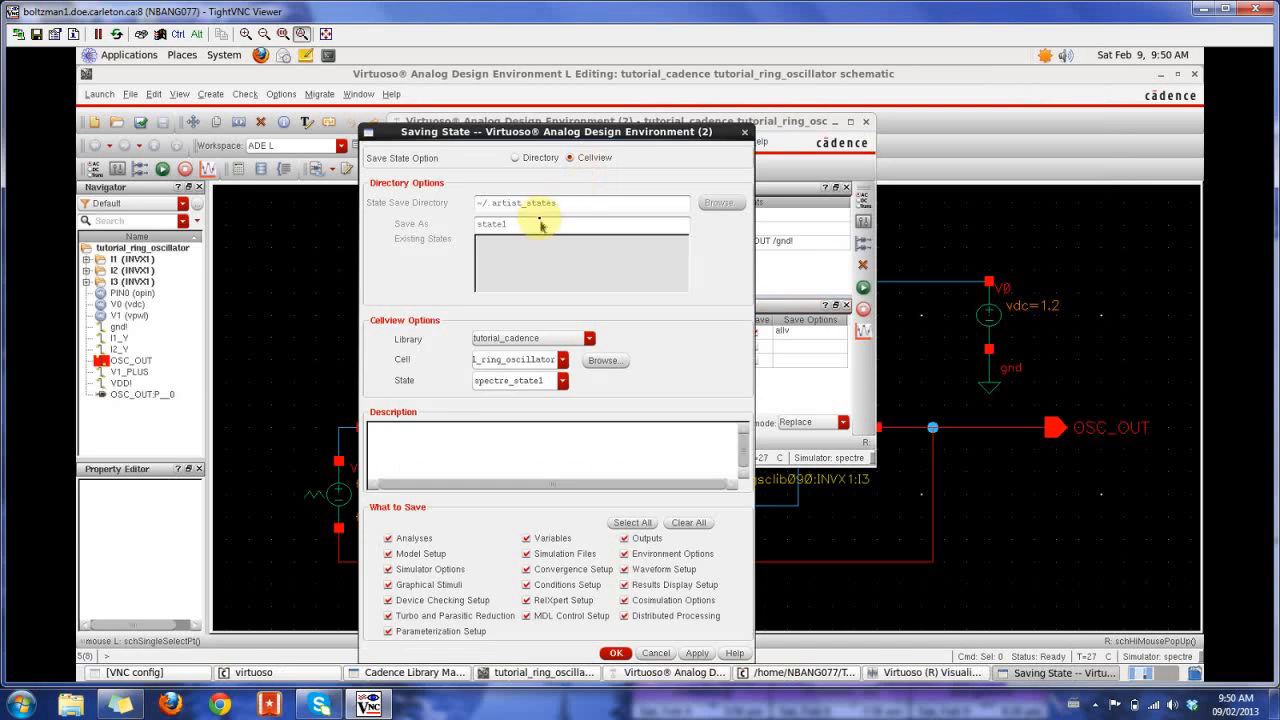
left_click(516, 158)
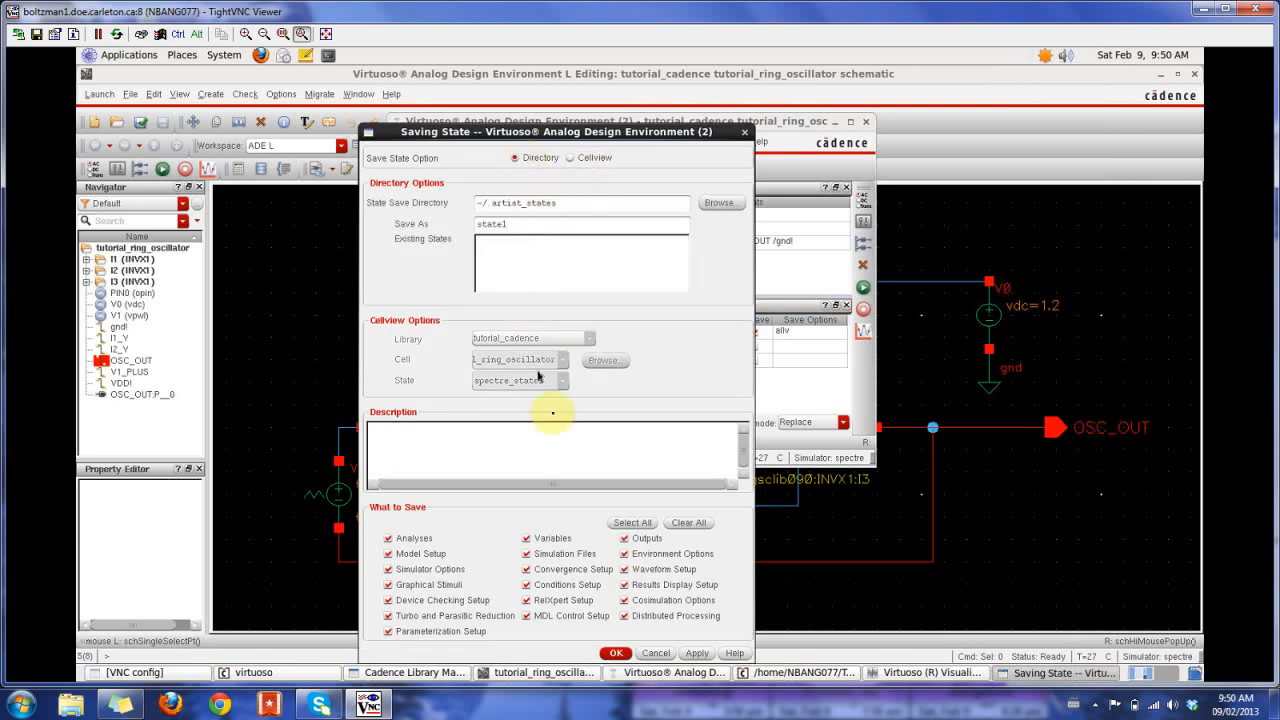
left_click(616, 653)
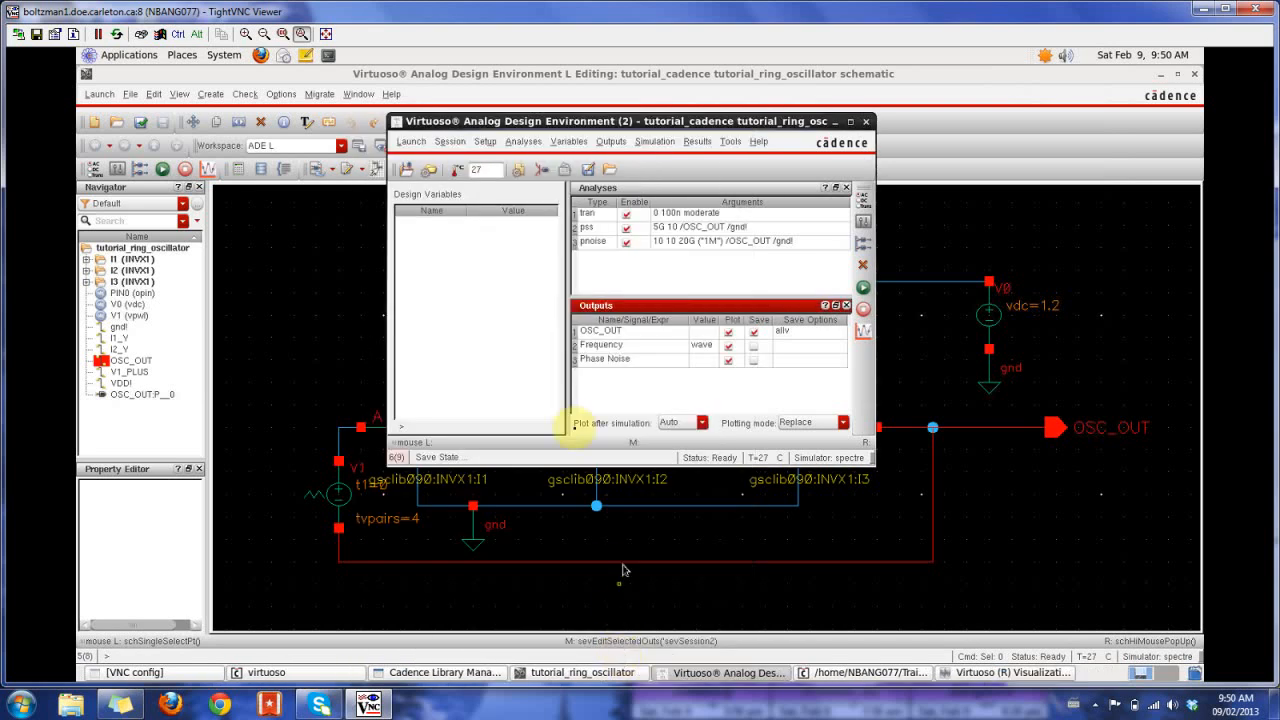
- Netlist and run the simulation, and widen the outputs' Value column to read the Phase Noise result
left_click(863, 289)
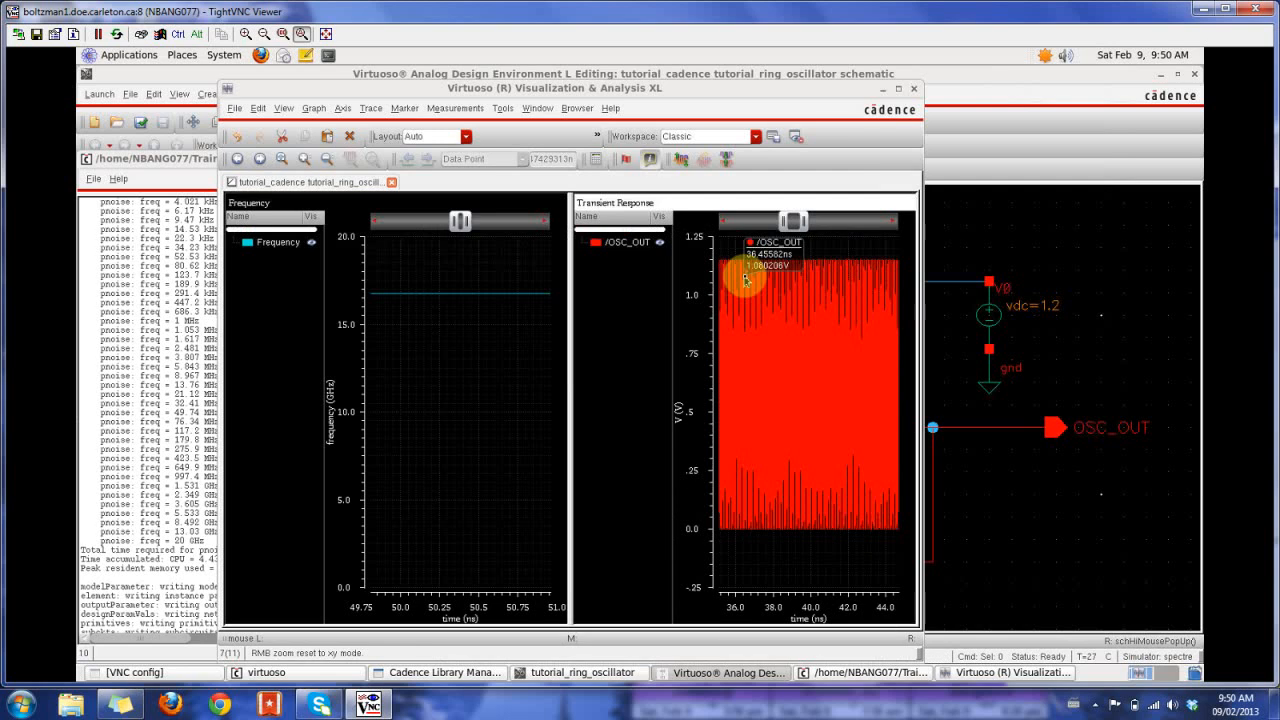
left_click(730, 673)
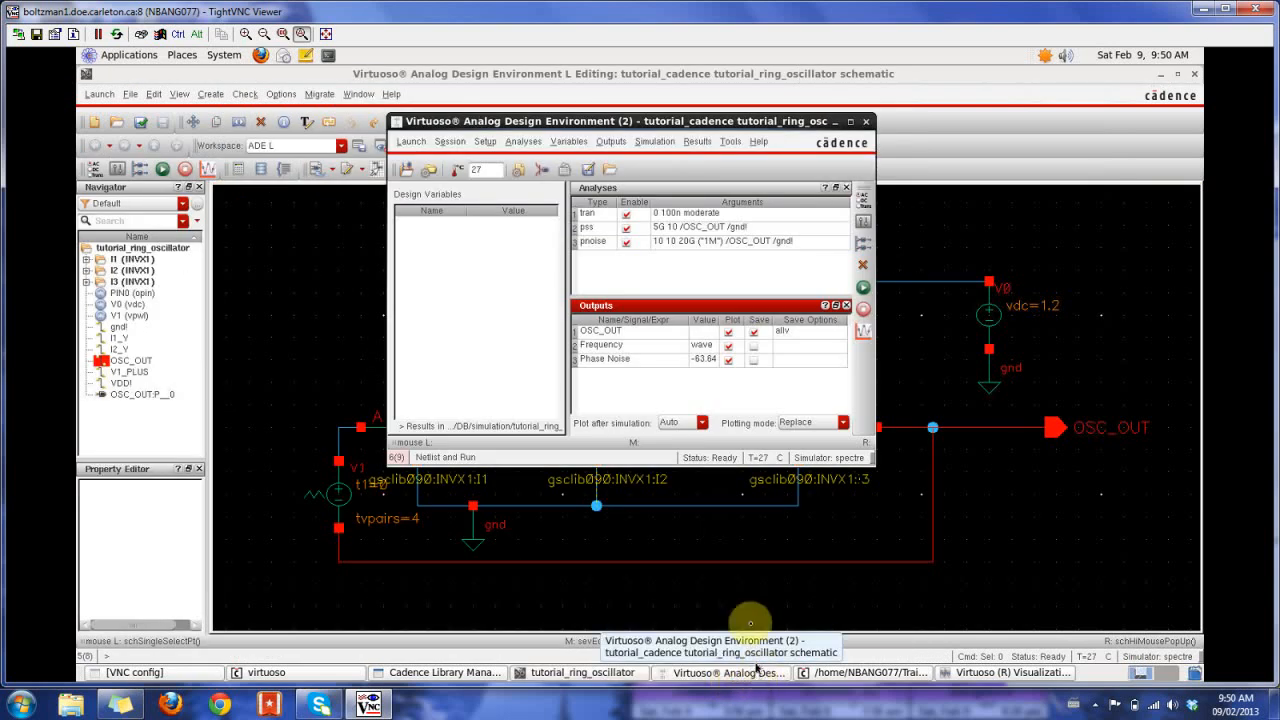
left_click_drag(717, 325, 788, 324)
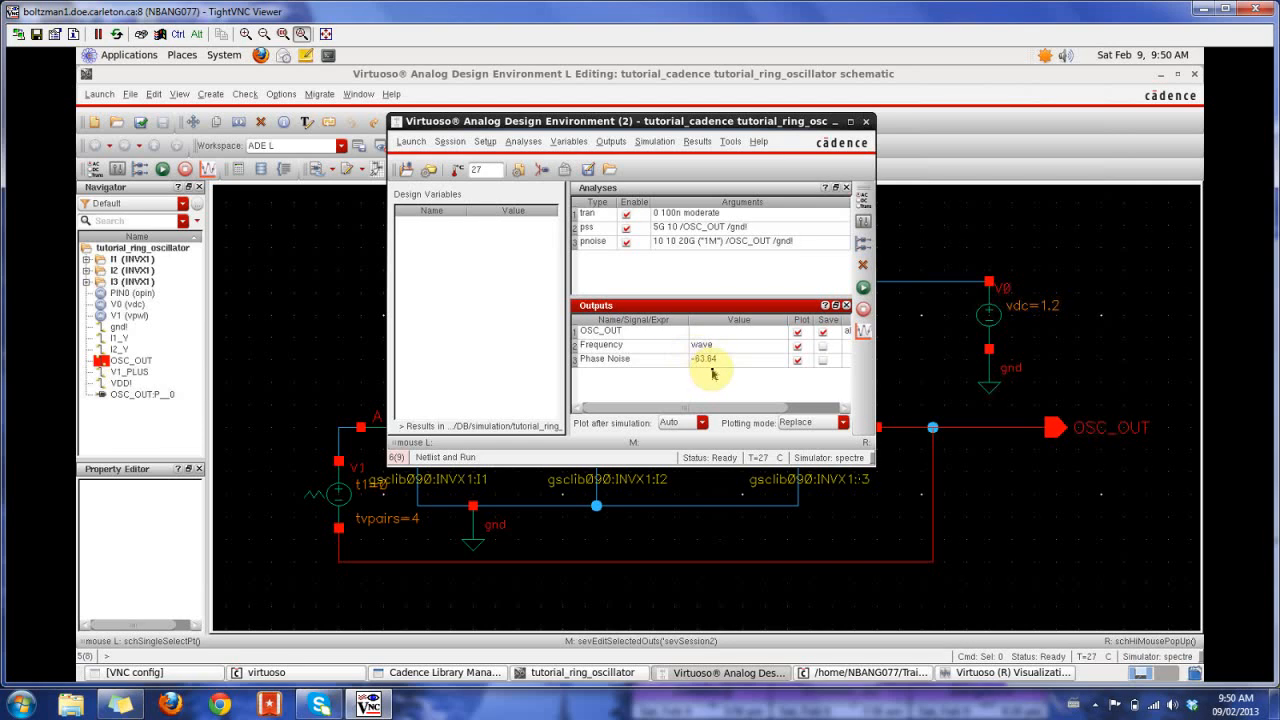
mouse_move(721, 404)
left_mouse_down()
mouse_move(820, 403)
mouse_move(721, 403)
left_mouse_up()
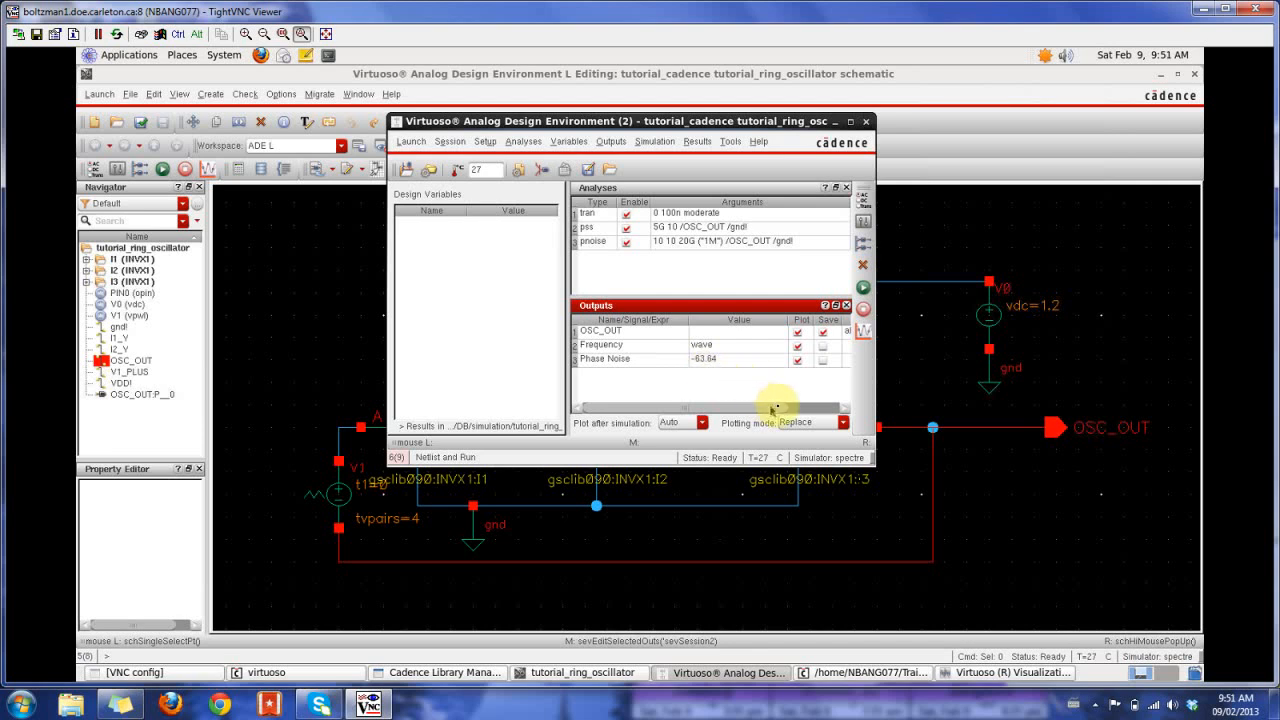
mouse_move(808, 407)
left_mouse_down()
mouse_move(843, 415)
mouse_move(808, 404)
left_mouse_up()
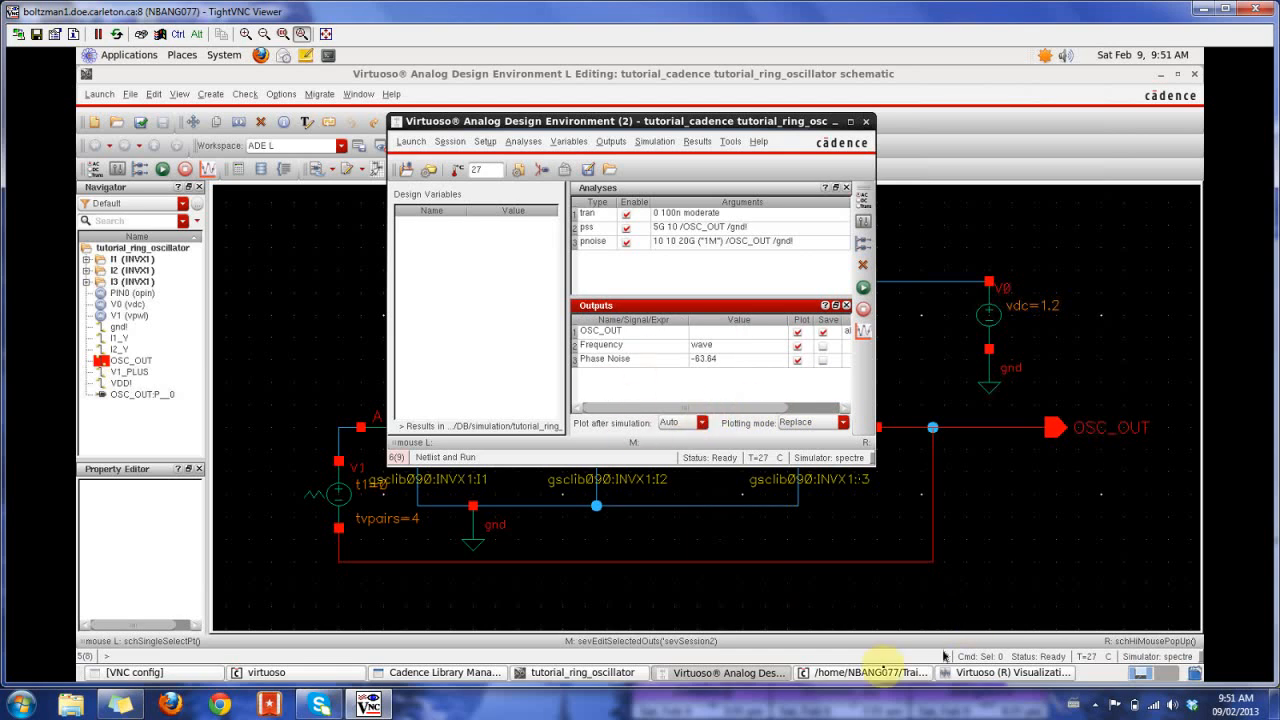
- Bring up the waveform window and zoom in on the OSC_OUT transient between about 38.5 and 41.3 ns
left_click(760, 673)
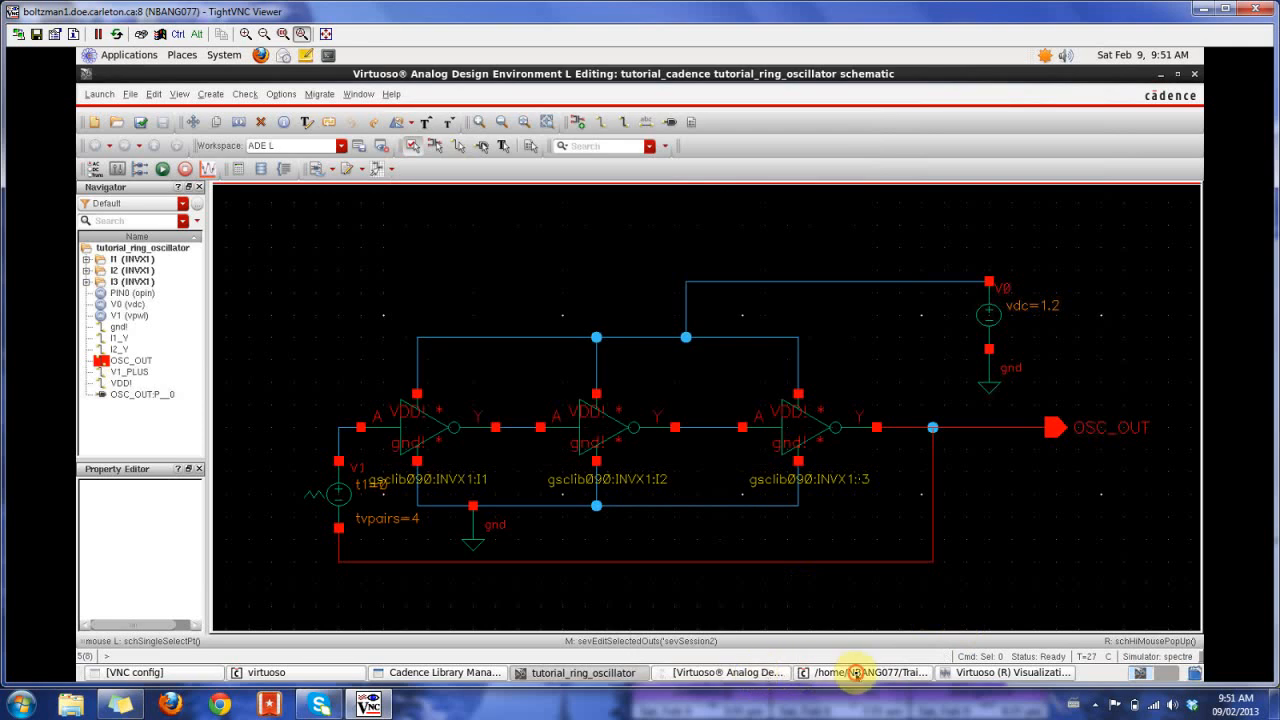
left_click(857, 673)
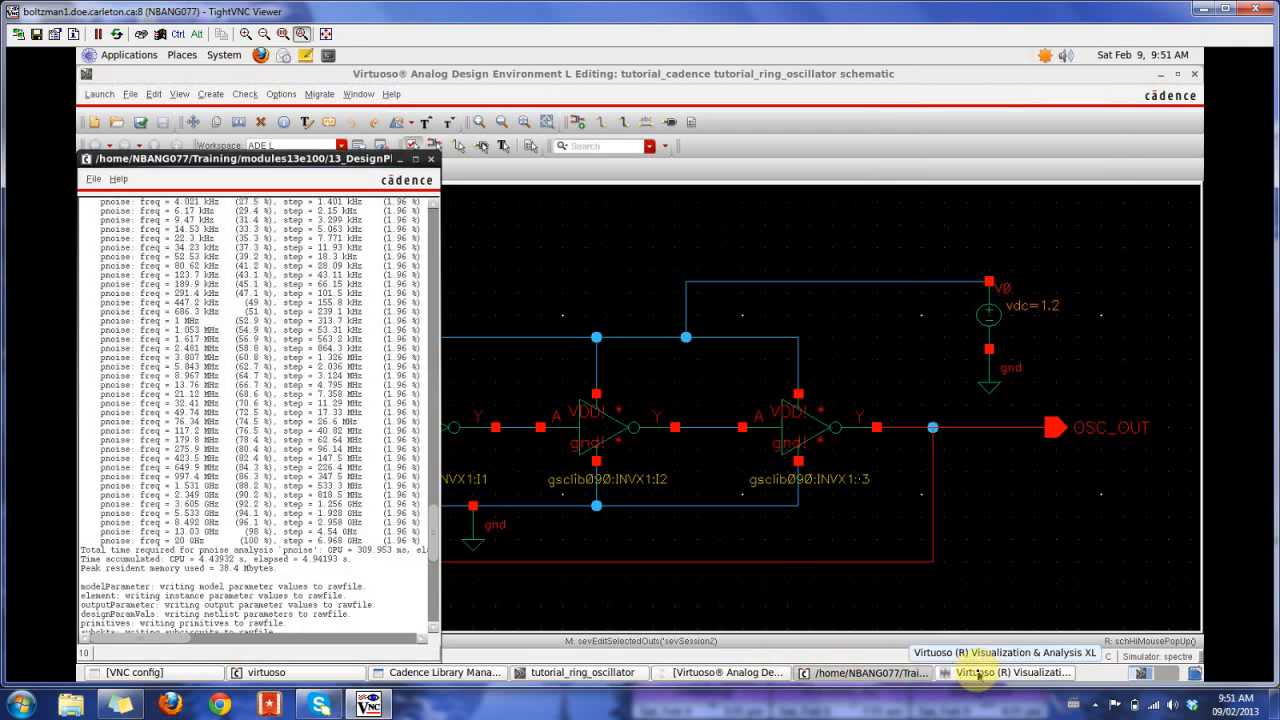
left_click(600, 673)
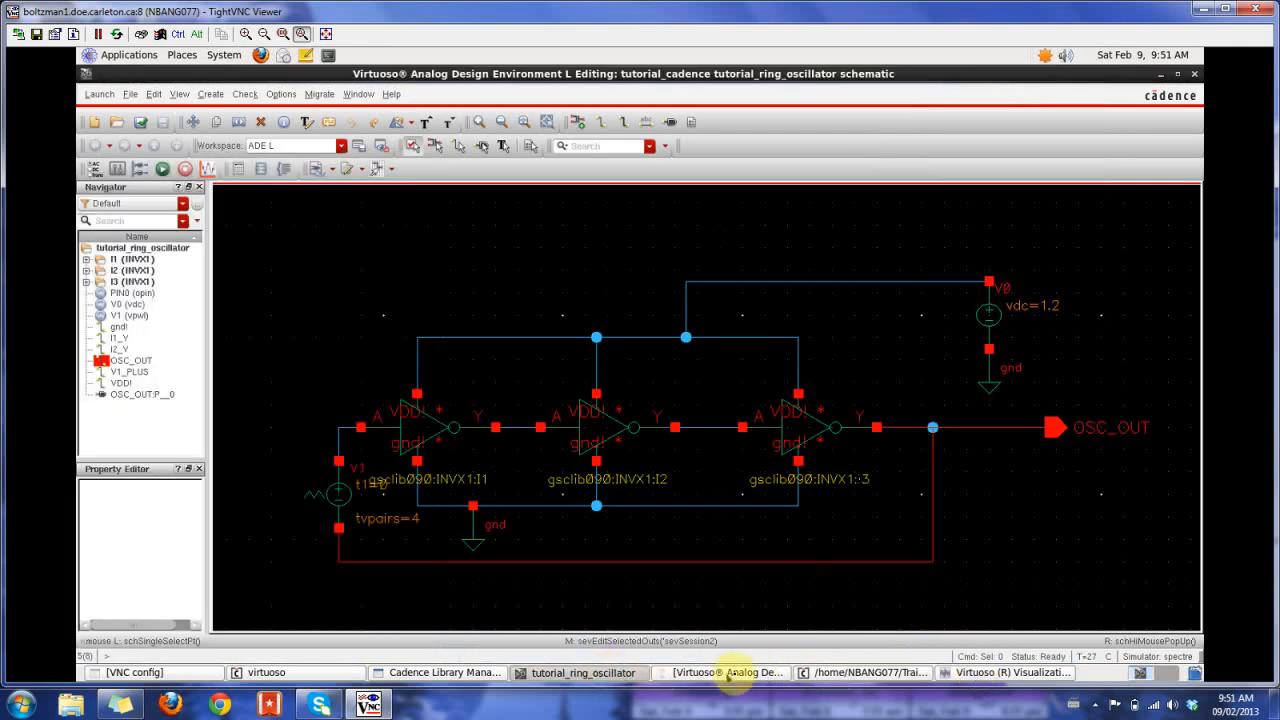
left_click(977, 675)
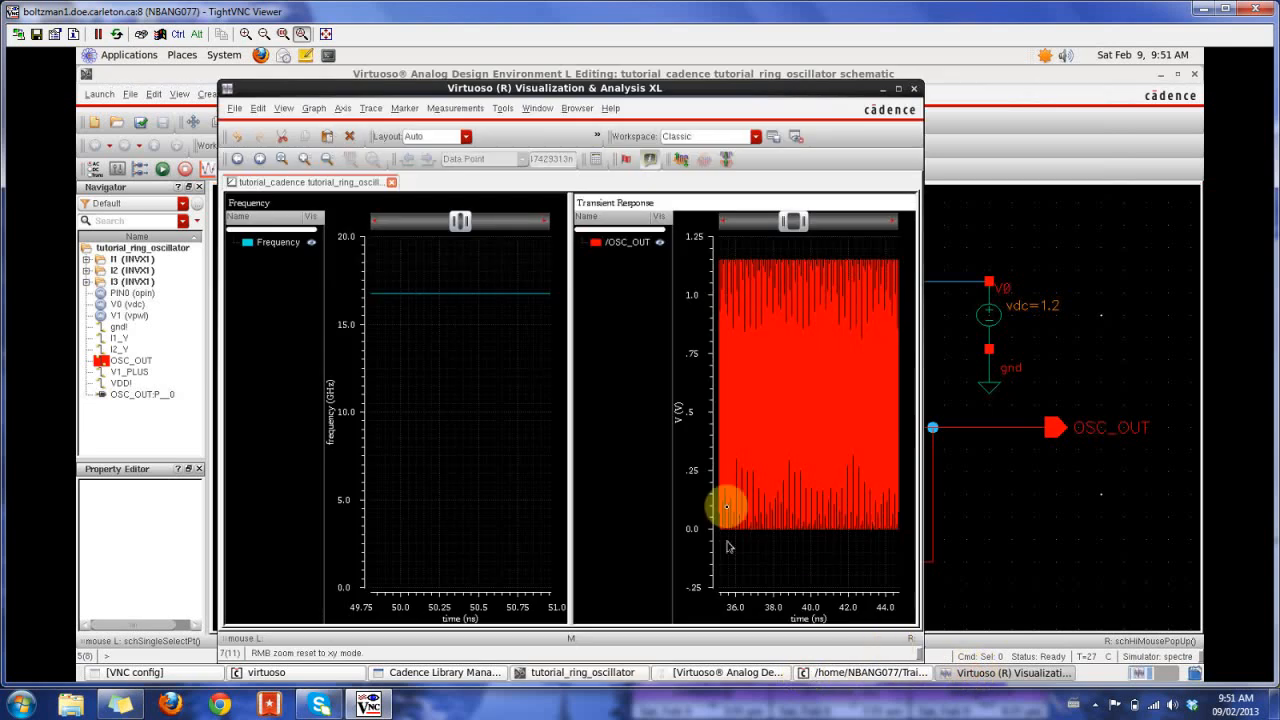
right_click_drag(783, 247, 834, 534)
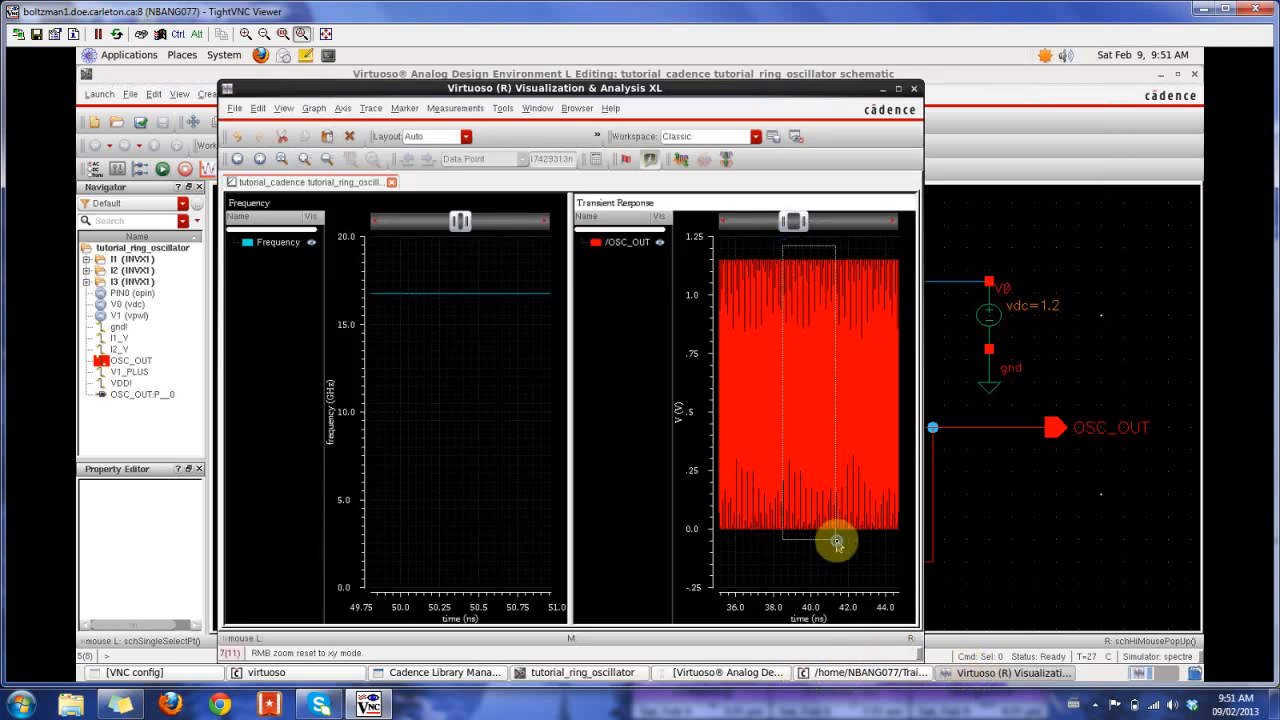